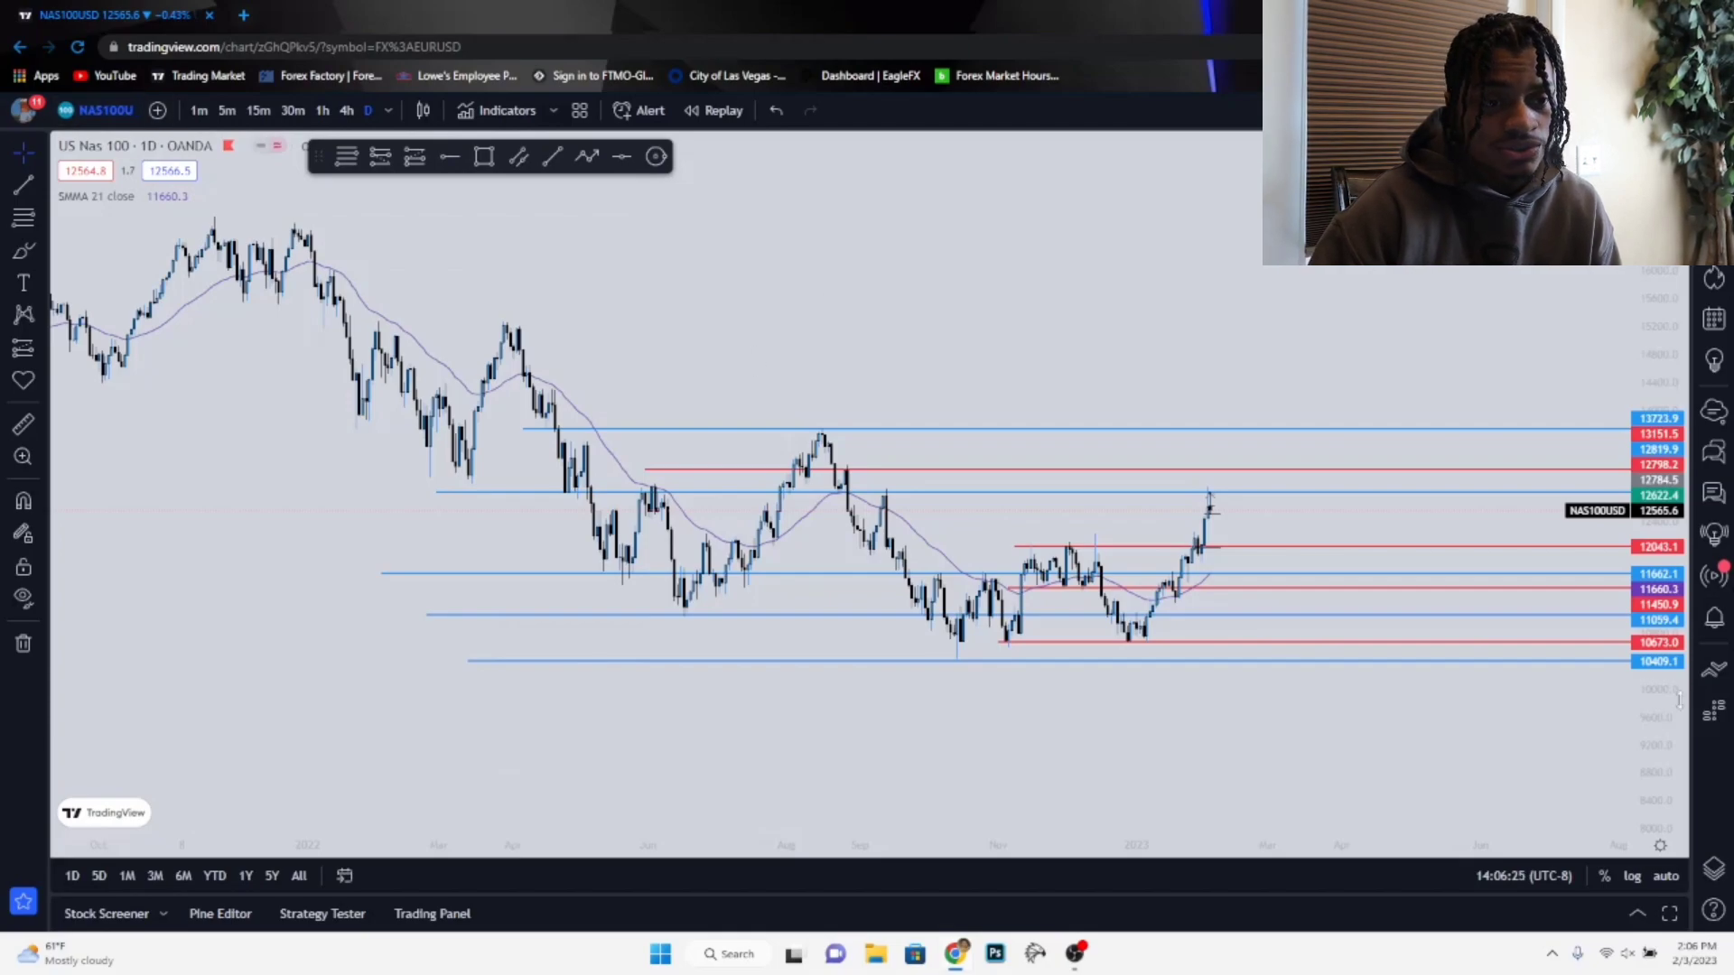
# - Stretch the daily price scale so the blue and red levels spread between 10409.1 and 13723.9
pyautogui.moveTo(1678, 700); pyautogui.dragTo(1656, 603)
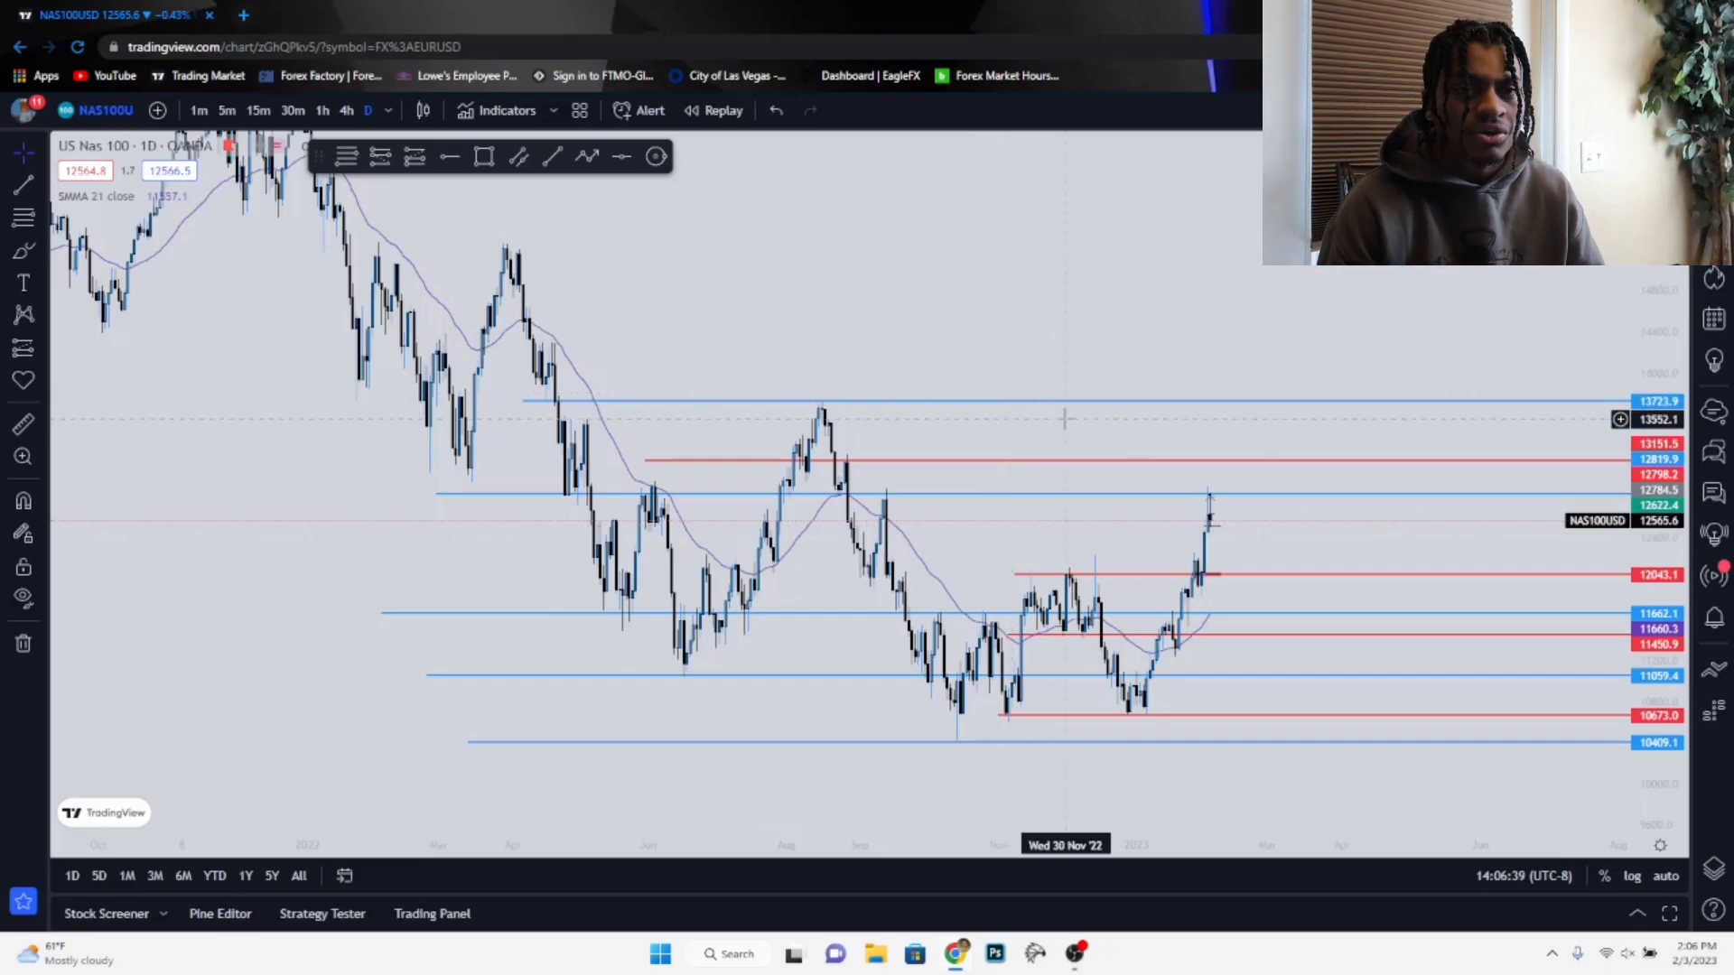
# - Switch to the 4-hour timeframe, enlarge the candles vertically and pan to the recent rally
pyautogui.click(351, 109)
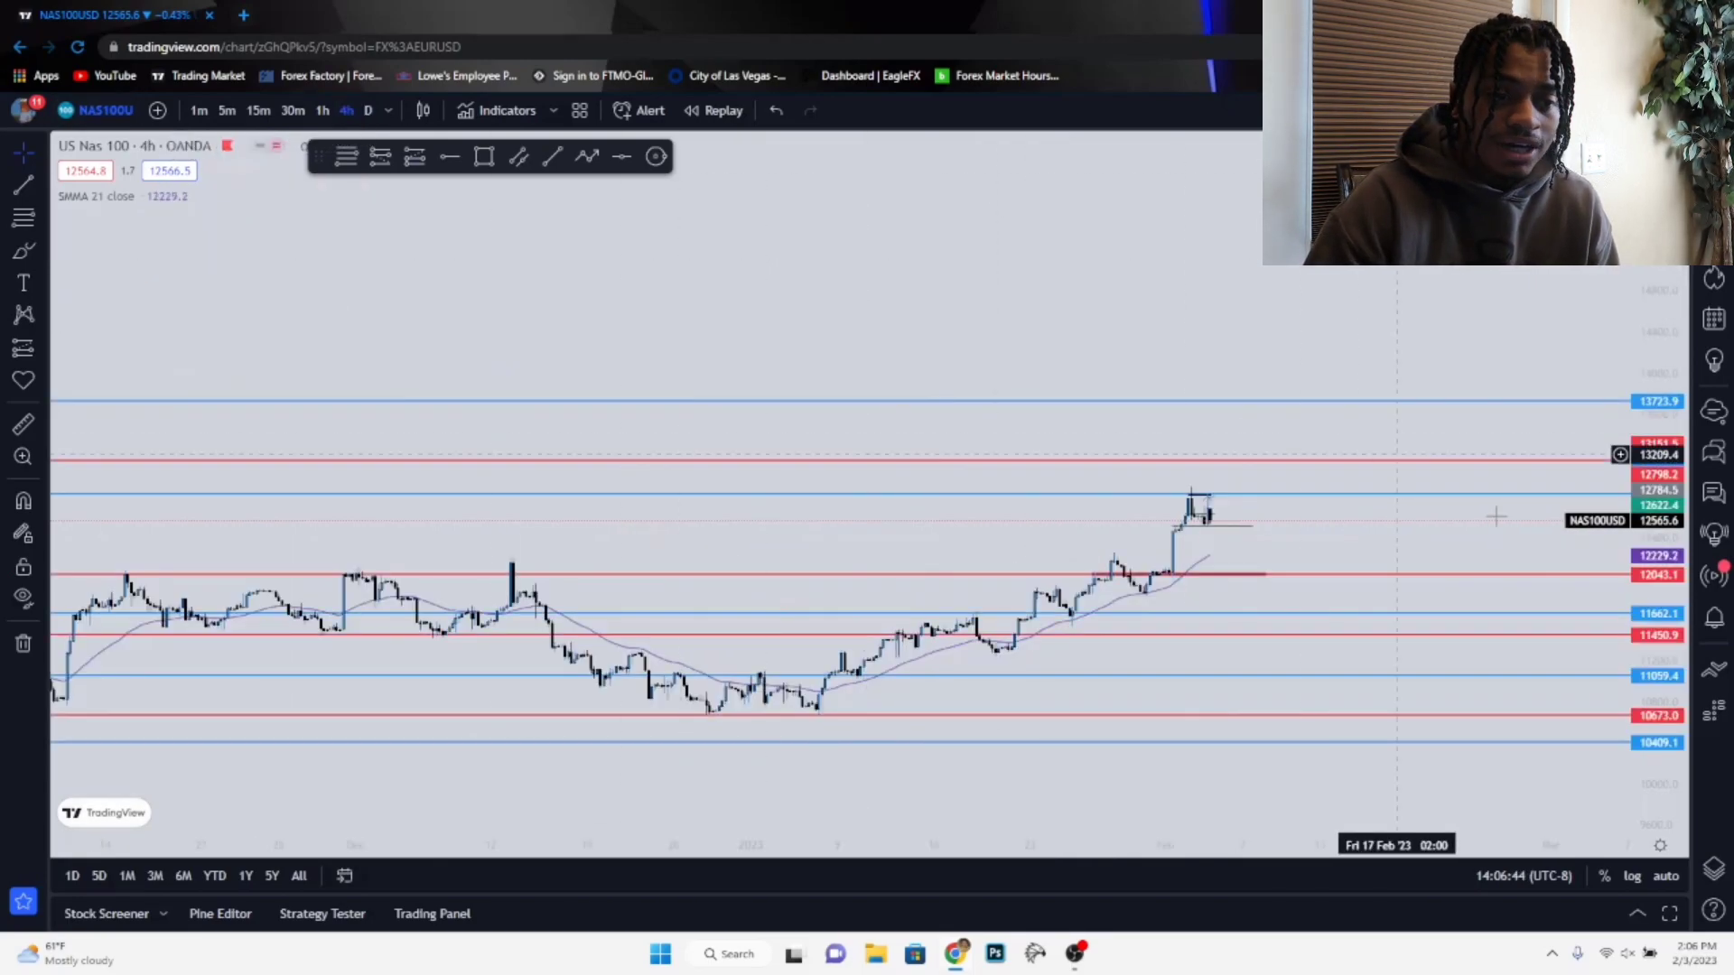
pyautogui.moveTo(1642, 618); pyautogui.dragTo(1652, 388)
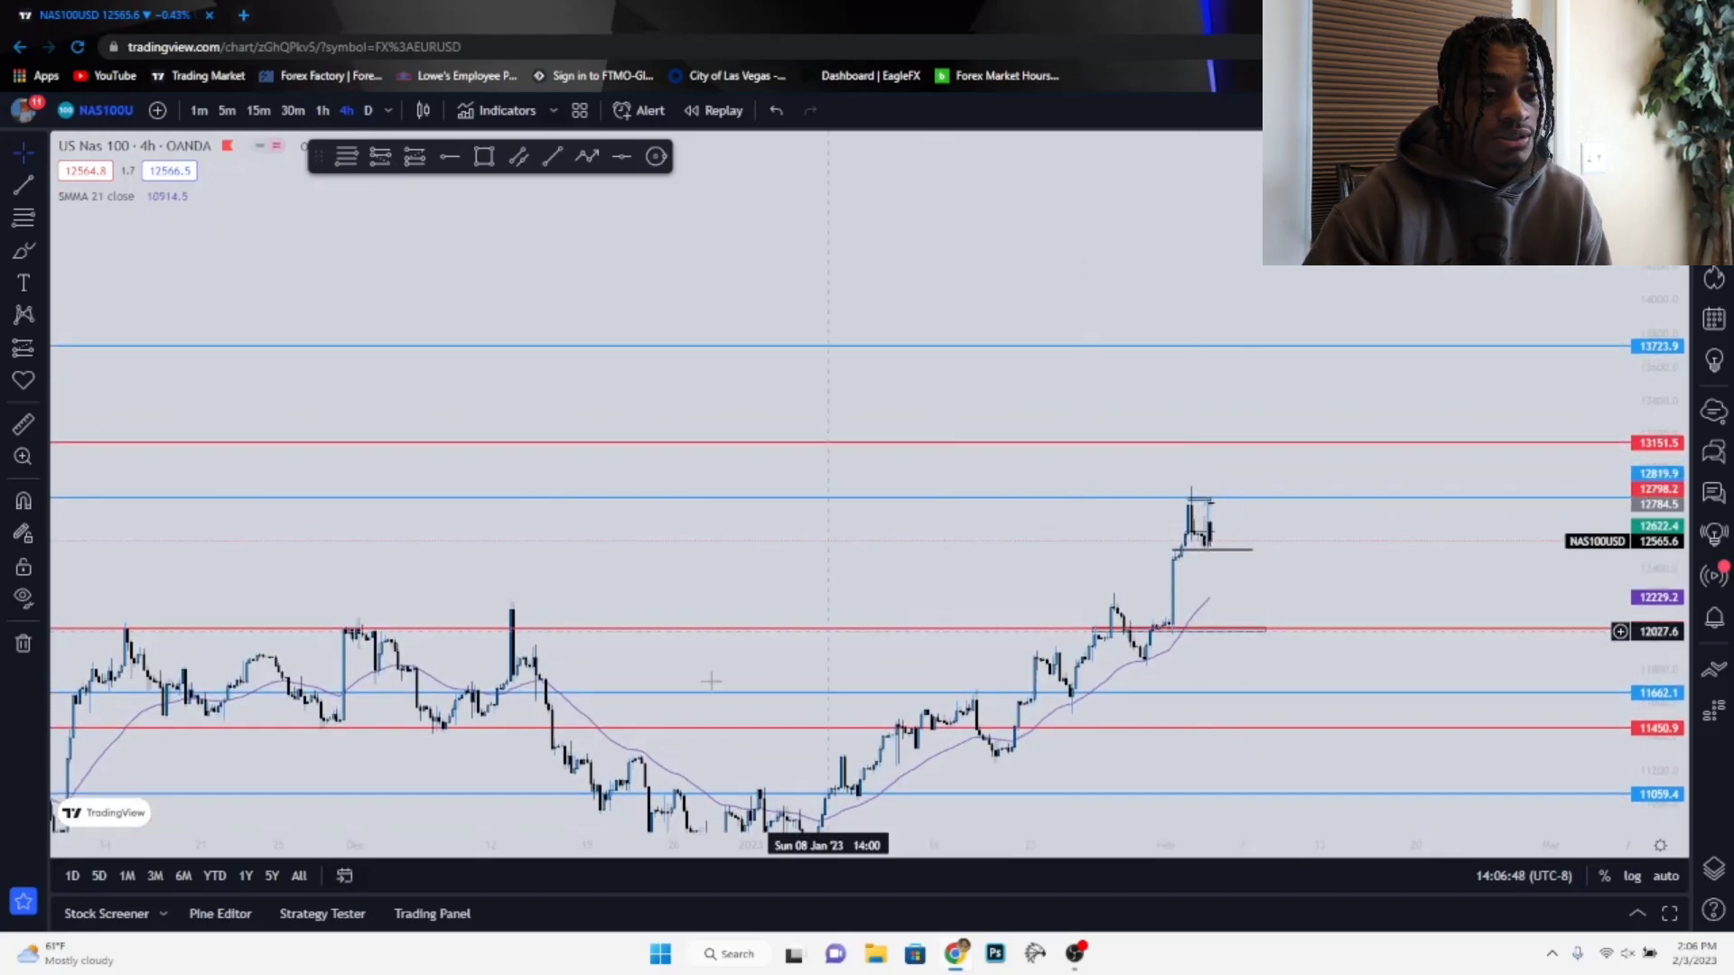
pyautogui.moveTo(679, 543); pyautogui.dragTo(788, 523)
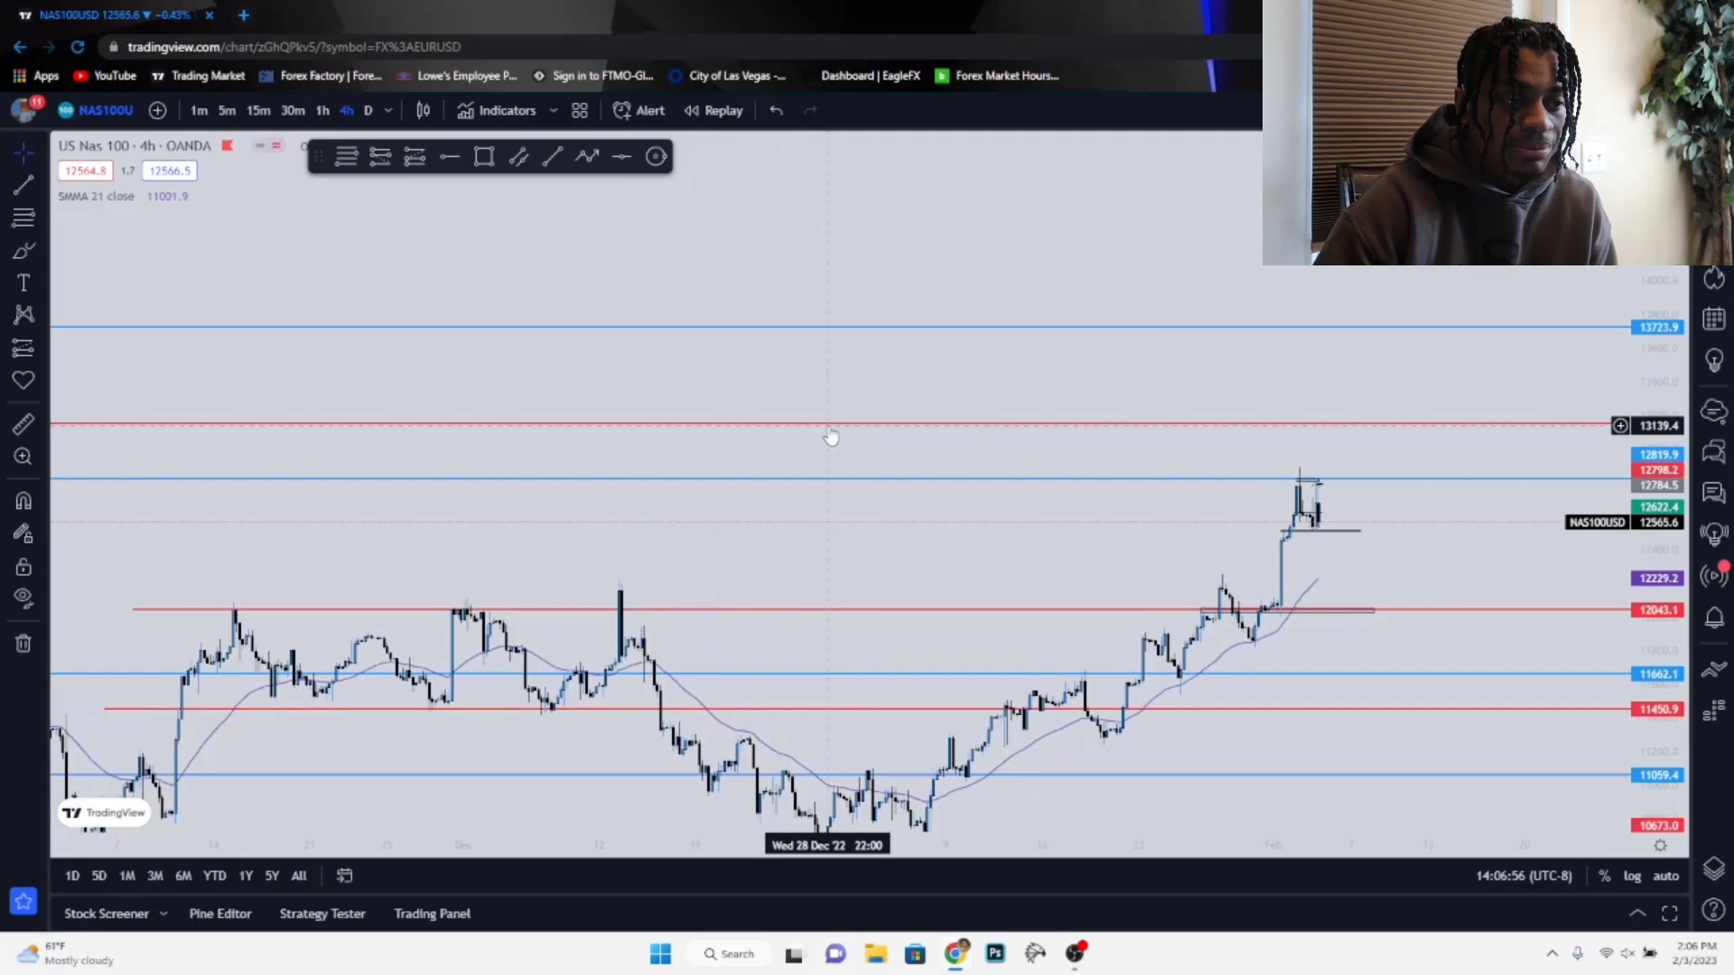
# - View the 1-hour chart stretched and centred on recent candles, then move to 15 minutes
pyautogui.click(328, 115)
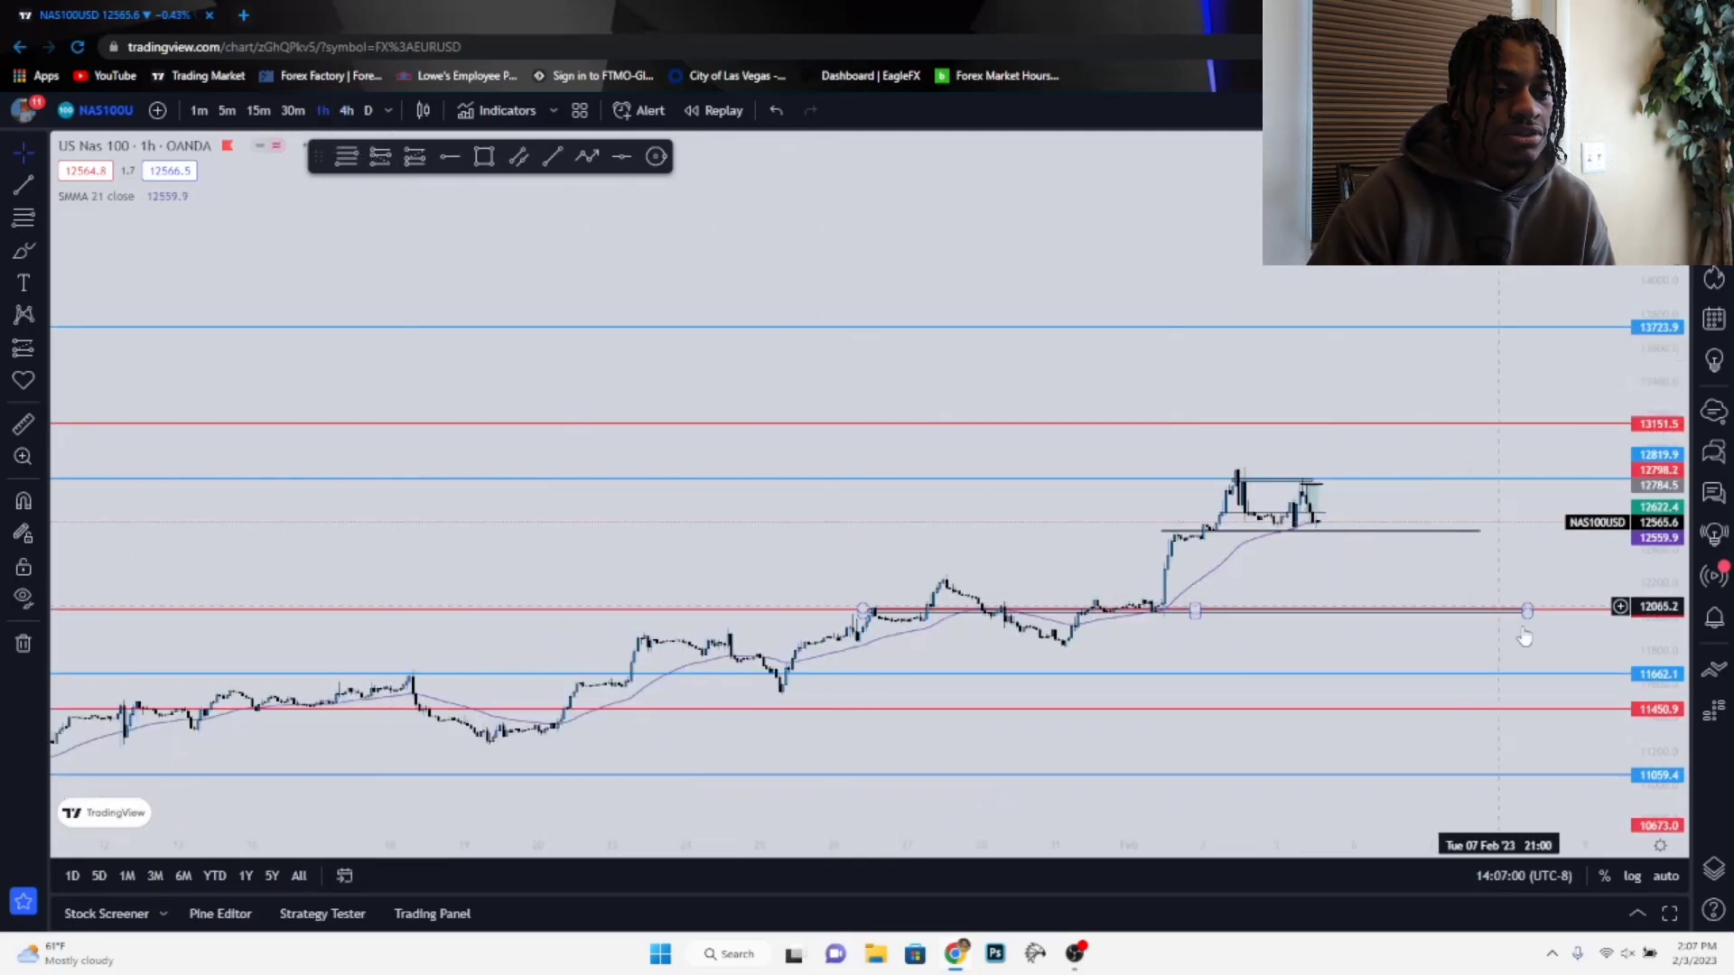
pyautogui.moveTo(1644, 686); pyautogui.dragTo(1644, 632)
pyautogui.moveTo(1075, 578); pyautogui.dragTo(1116, 488)
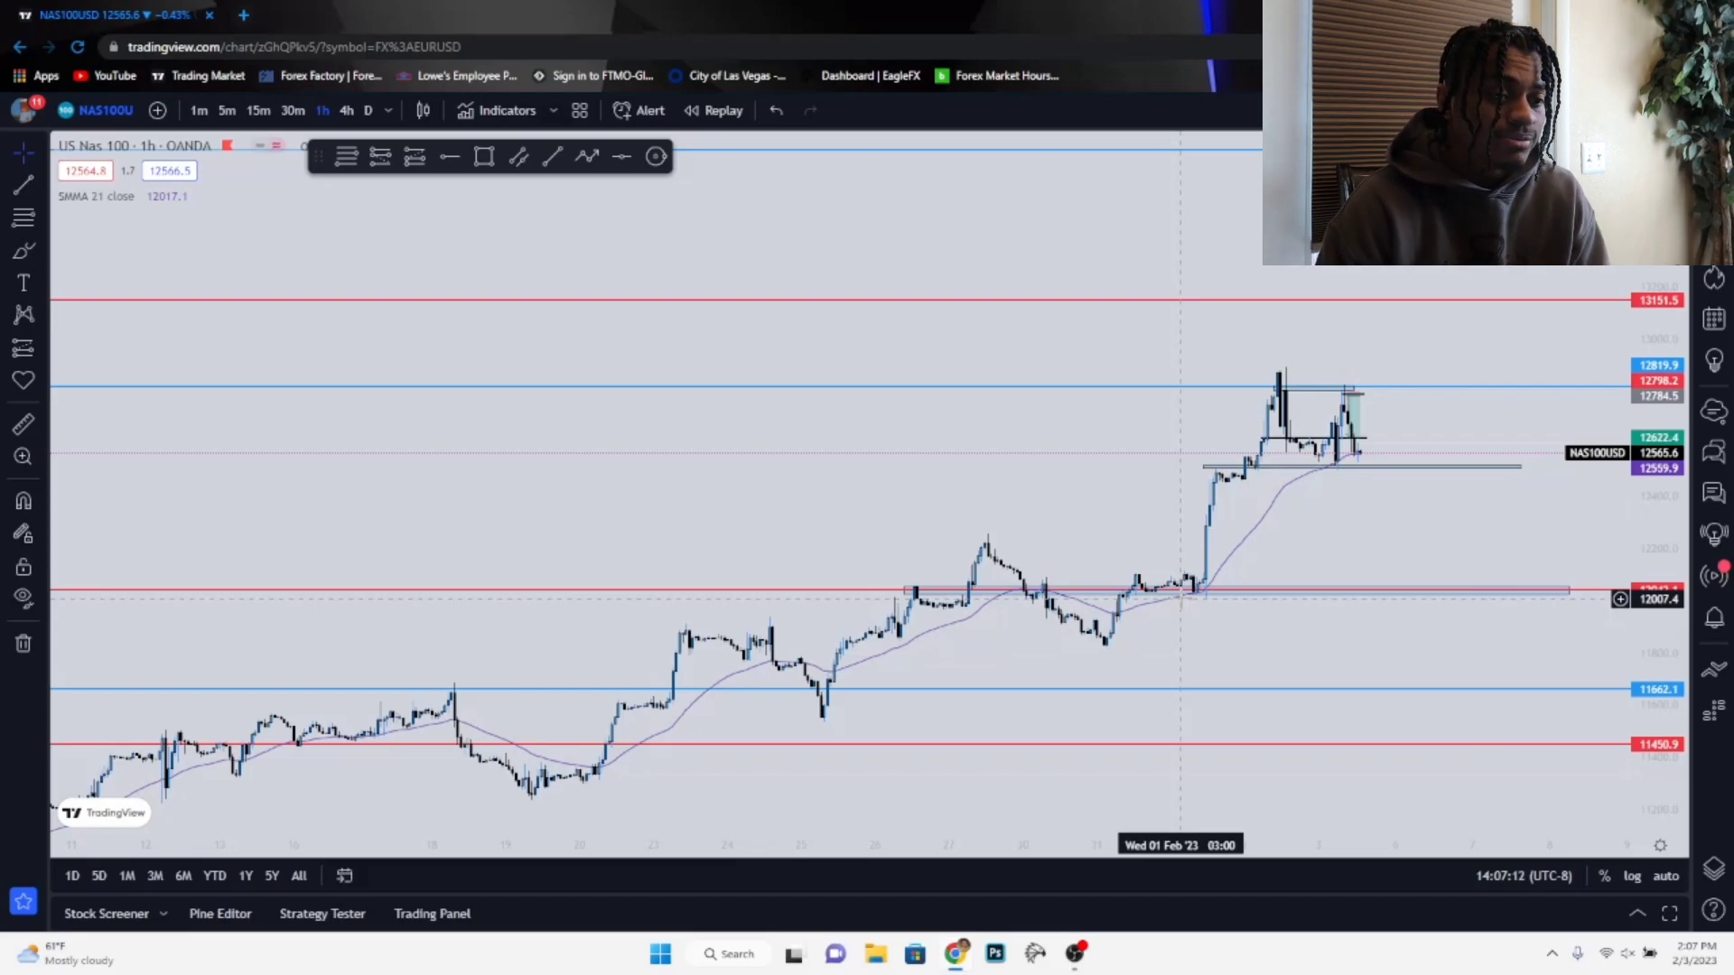
pyautogui.click(259, 111)
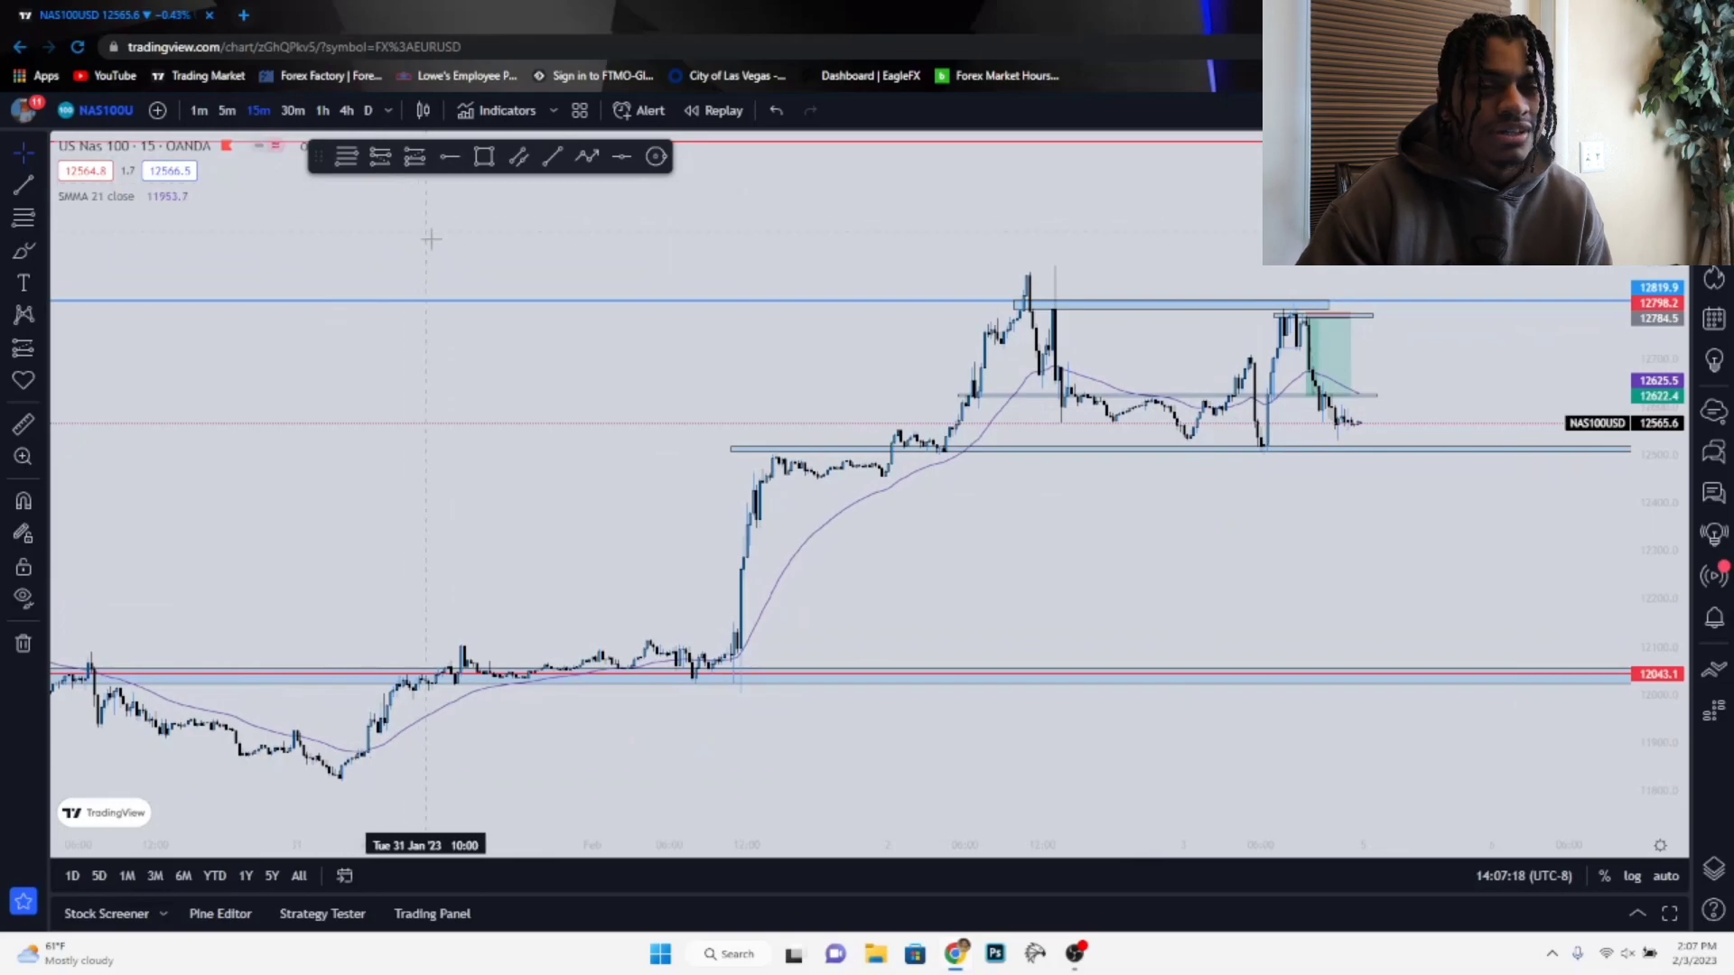
# - Pan along the 15-minute rally and inspect the horizontal line under the consolidation
pyautogui.moveTo(1038, 511); pyautogui.dragTo(799, 518)
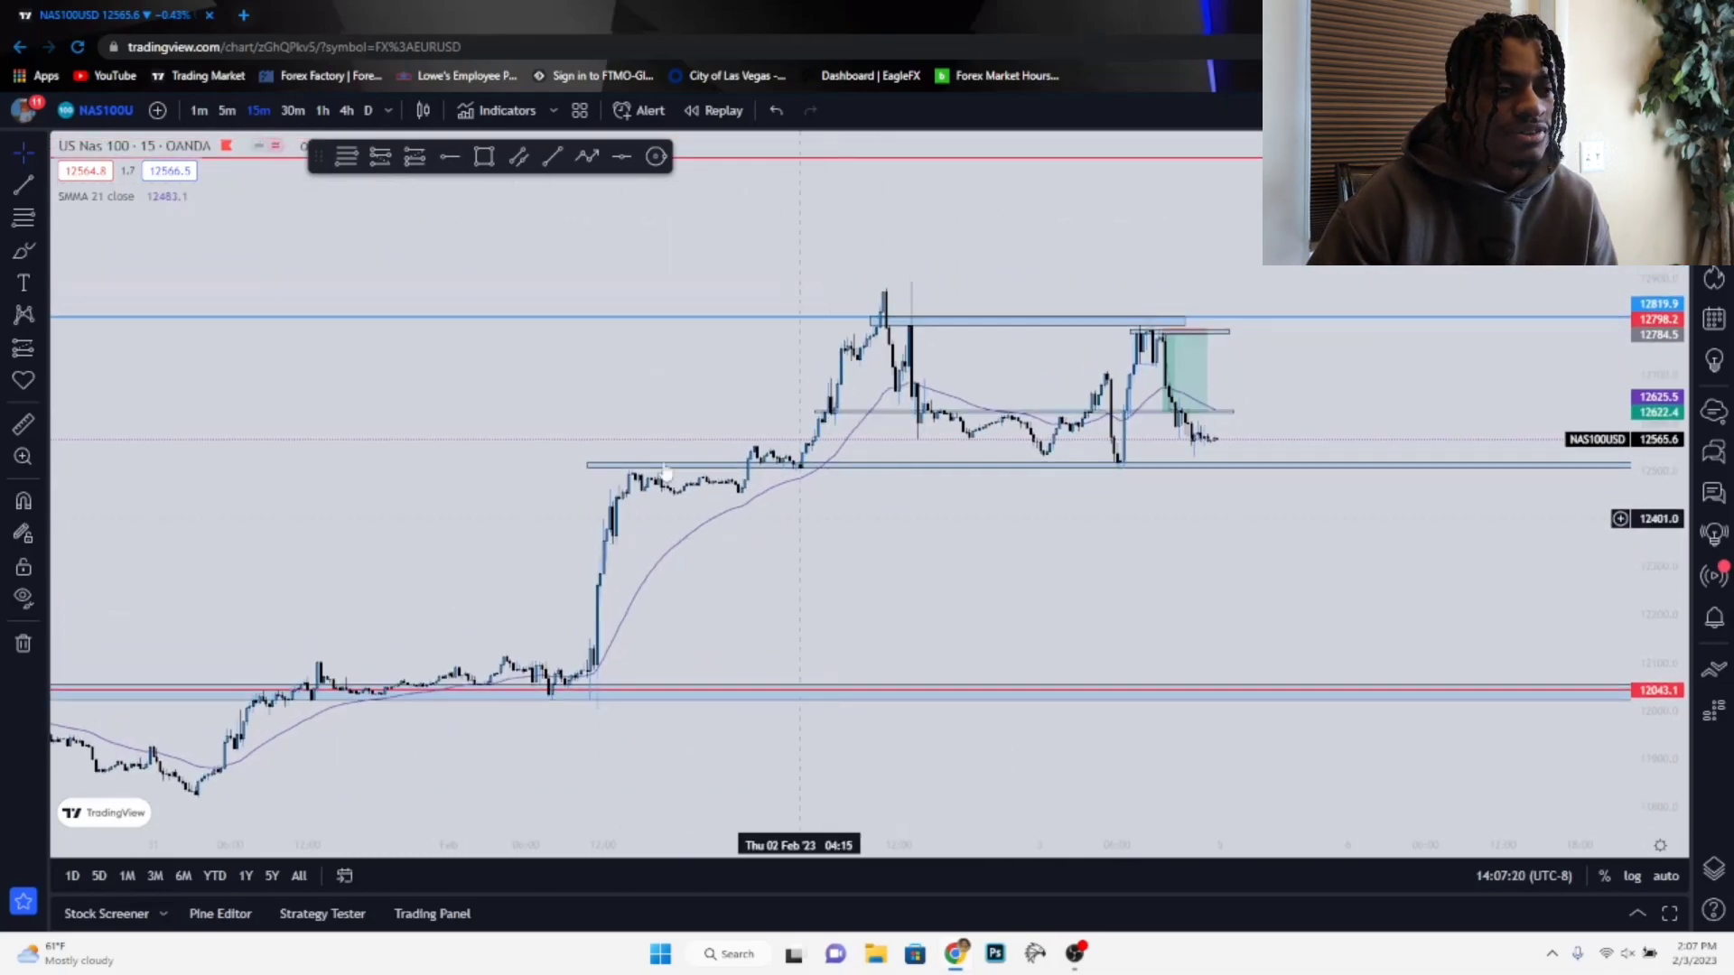
pyautogui.click(589, 465)
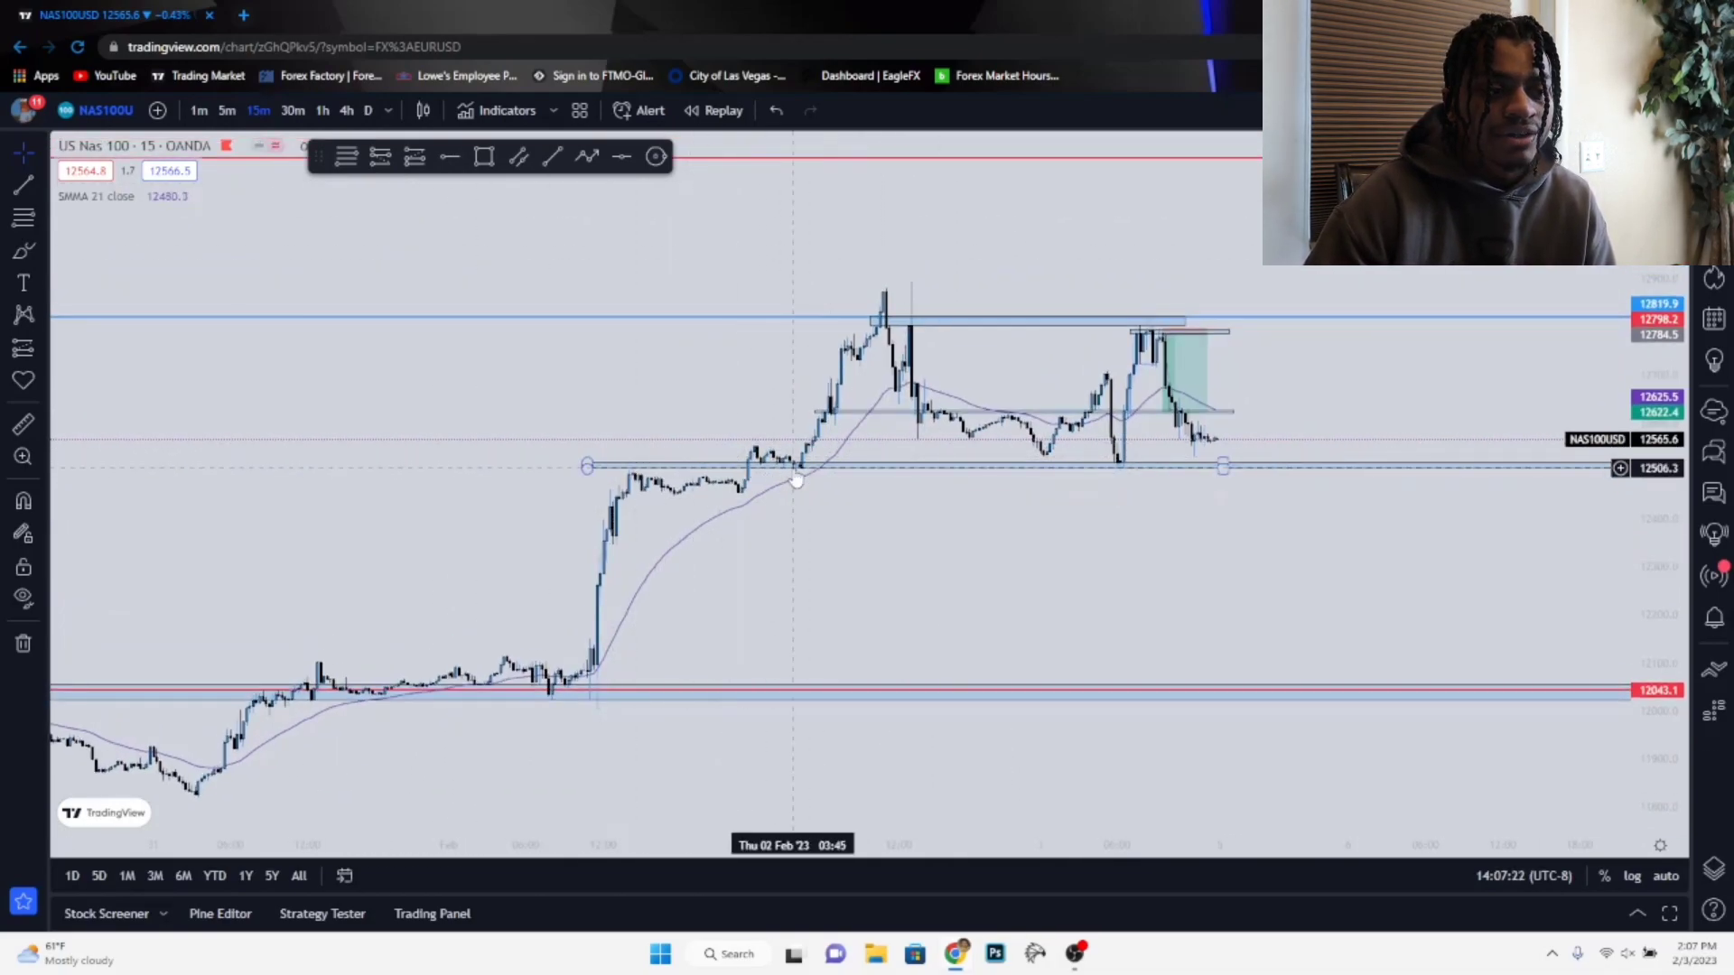
pyautogui.click(710, 502)
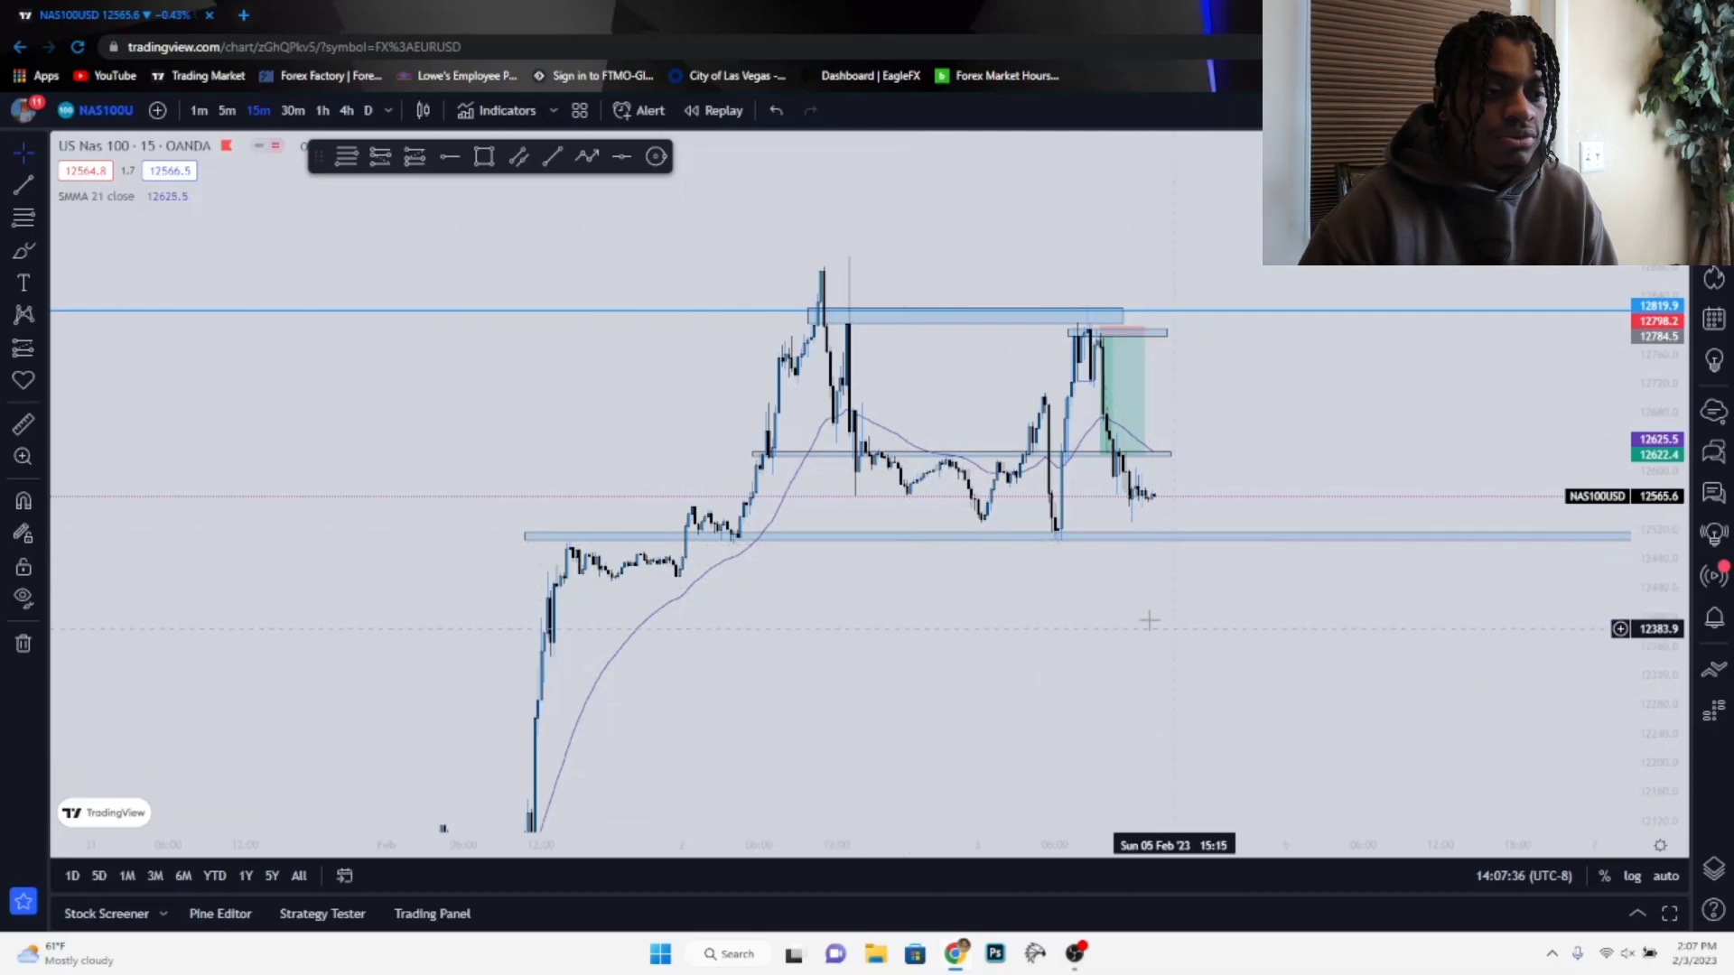
# - Check the short position box's stop, then move to the 5-minute timeframe
pyautogui.moveTo(1156, 628); pyautogui.dragTo(912, 670)
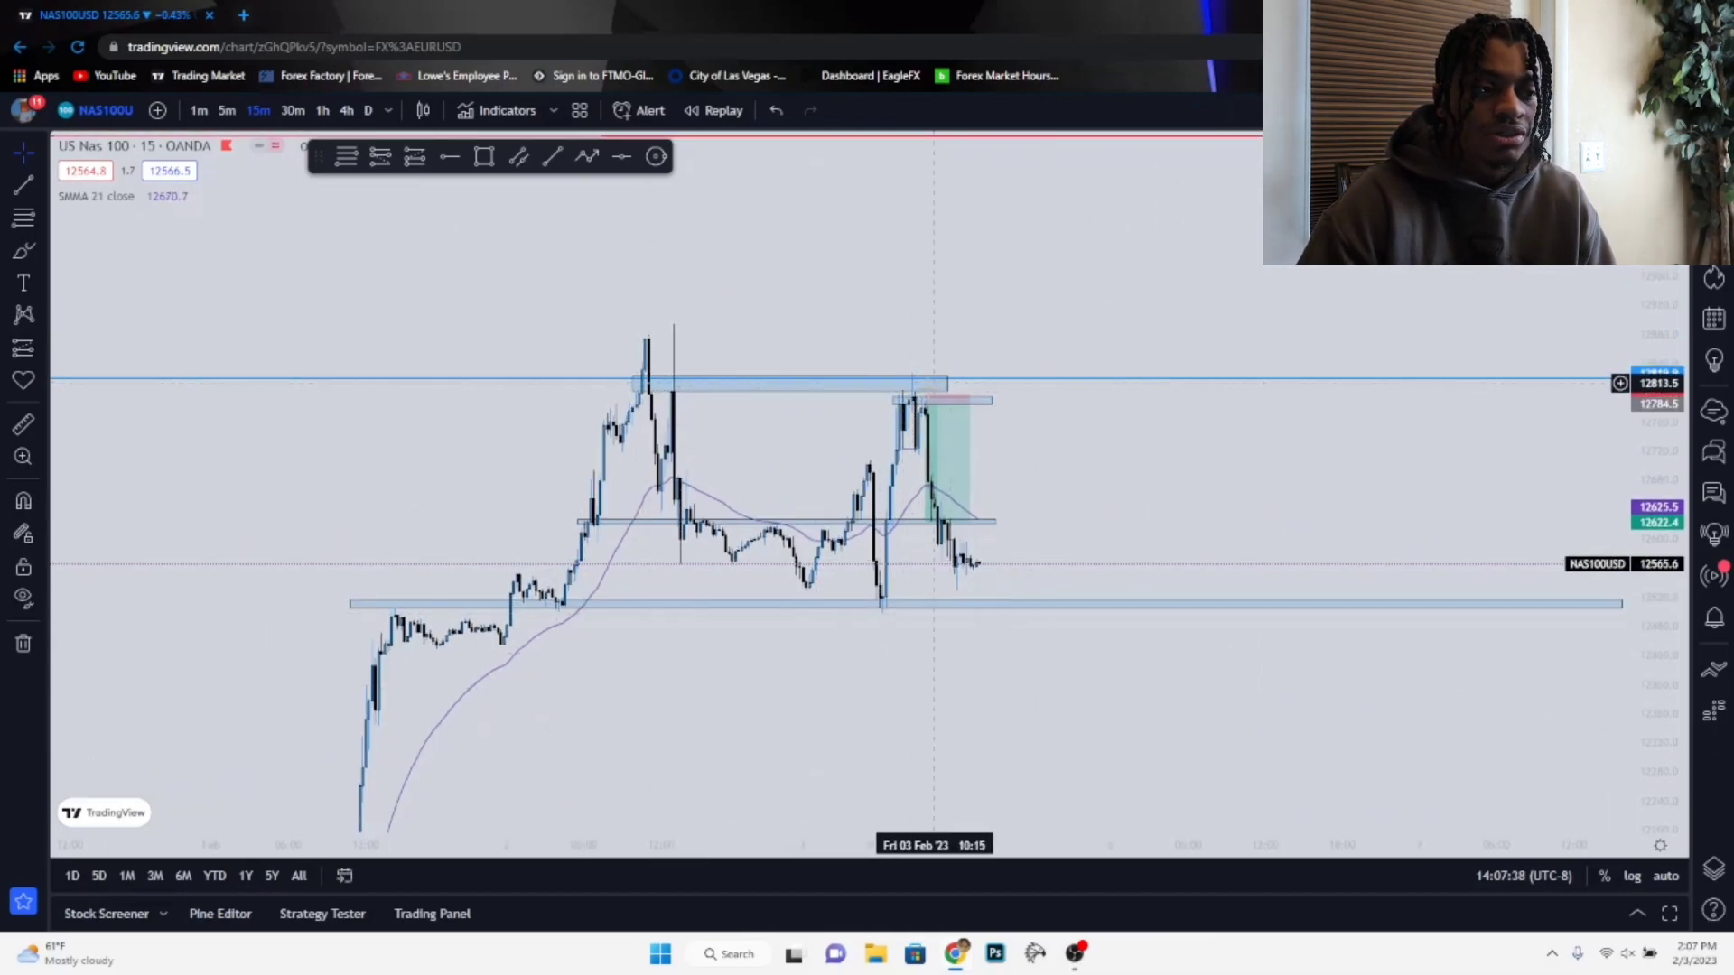
pyautogui.click(987, 405)
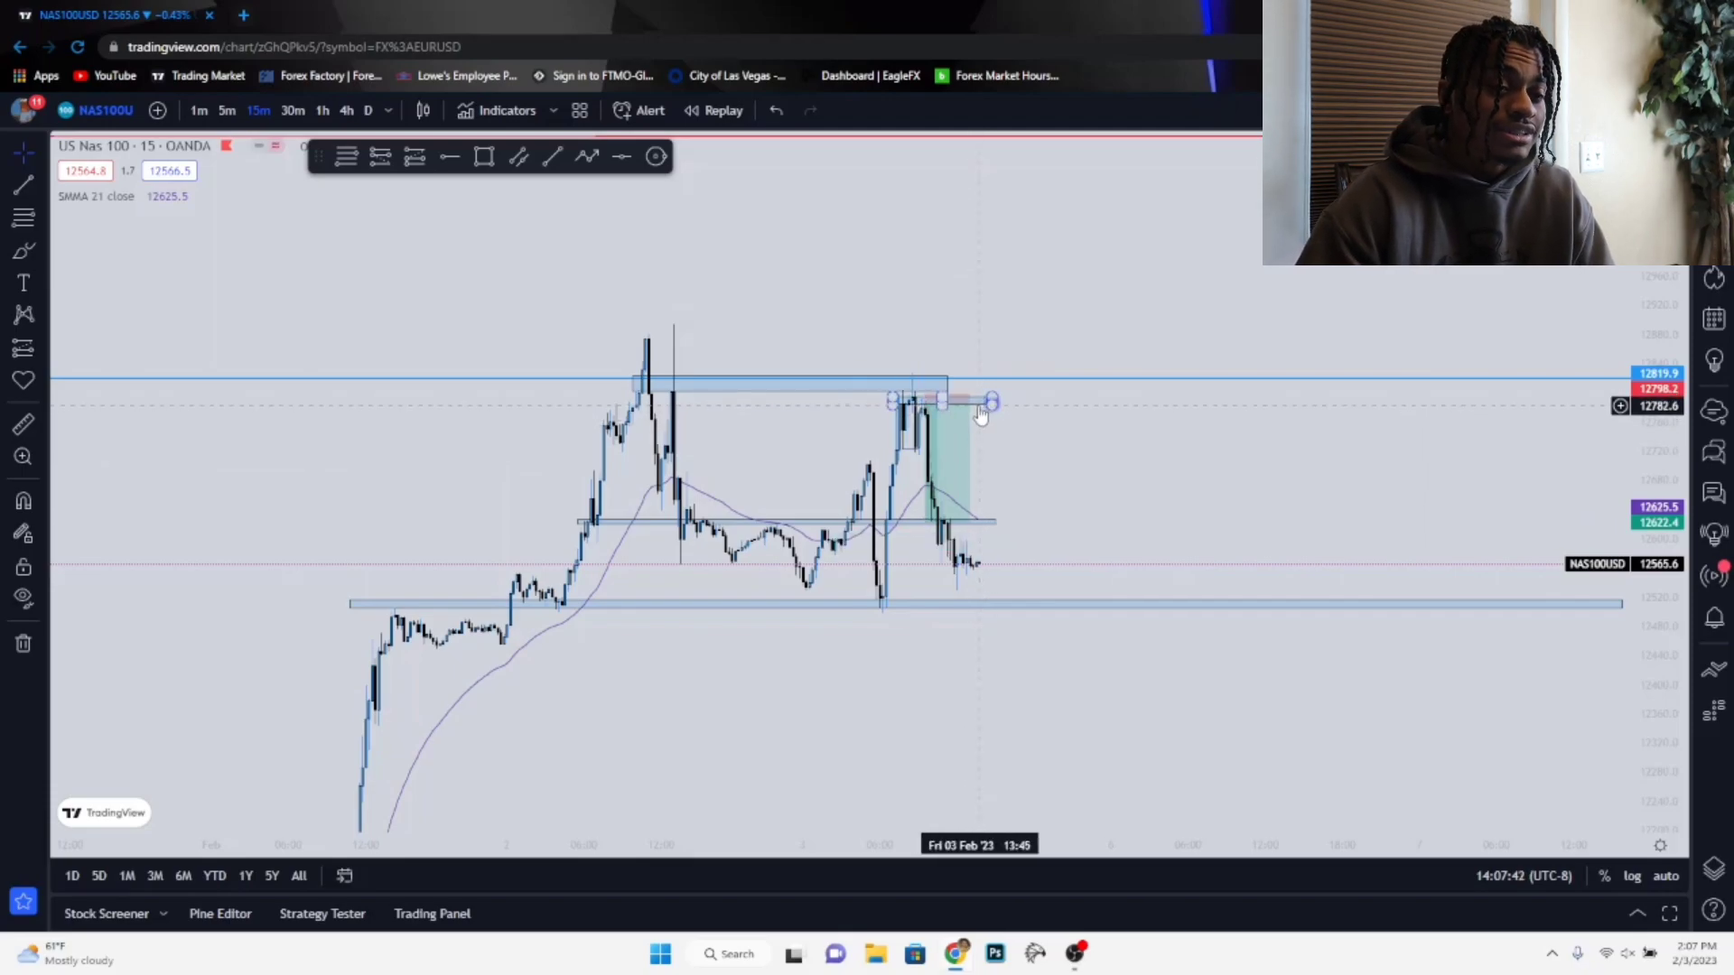
pyautogui.click(227, 111)
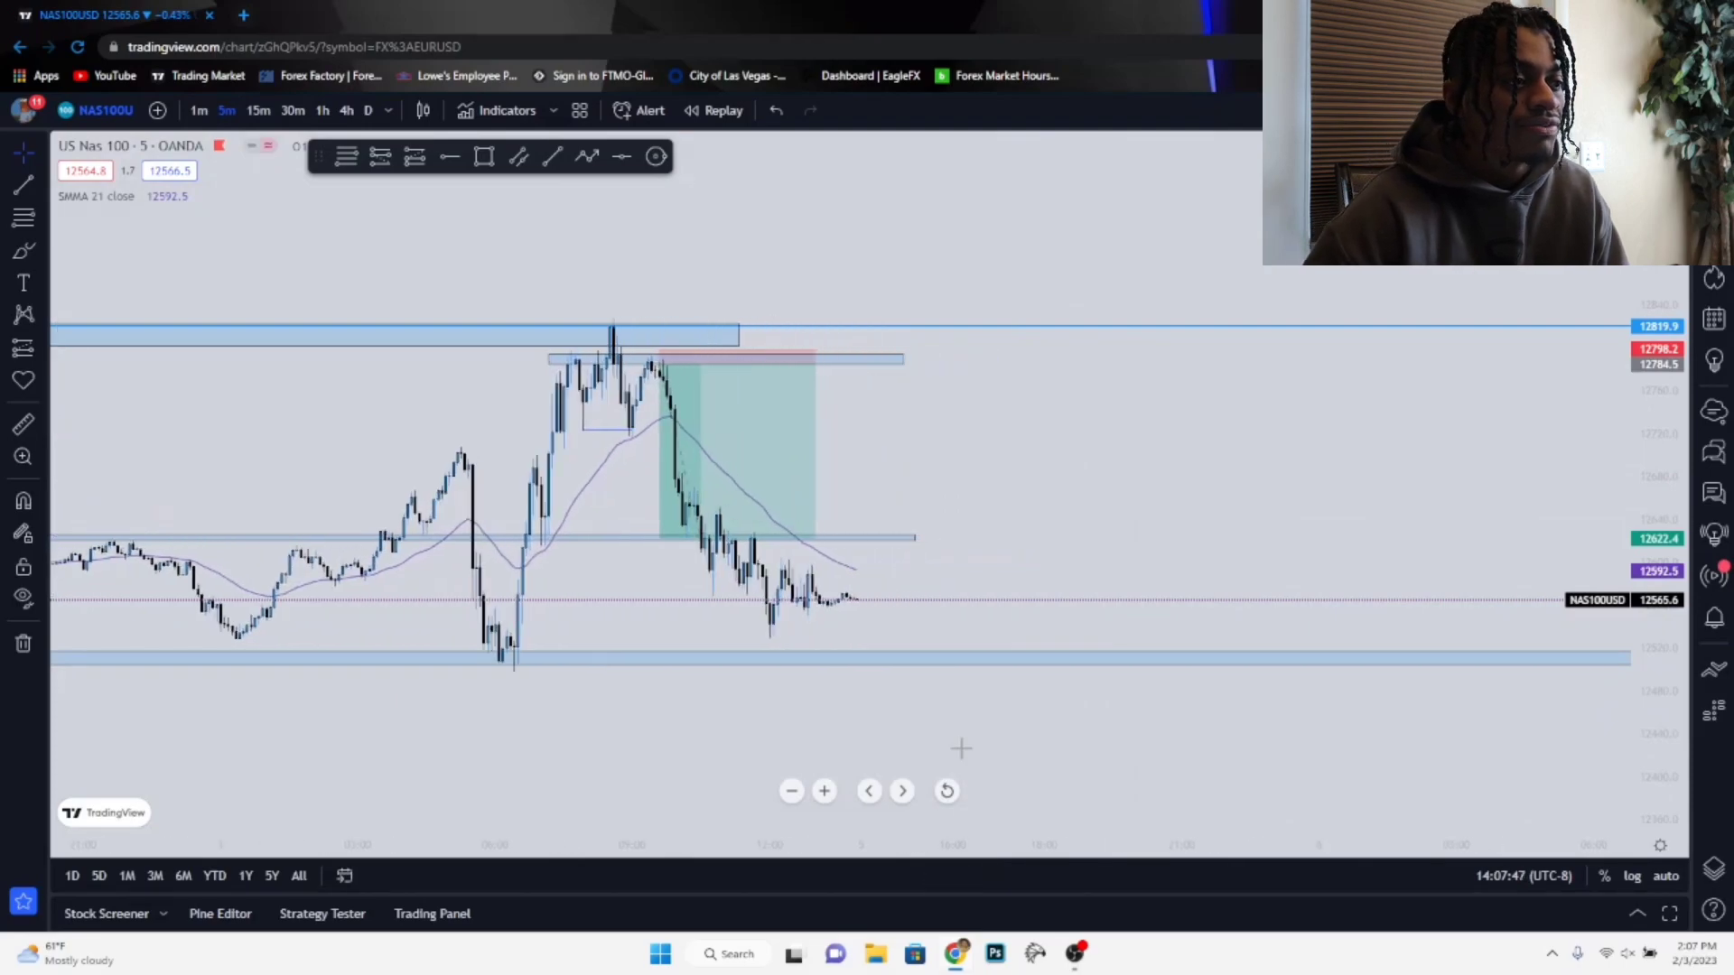
# - On the 1-minute chart, pan to the short entry and inspect the thin supply zone and low line
pyautogui.scroll(3, 1231, 503)
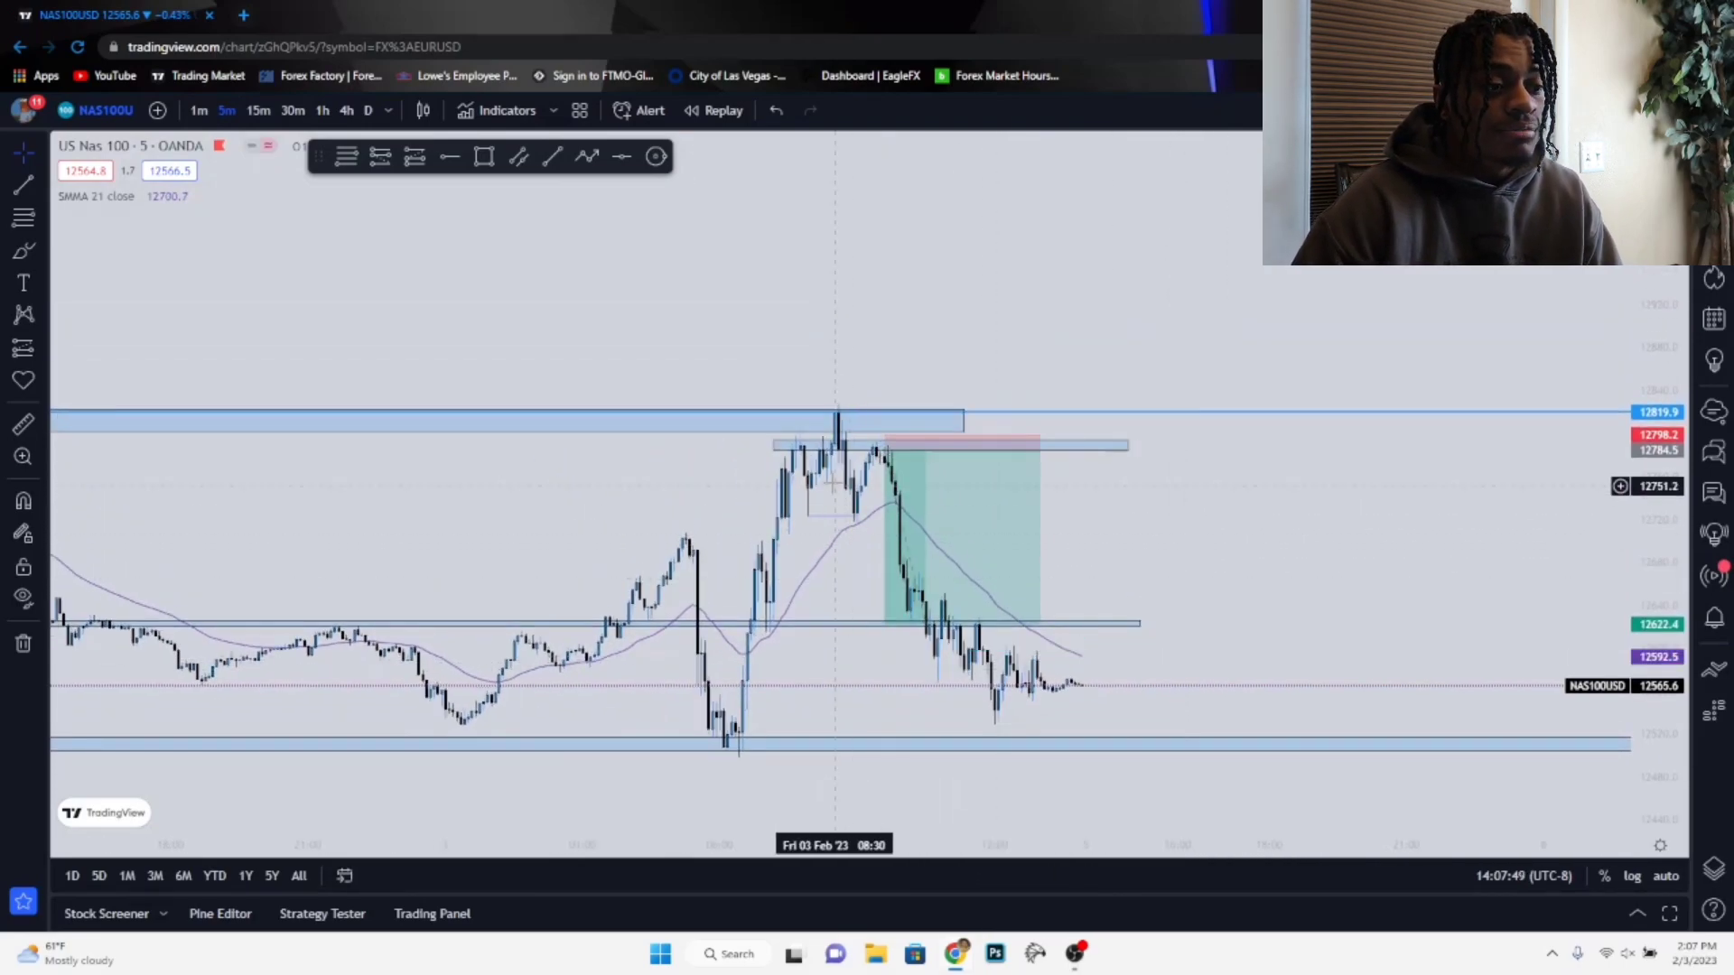
pyautogui.click(199, 111)
pyautogui.scroll(-3, 975, 604)
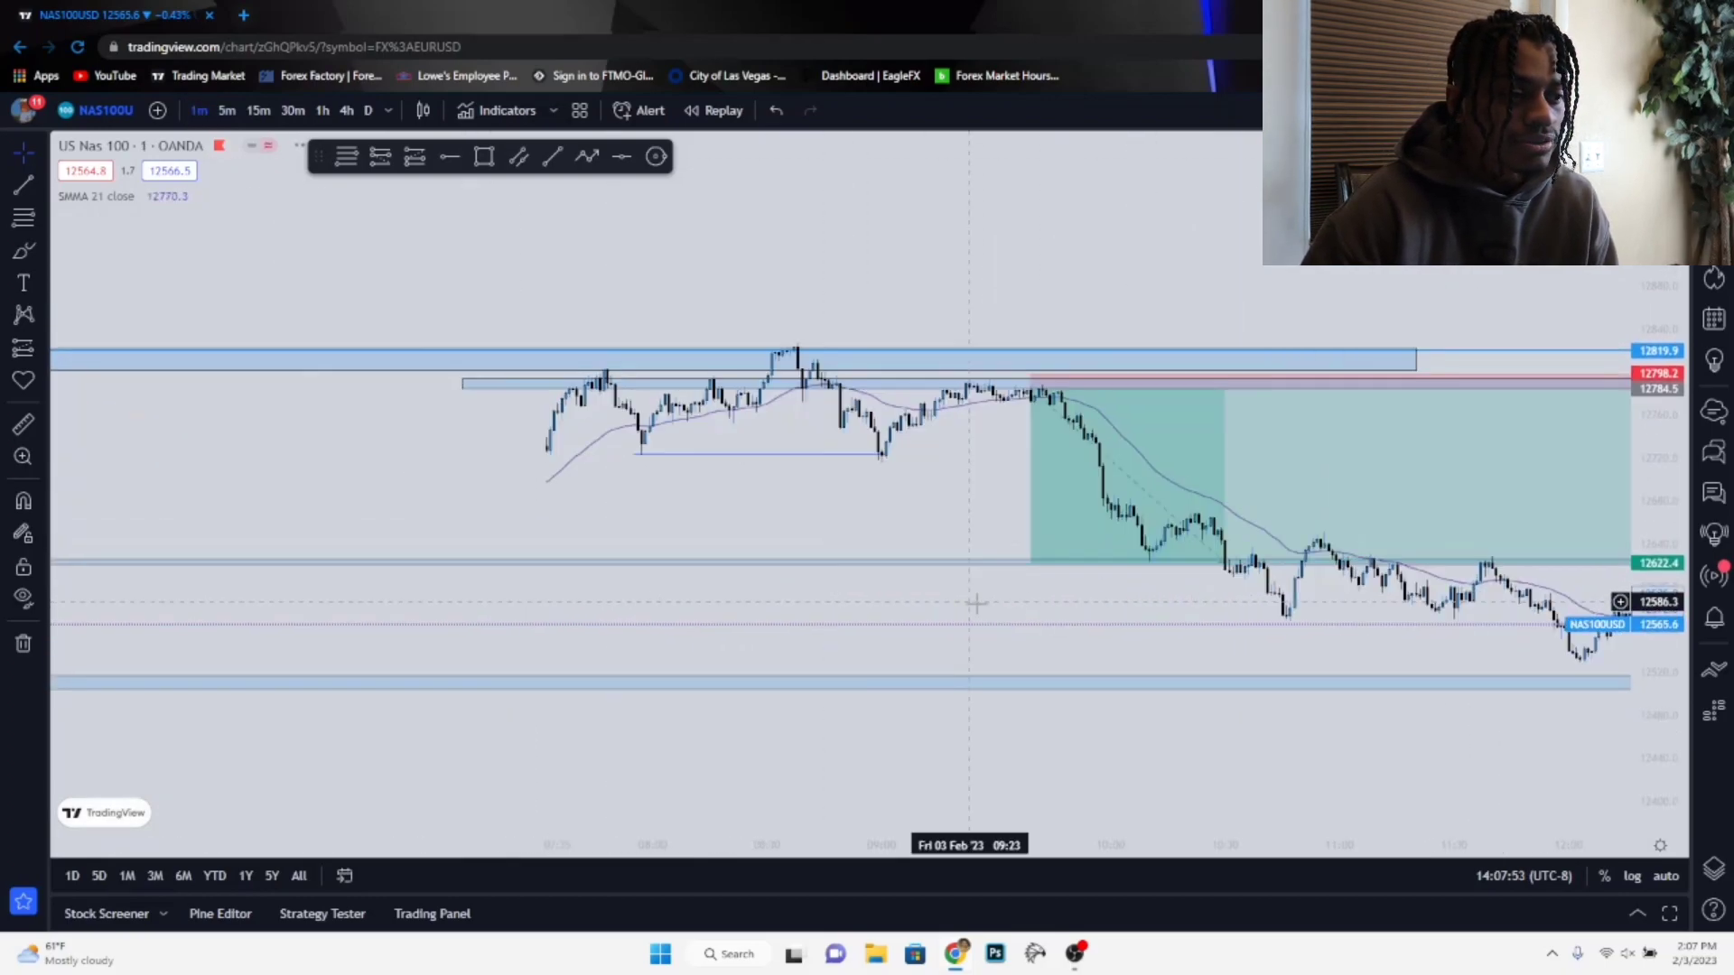
pyautogui.moveTo(709, 541); pyautogui.dragTo(849, 546)
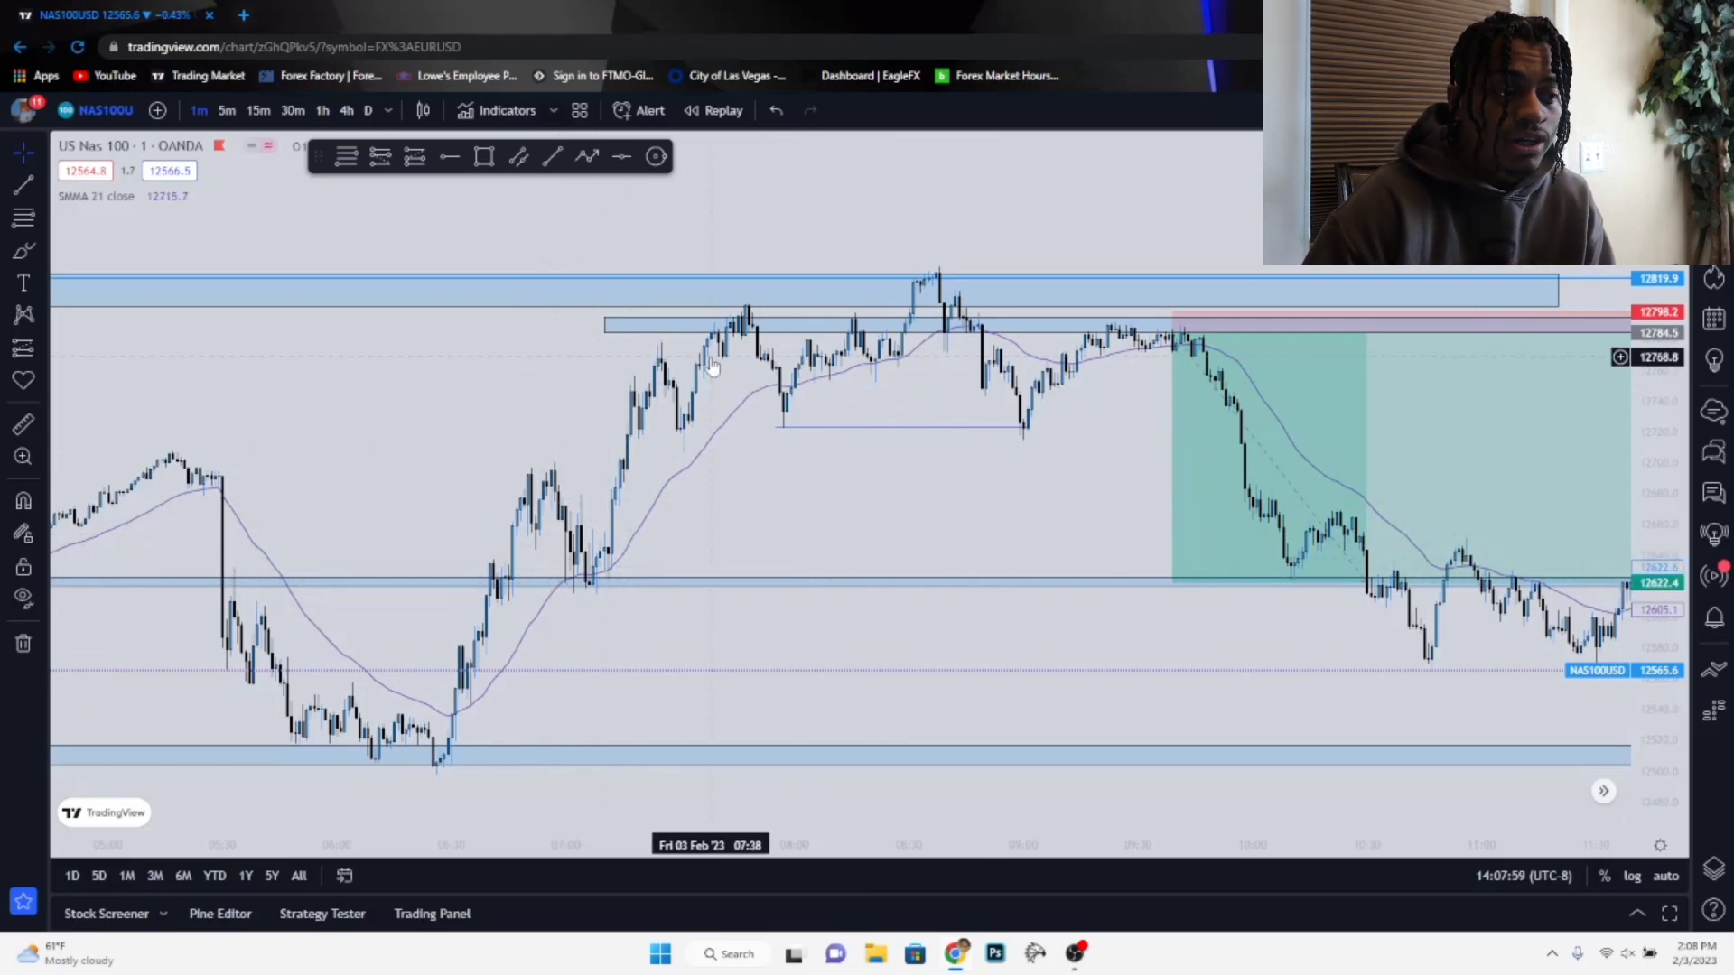
pyautogui.moveTo(712, 366); pyautogui.dragTo(668, 452)
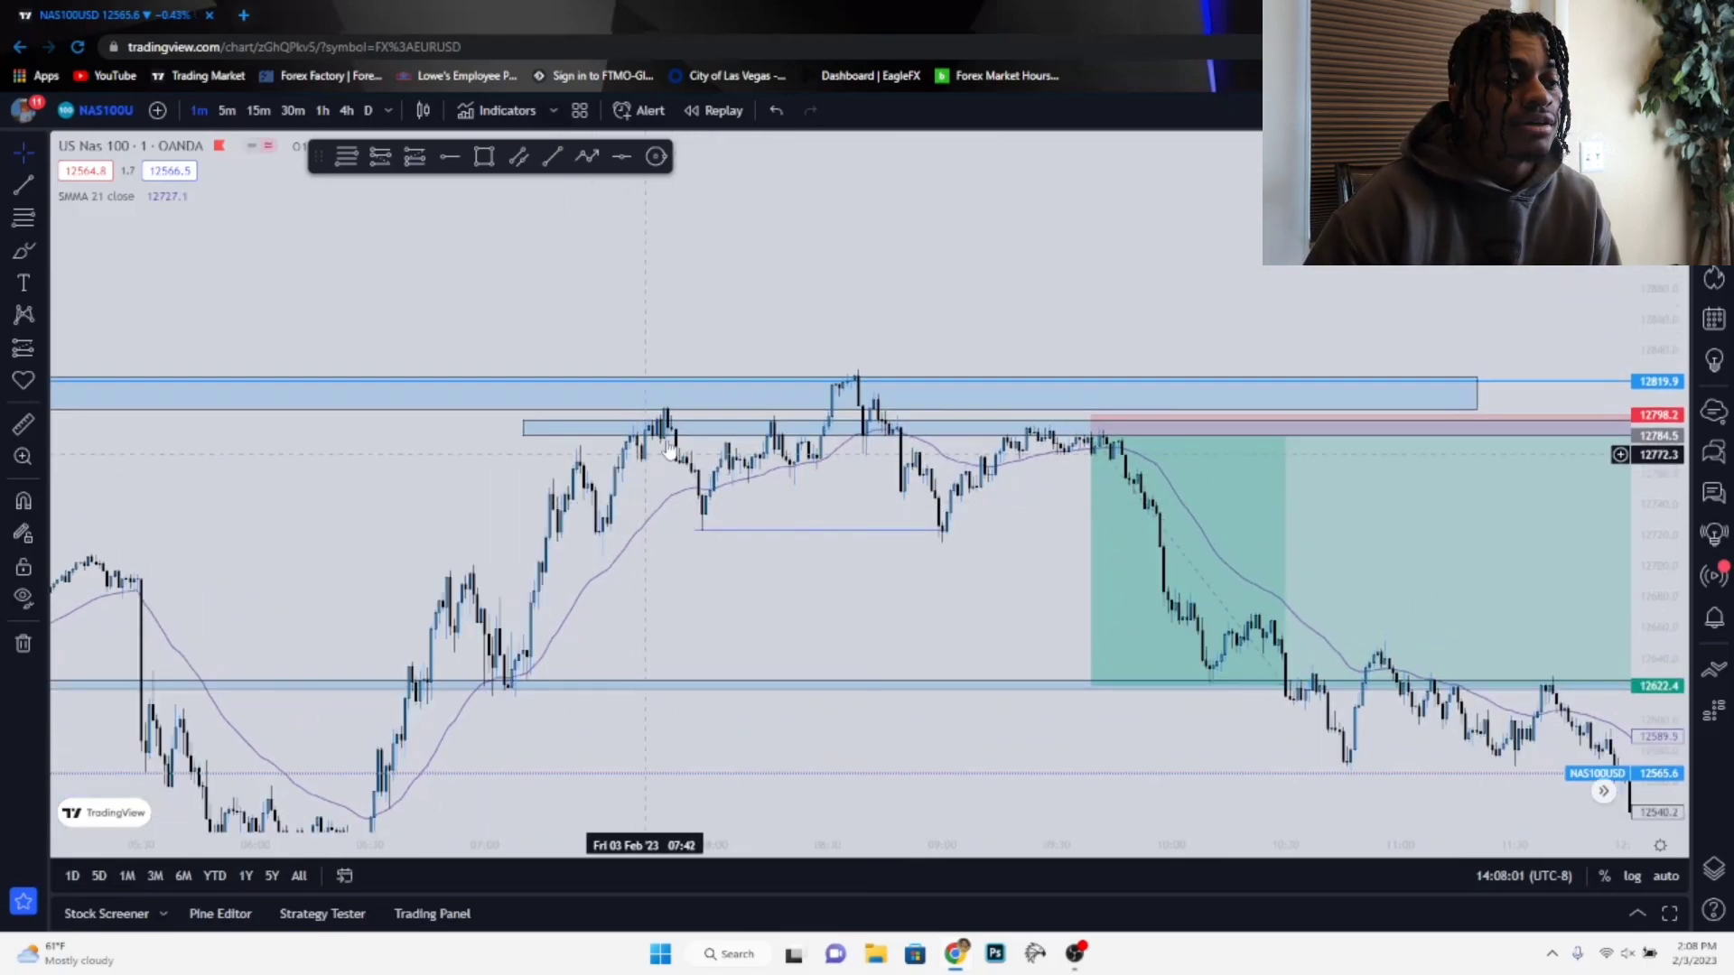
pyautogui.click(668, 435)
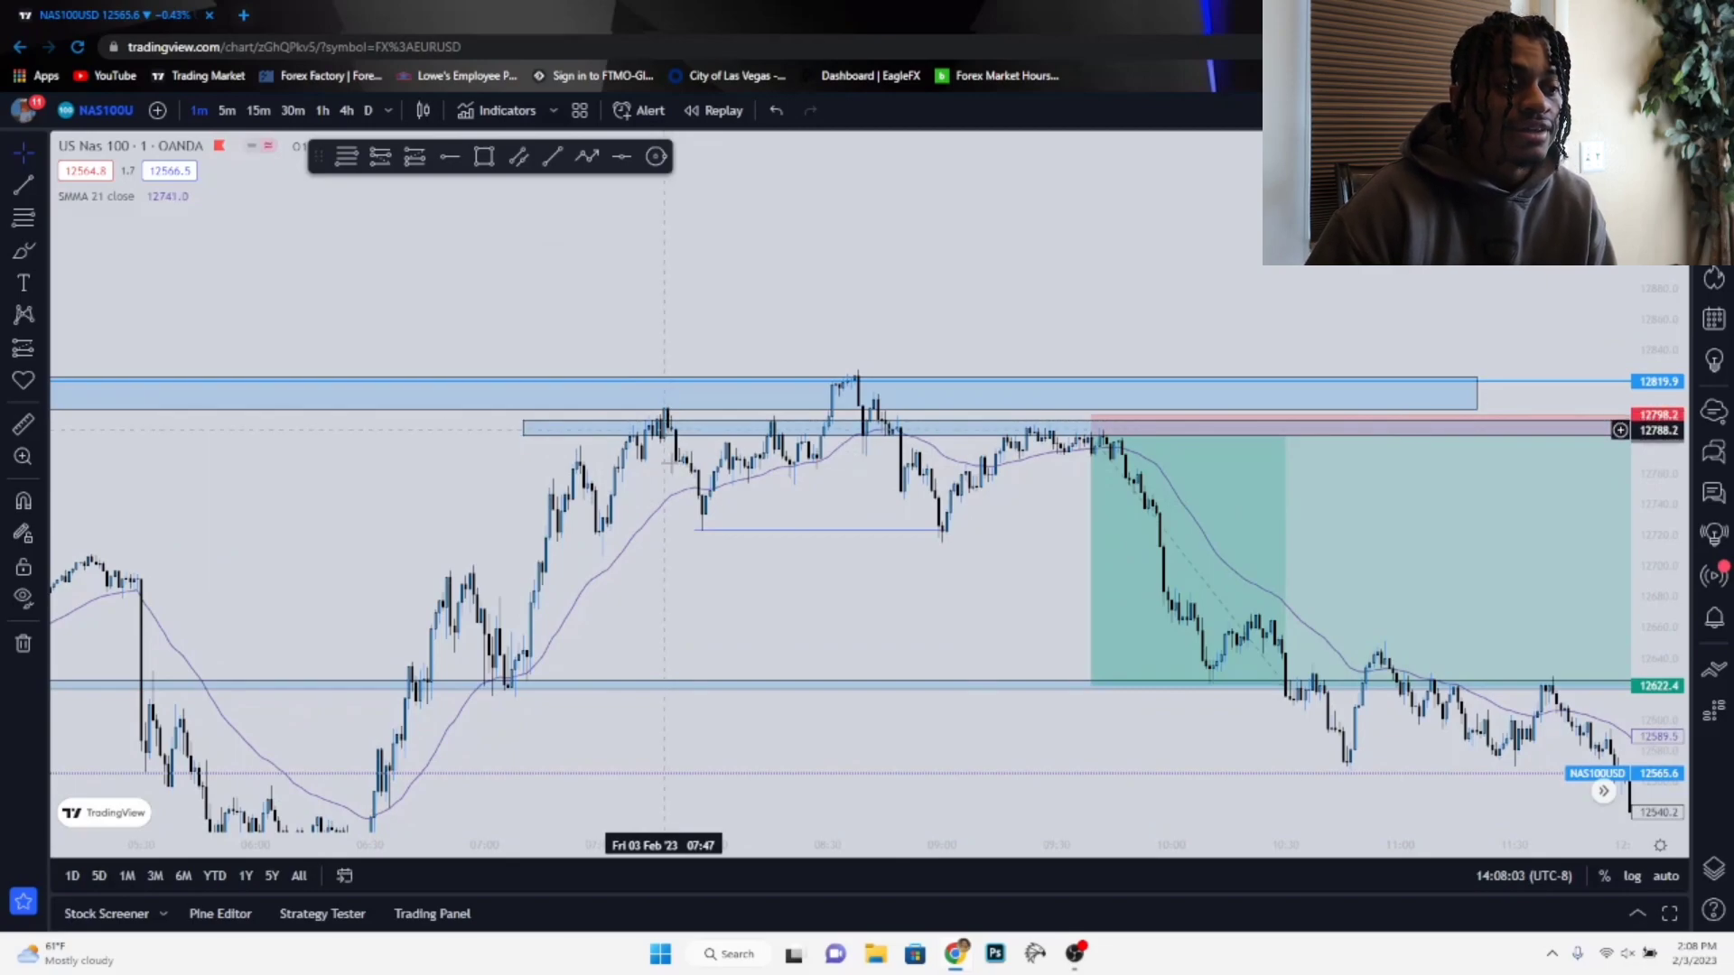
pyautogui.click(696, 531)
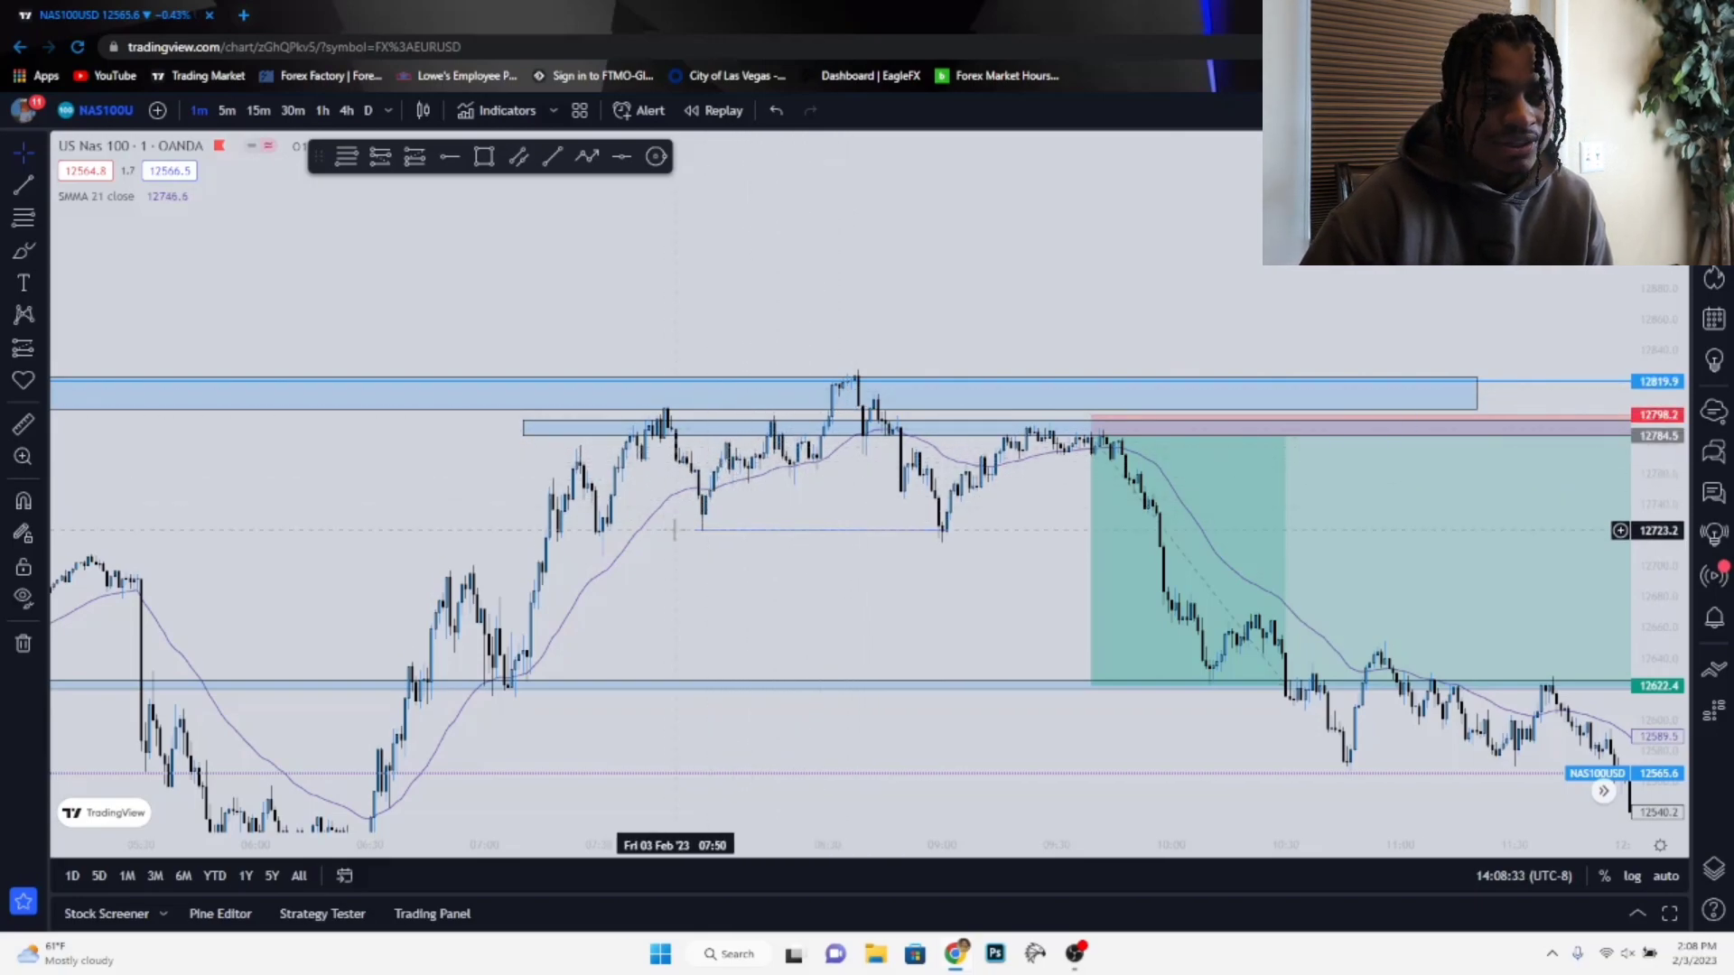
# - Return to 5 minutes and pan until the short box spans the upper zone to 12622.4
pyautogui.click(230, 110)
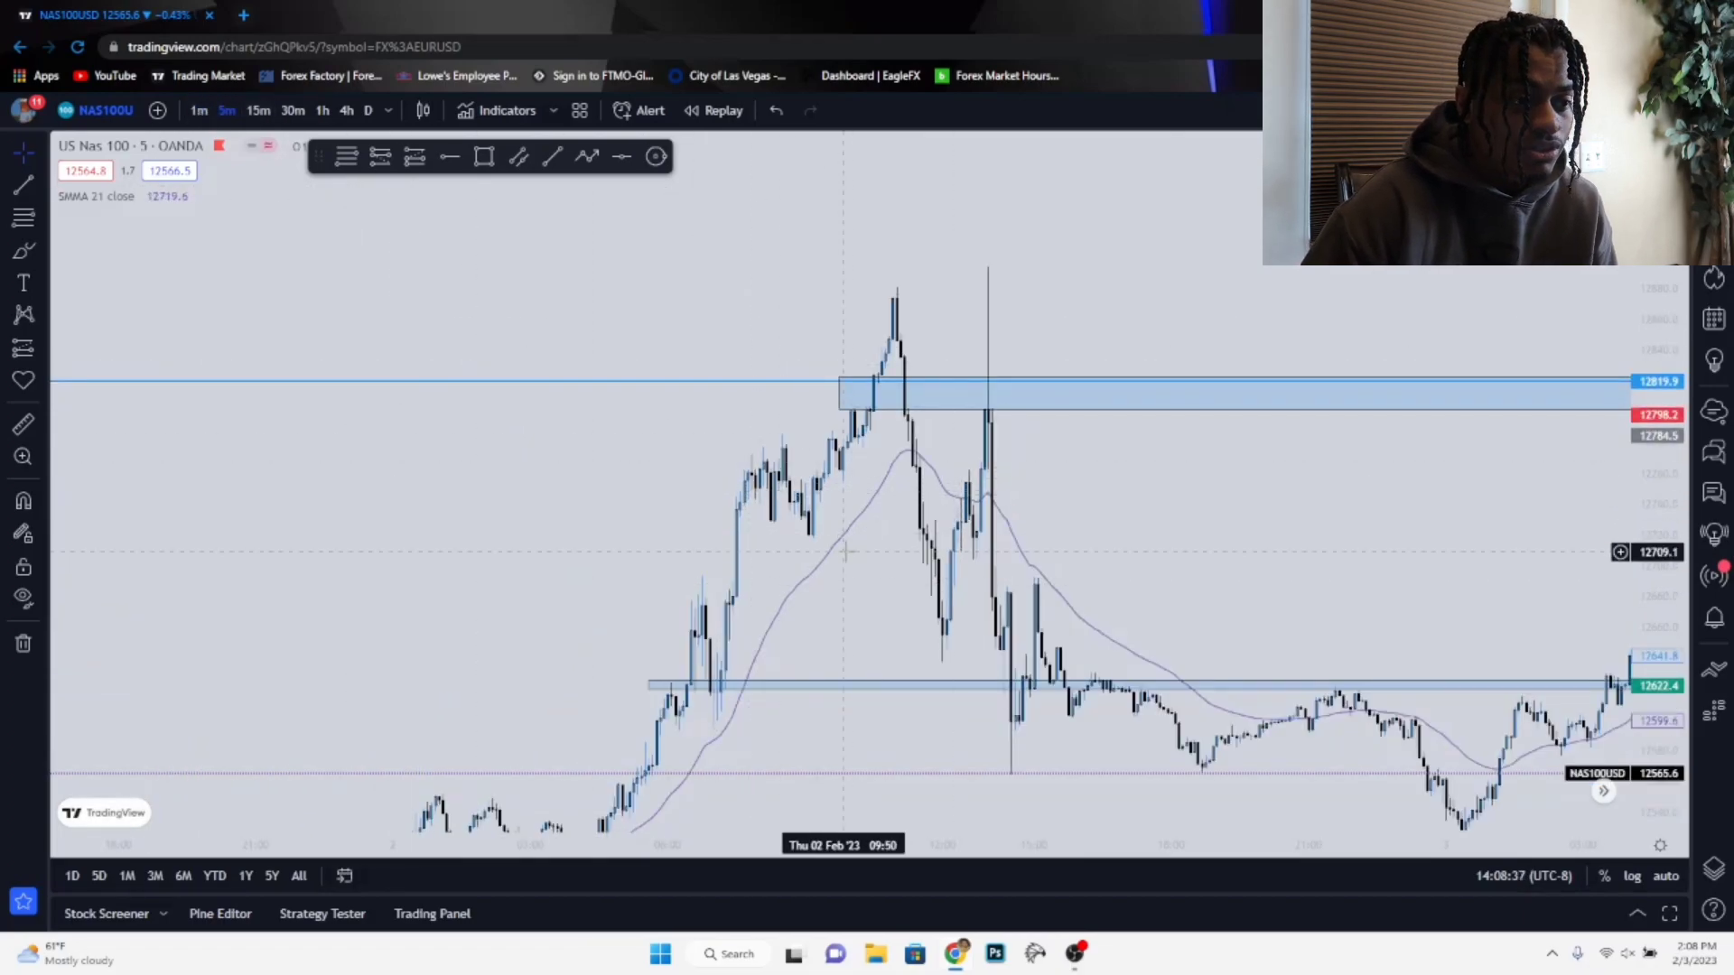
pyautogui.moveTo(1373, 460); pyautogui.dragTo(762, 573)
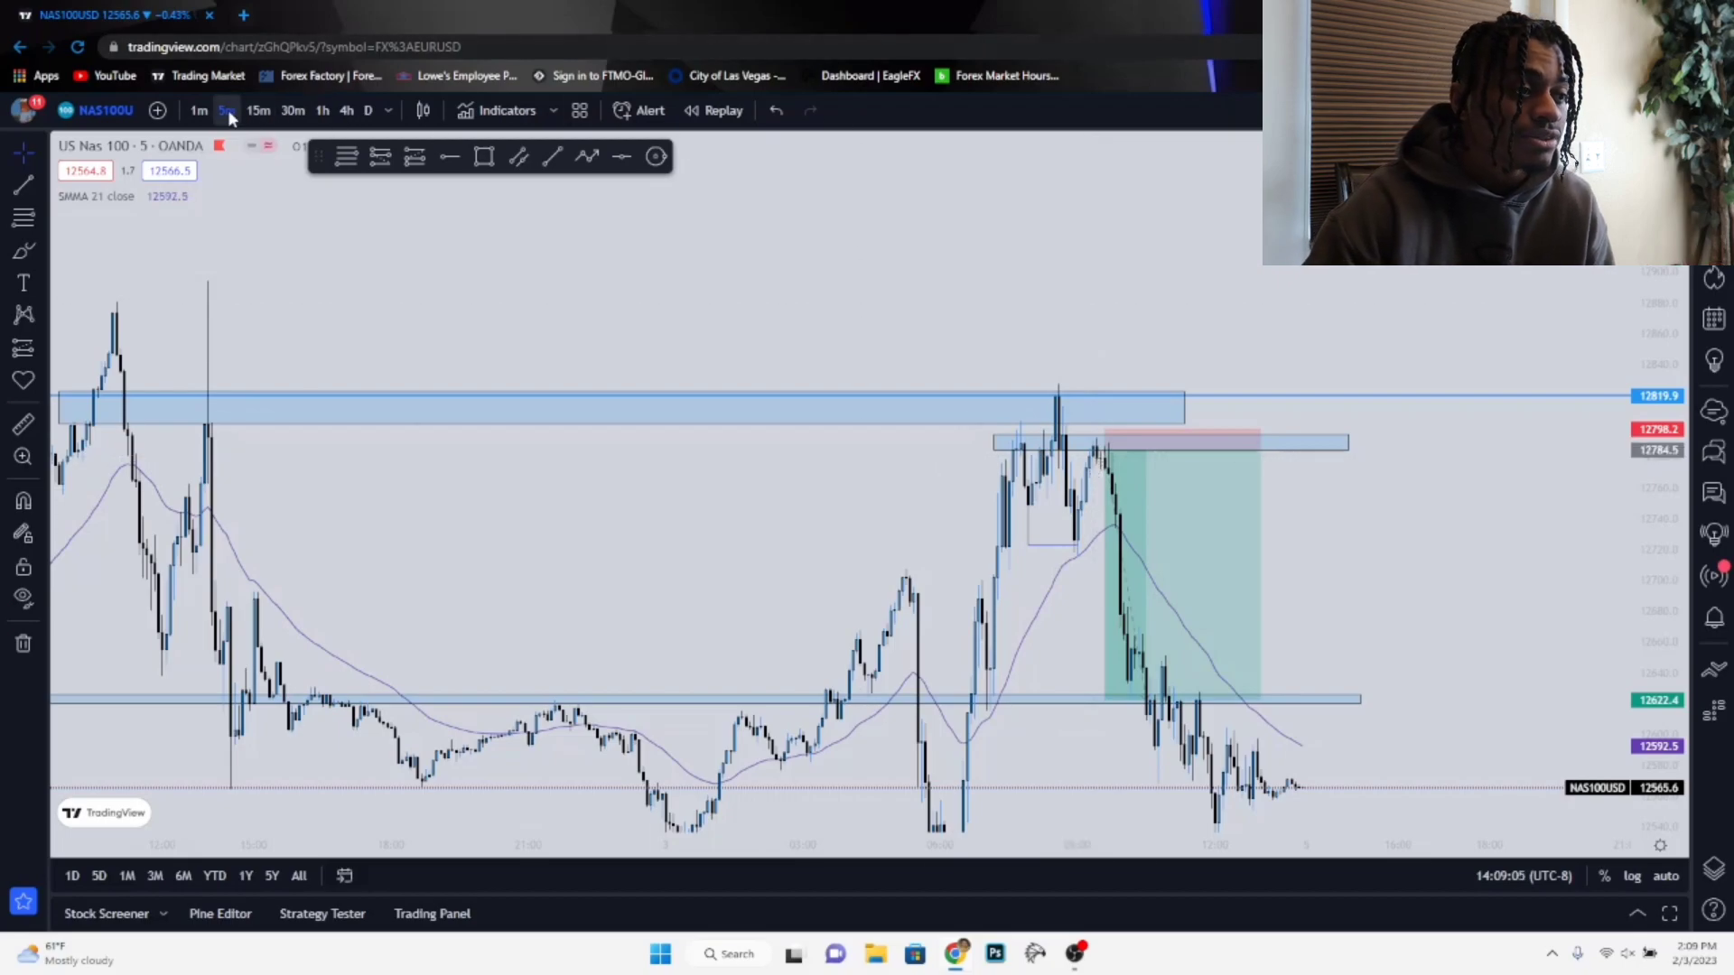
# - On the 1-minute chart, move the flat line under the lows onto the earlier lows
pyautogui.click(199, 110)
pyautogui.moveTo(151, 548)
pyautogui.mouseDown()
pyautogui.moveTo(334, 534)
pyautogui.moveTo(149, 533)
pyautogui.mouseUp()
pyautogui.hotkey('alt', 't')
pyautogui.click(377, 545)
pyautogui.click(629, 546)
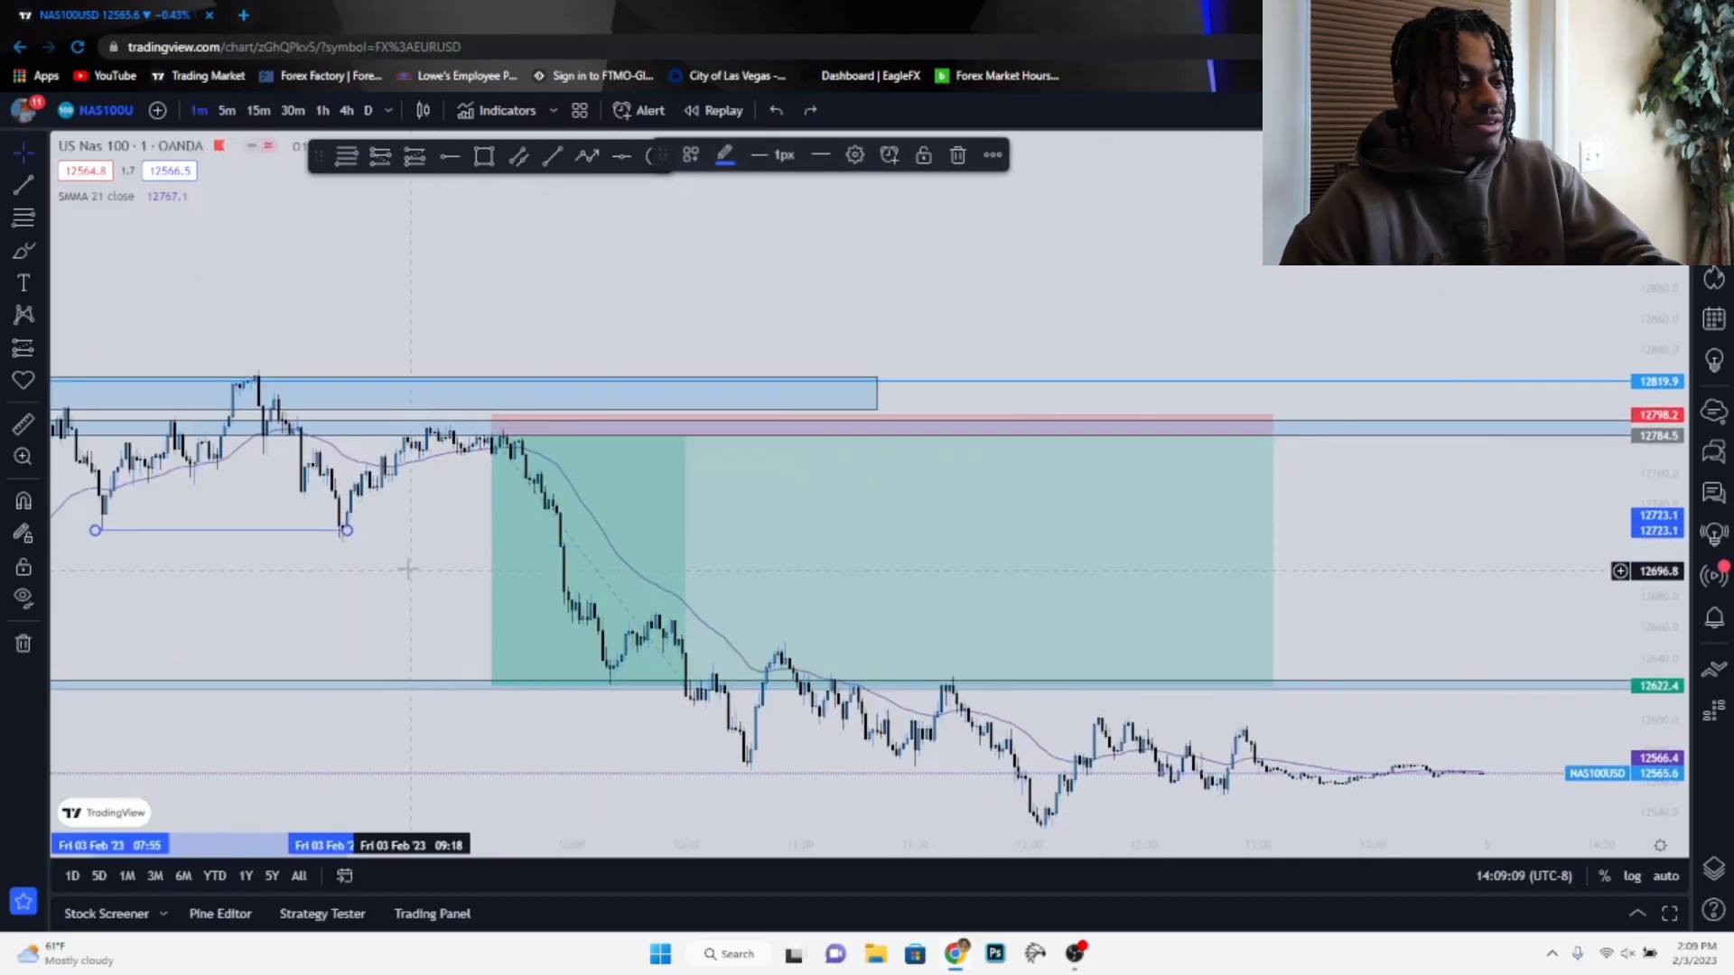
pyautogui.moveTo(365, 569); pyautogui.dragTo(650, 562)
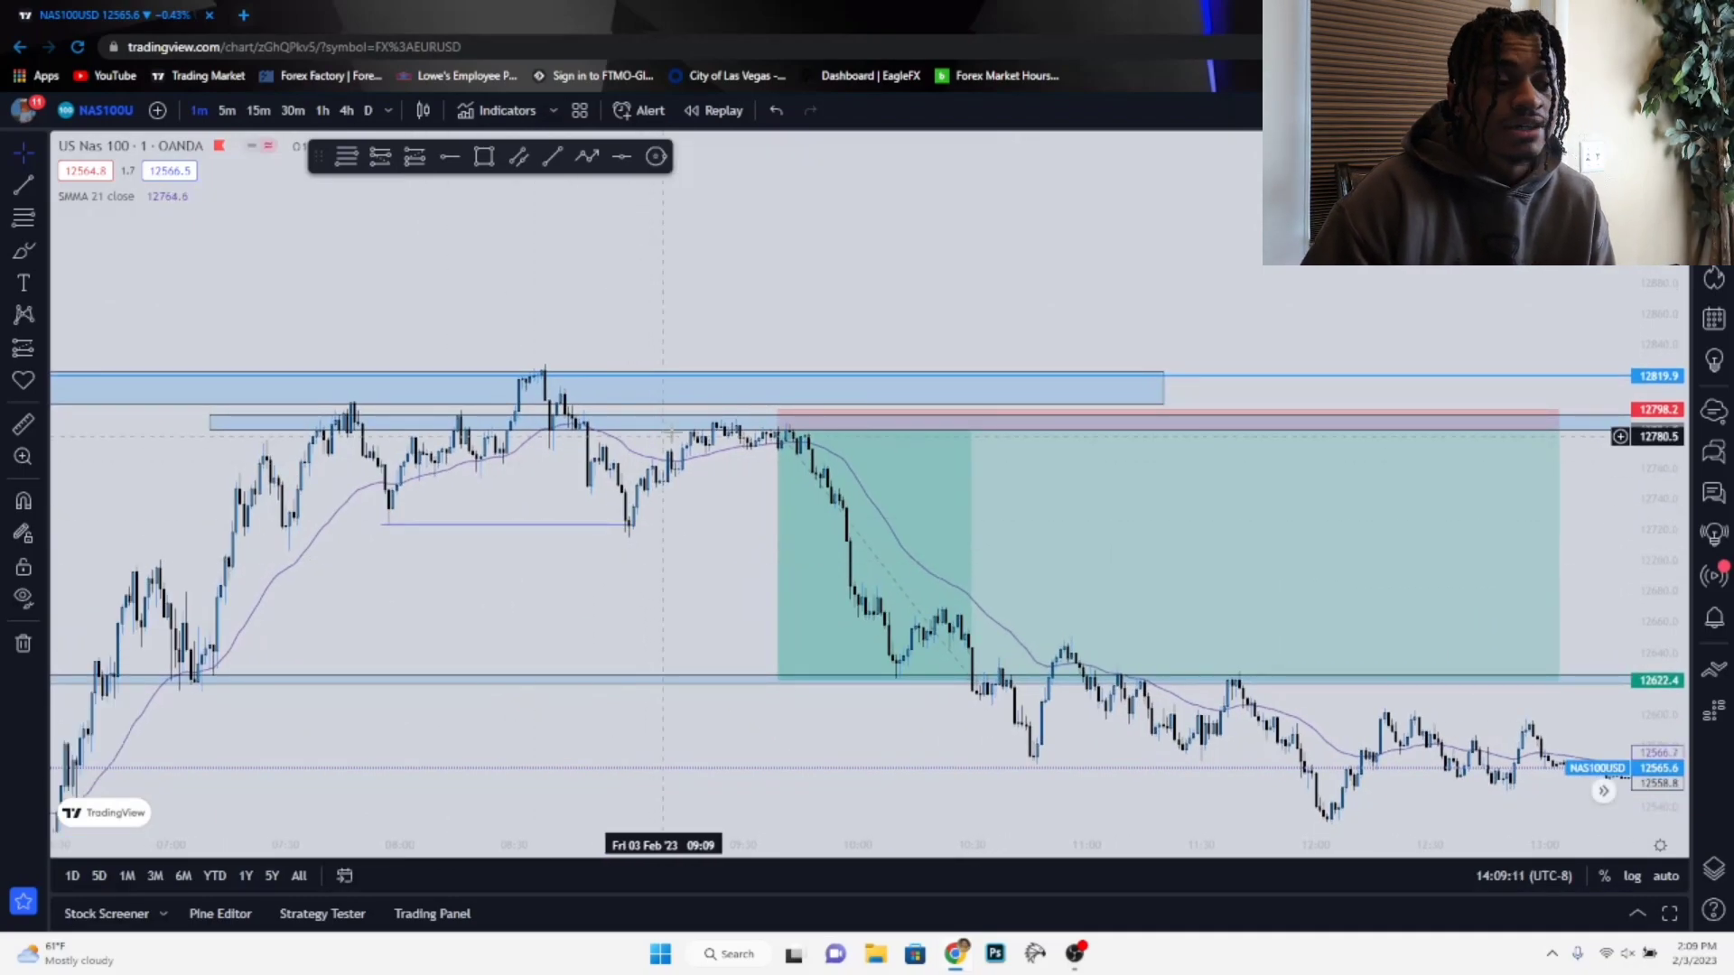
# - Delete the old thin zone and draw a new rectangle from 12784.5 to 12794.0
pyautogui.click(591, 431)
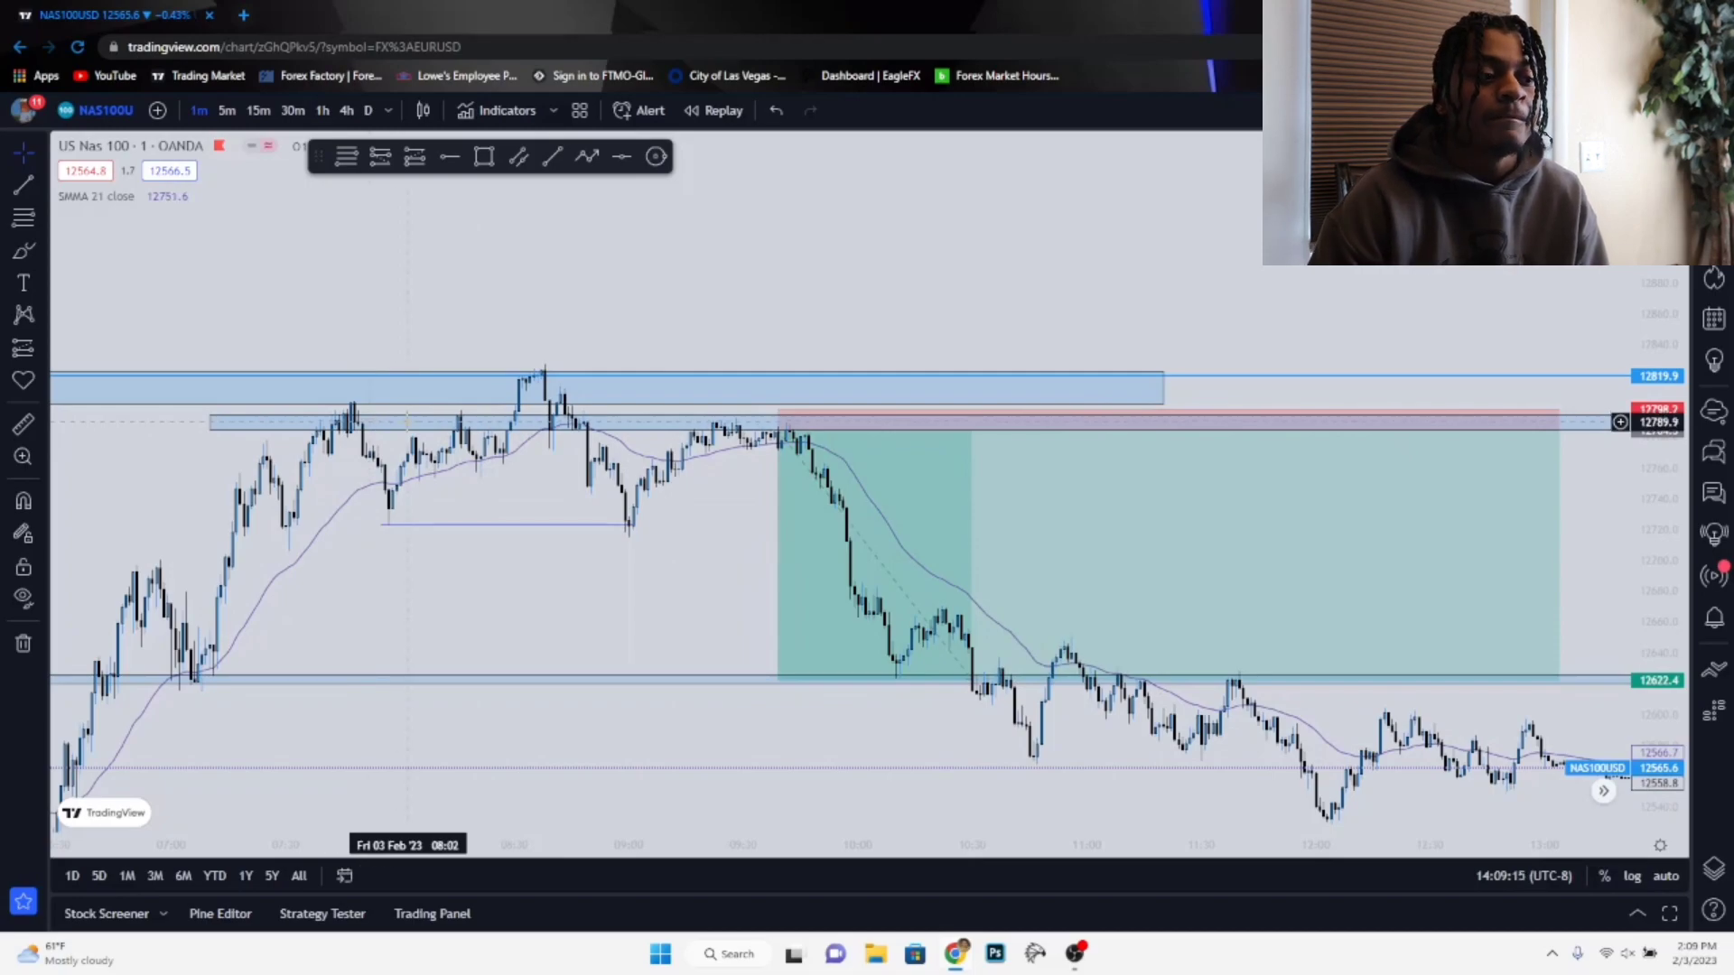
pyautogui.click(412, 434)
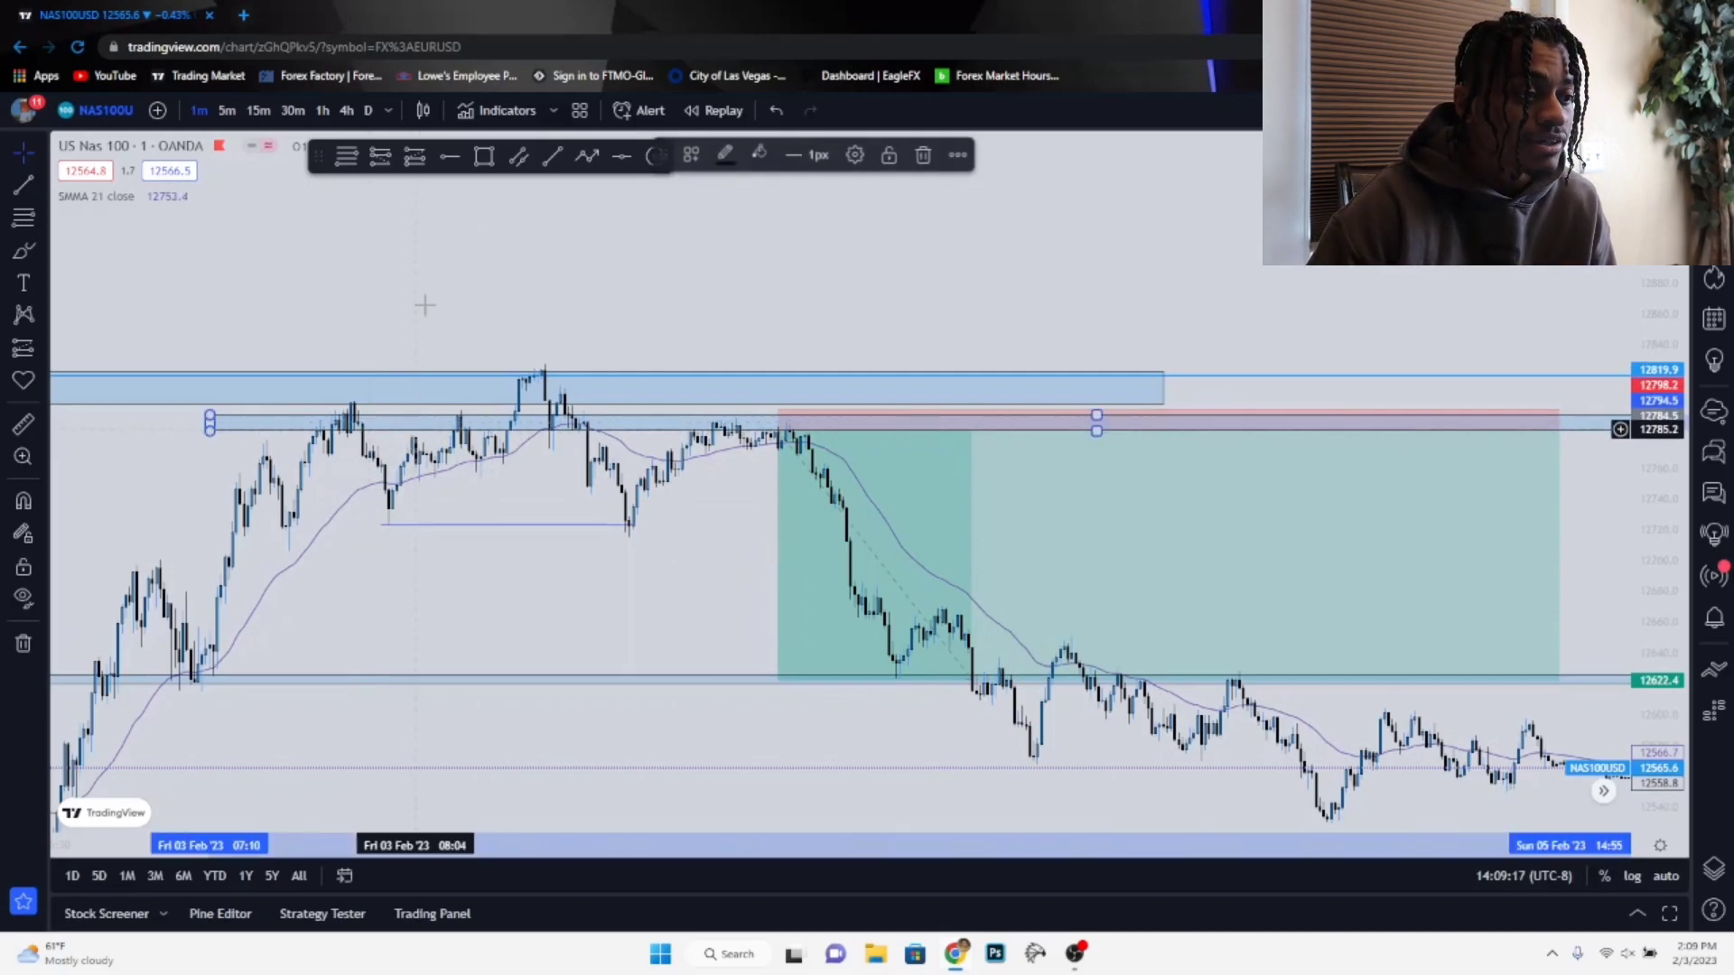
pyautogui.click(921, 156)
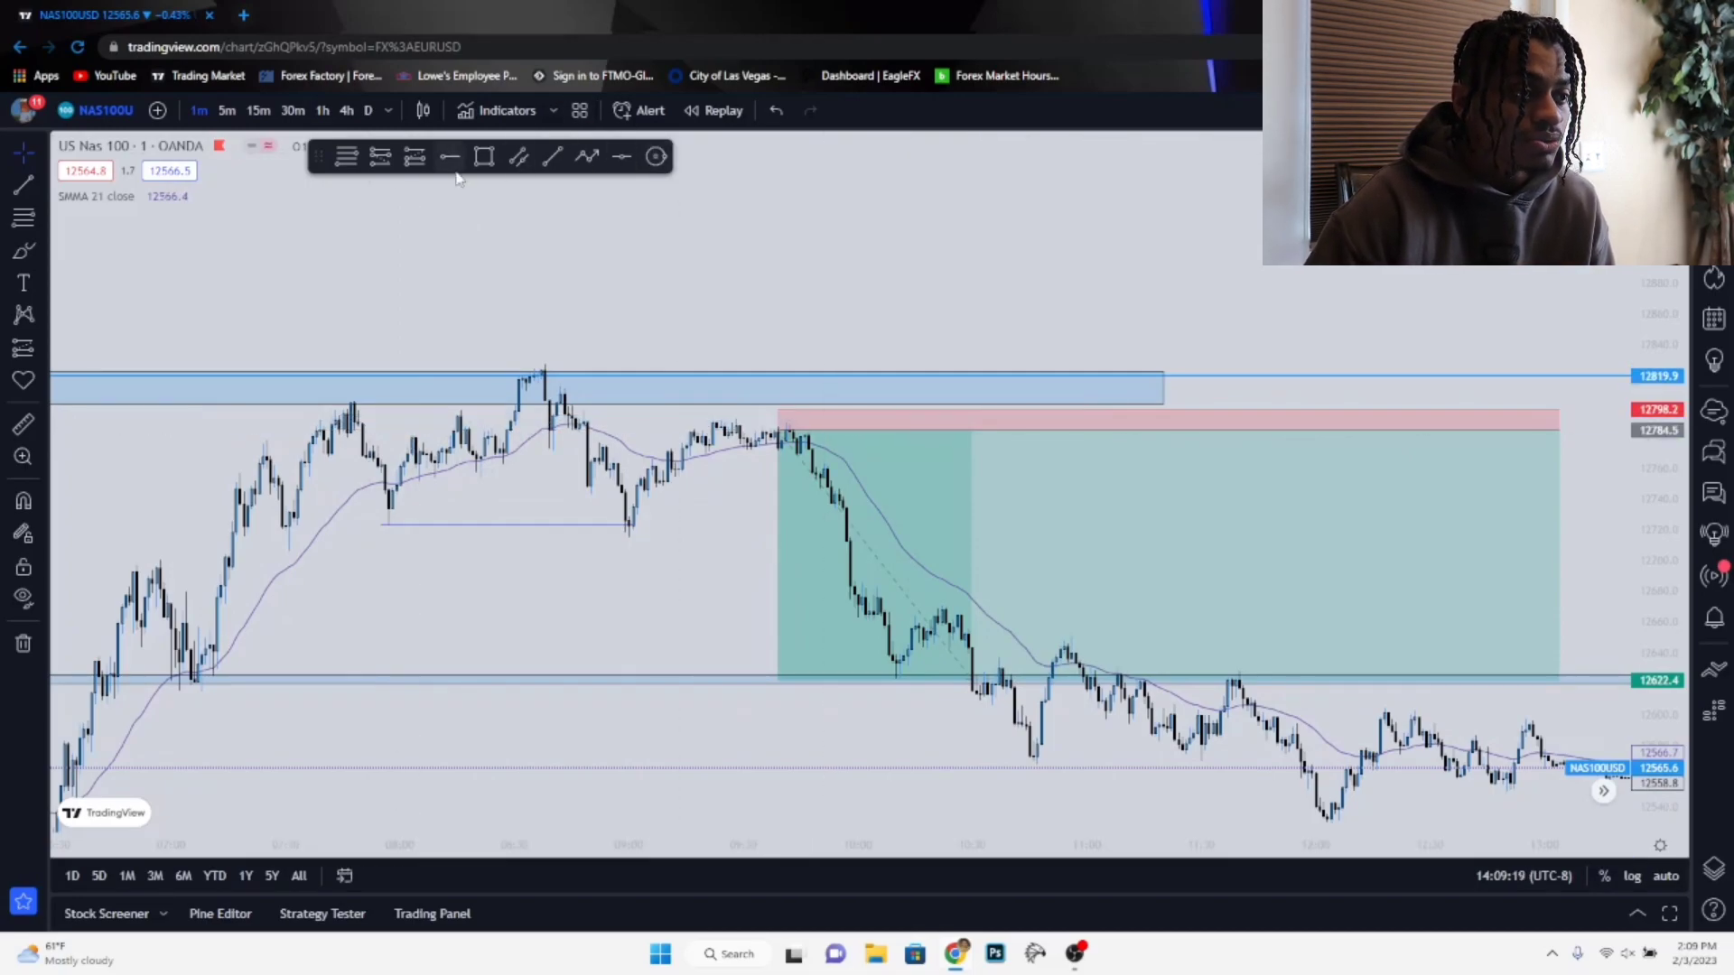
pyautogui.click(479, 158)
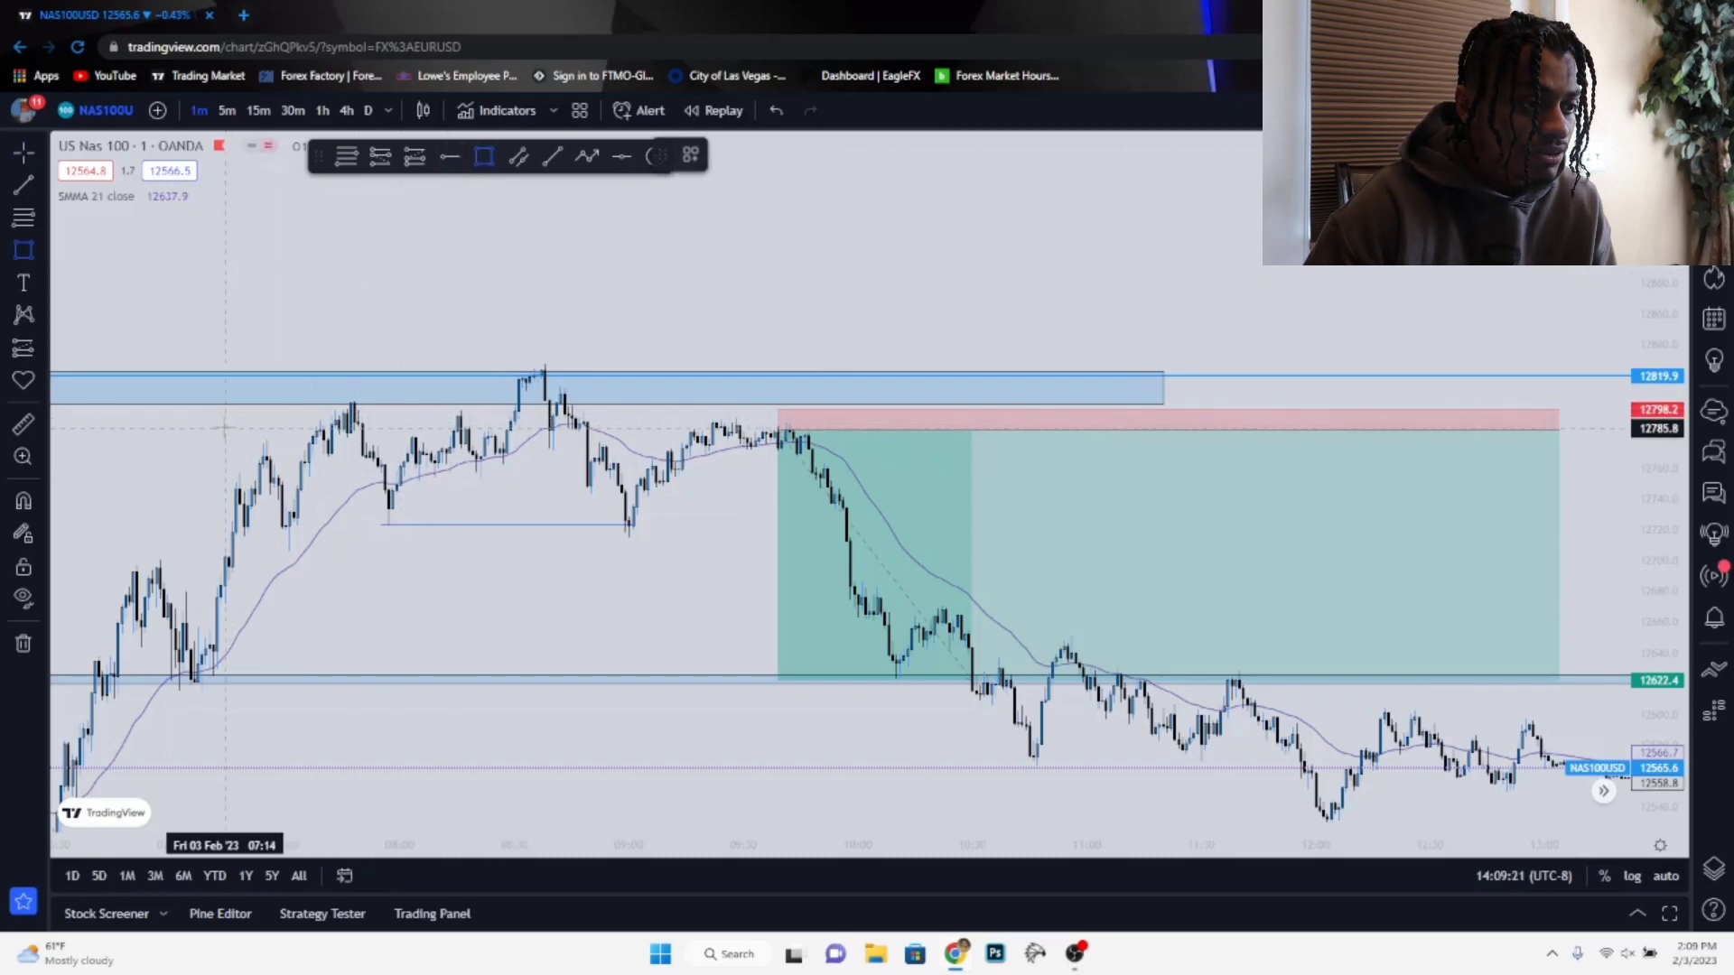
pyautogui.moveTo(225, 430); pyautogui.dragTo(1304, 418)
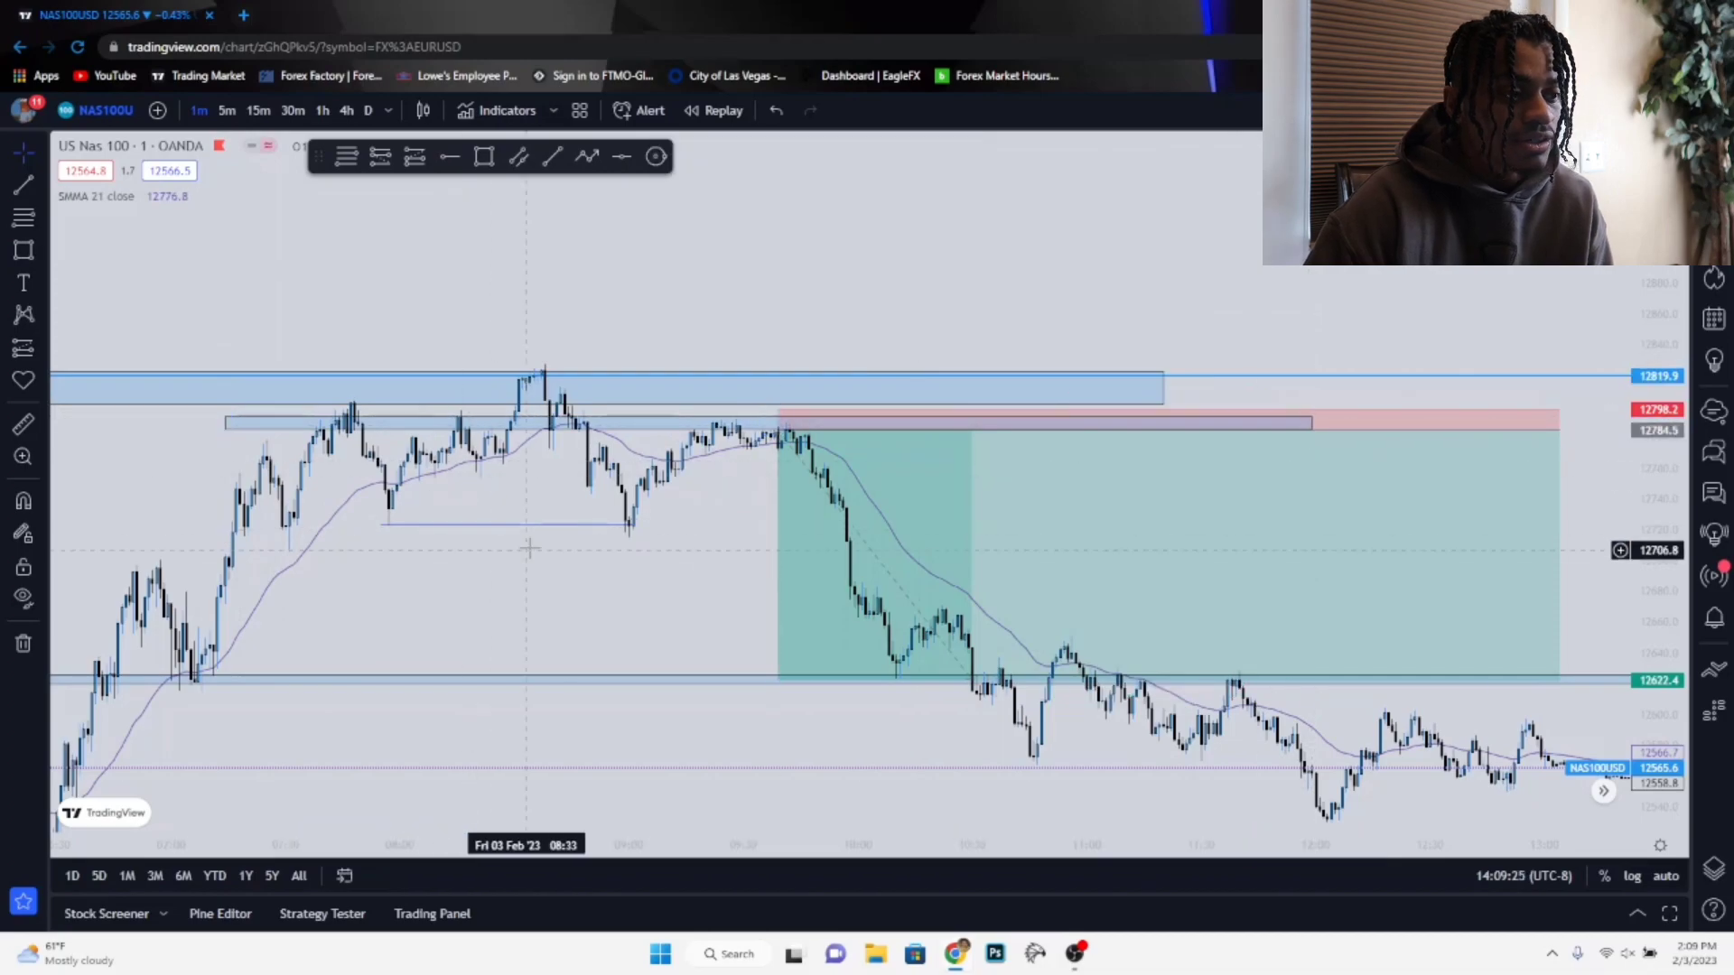
pyautogui.moveTo(743, 564); pyautogui.dragTo(817, 561)
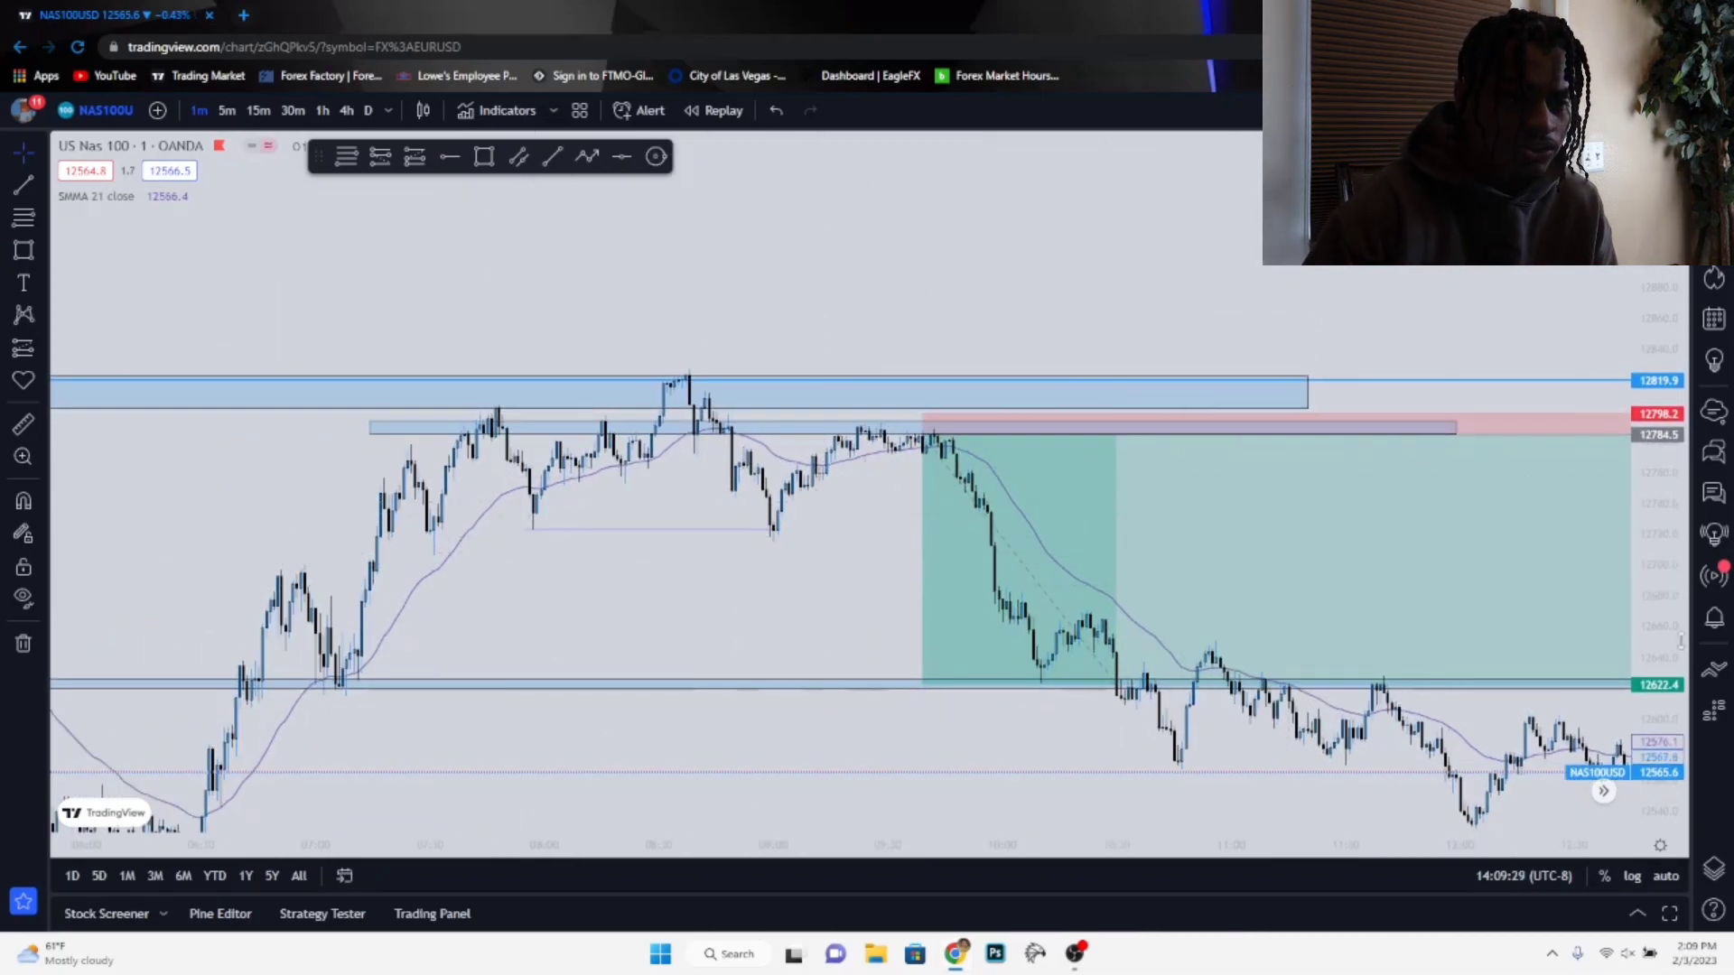
# - Zoom the 1-minute chart and recentre it on the supply zones, selecting the lower blue zone
pyautogui.scroll(3, 883, 615)
pyautogui.scroll(-2, 882, 615)
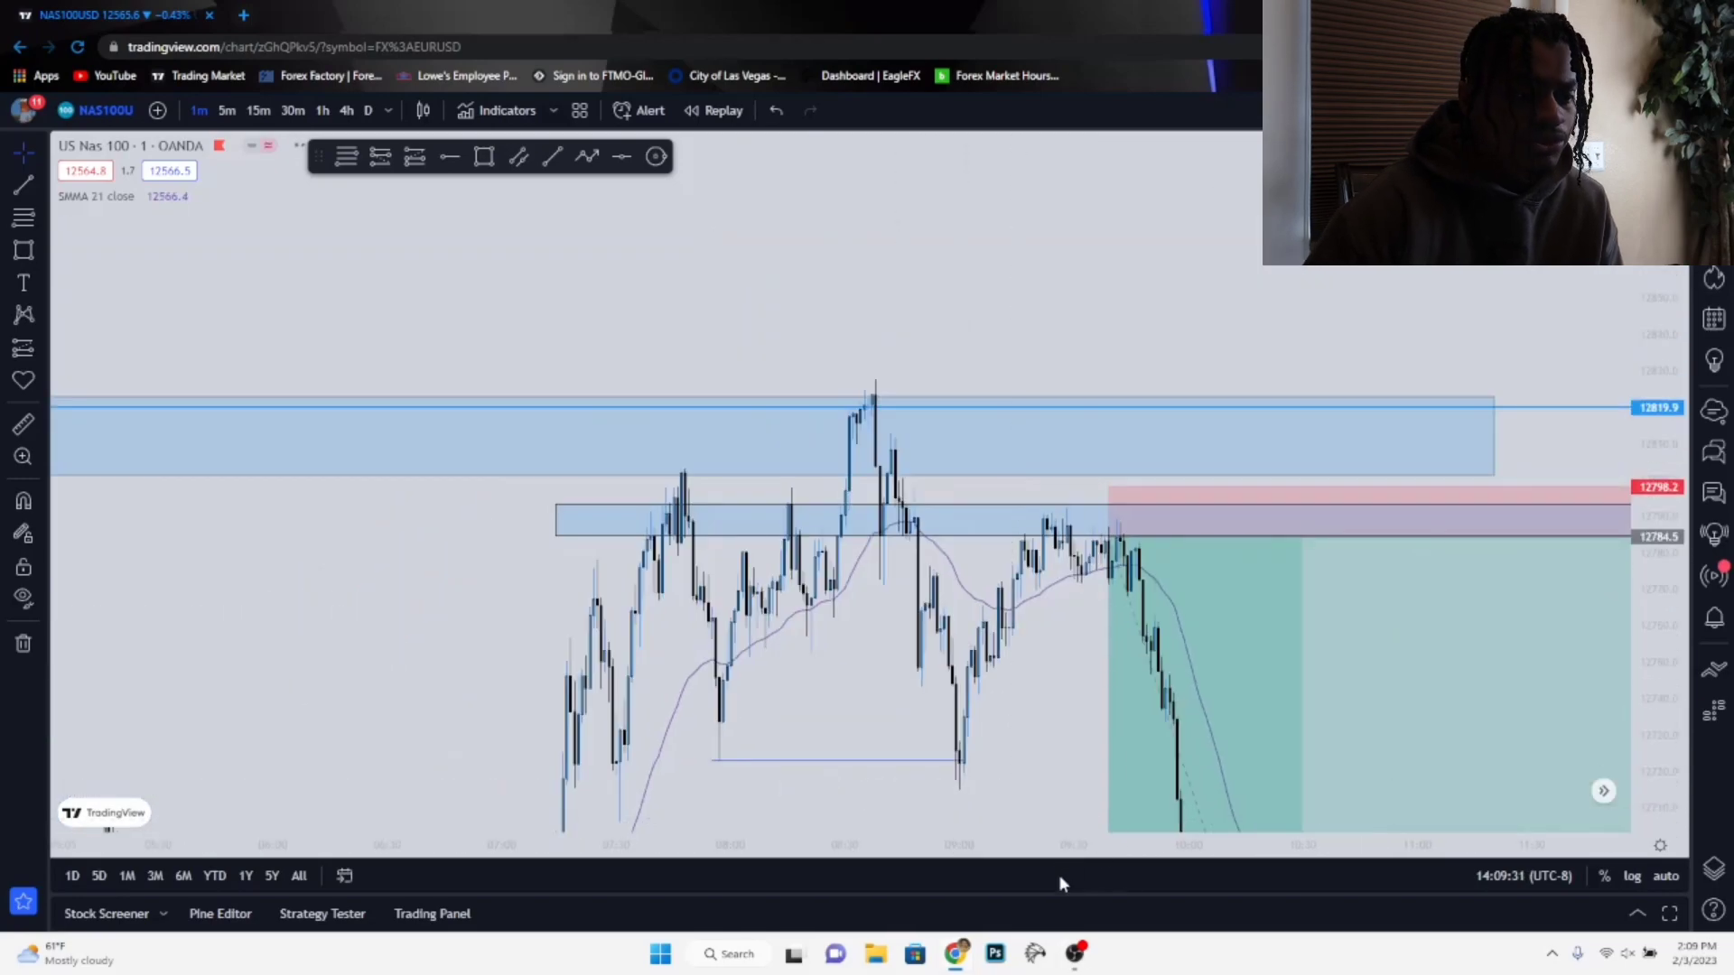
pyautogui.scroll(2, 653, 650)
pyautogui.moveTo(654, 651); pyautogui.dragTo(1146, 891)
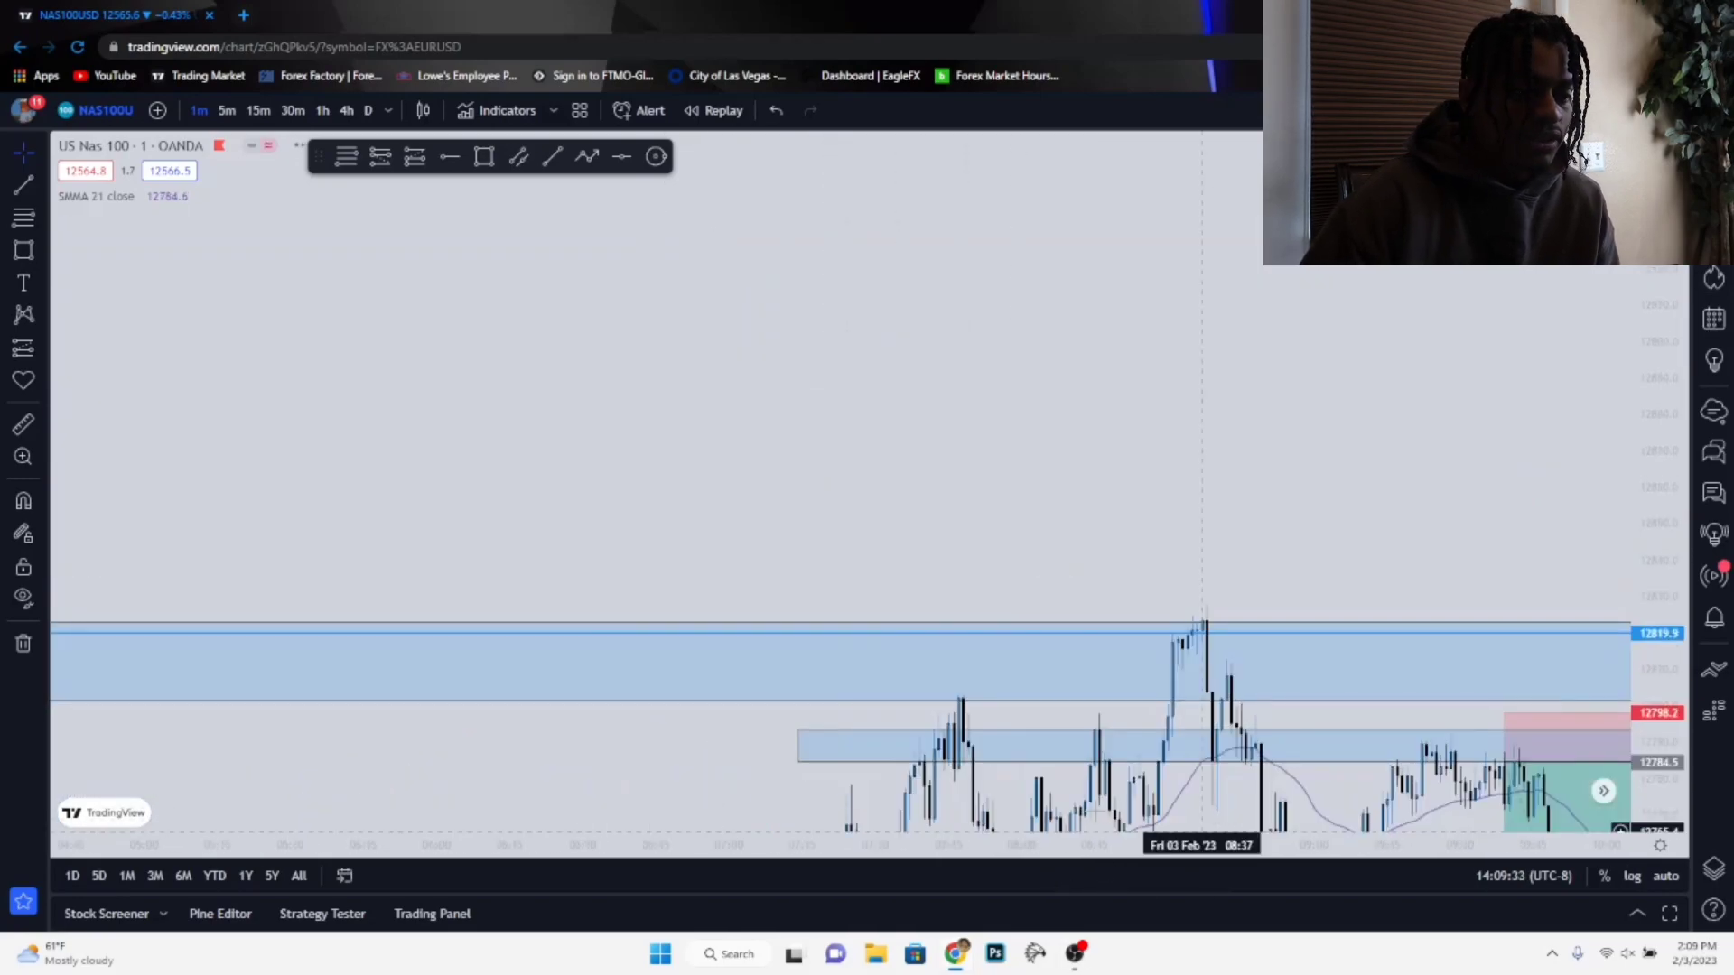
pyautogui.moveTo(1174, 817); pyautogui.dragTo(1082, 682)
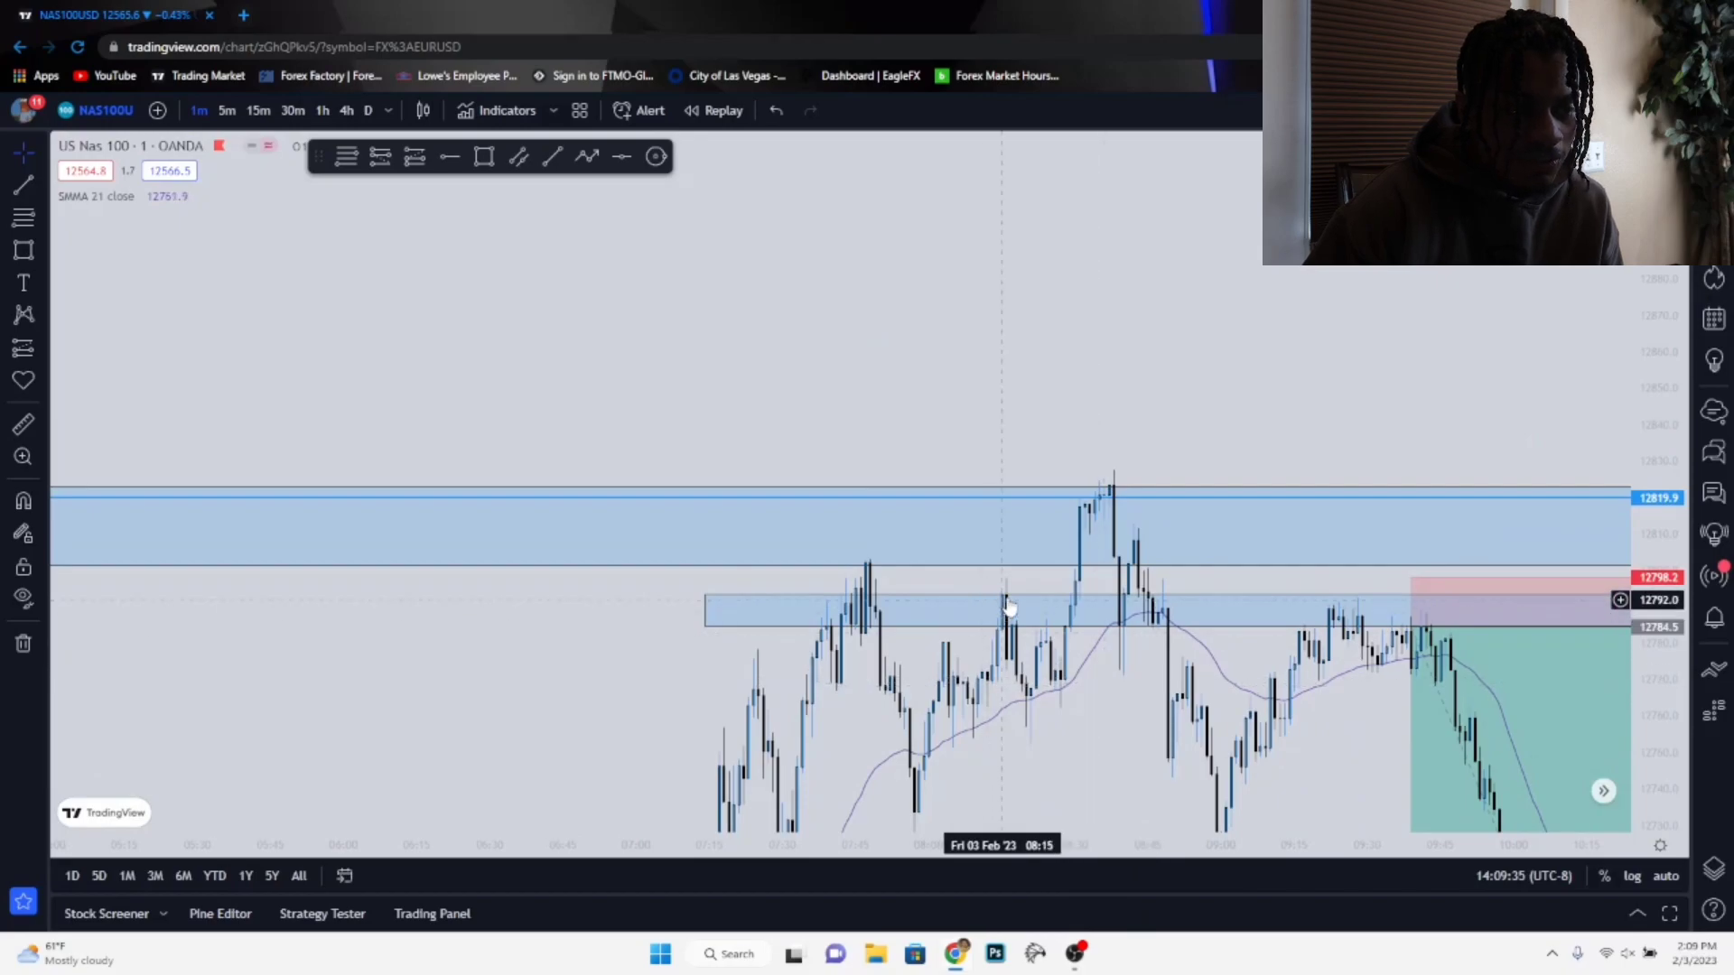
pyautogui.moveTo(1009, 607); pyautogui.dragTo(831, 581)
pyautogui.click(773, 551)
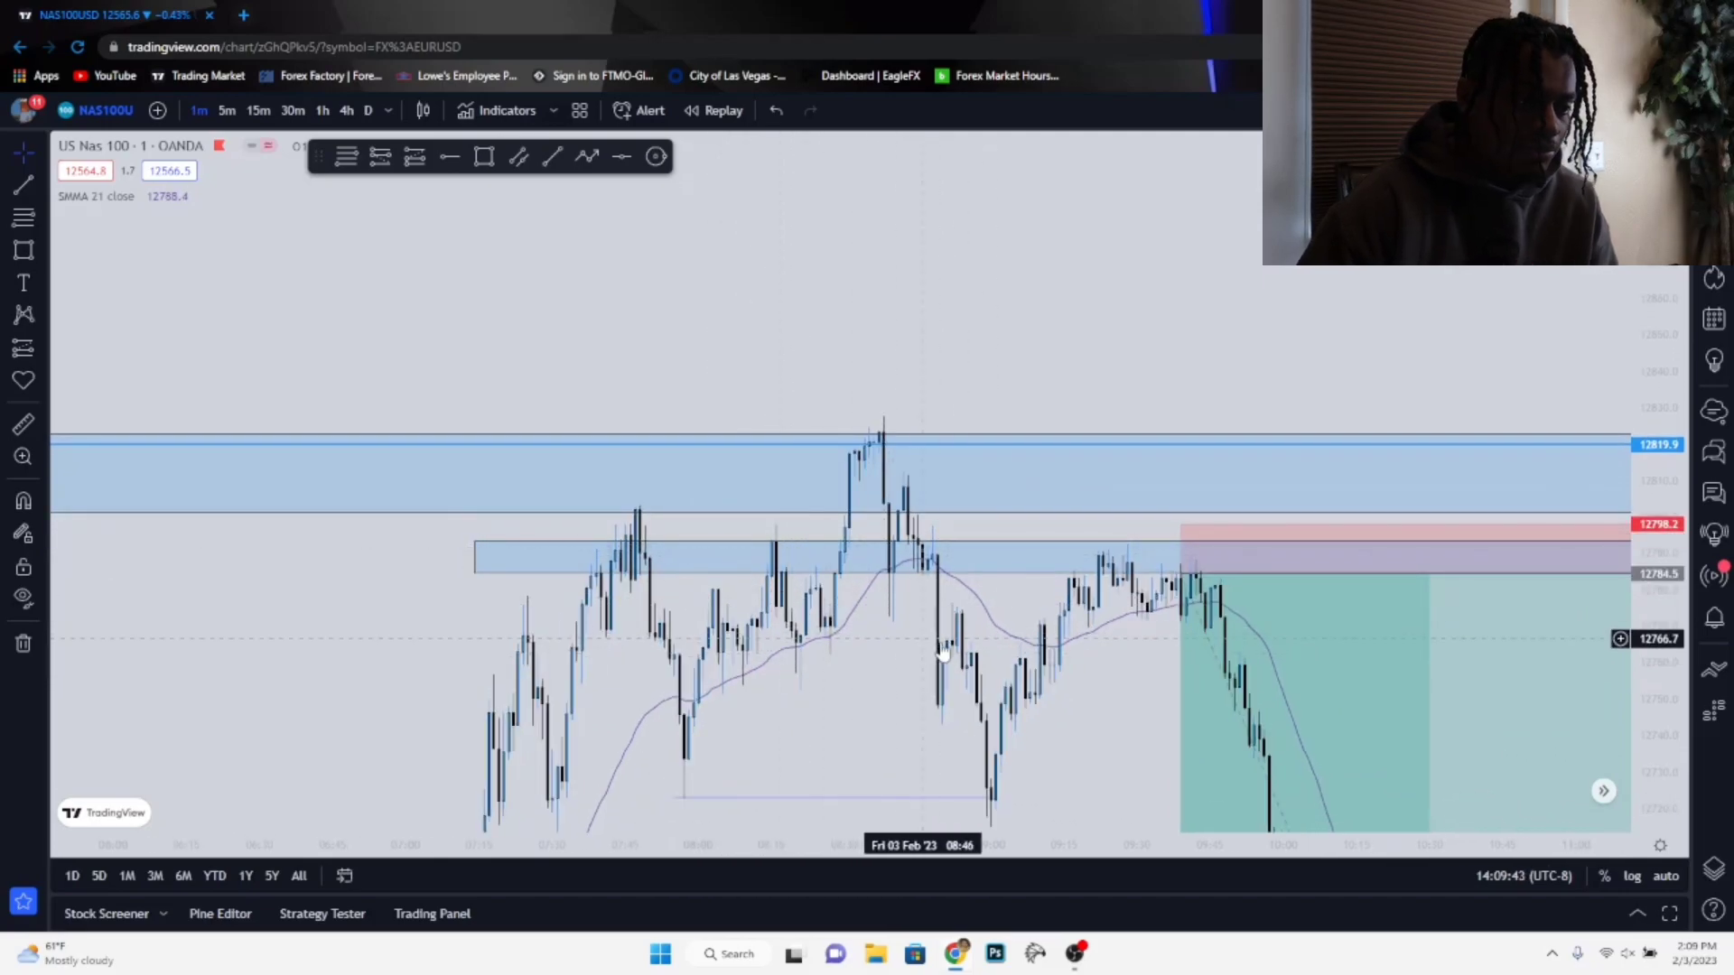
# - Pan and stretch the view onto the short trade's entry and position box
pyautogui.moveTo(944, 632); pyautogui.dragTo(806, 621)
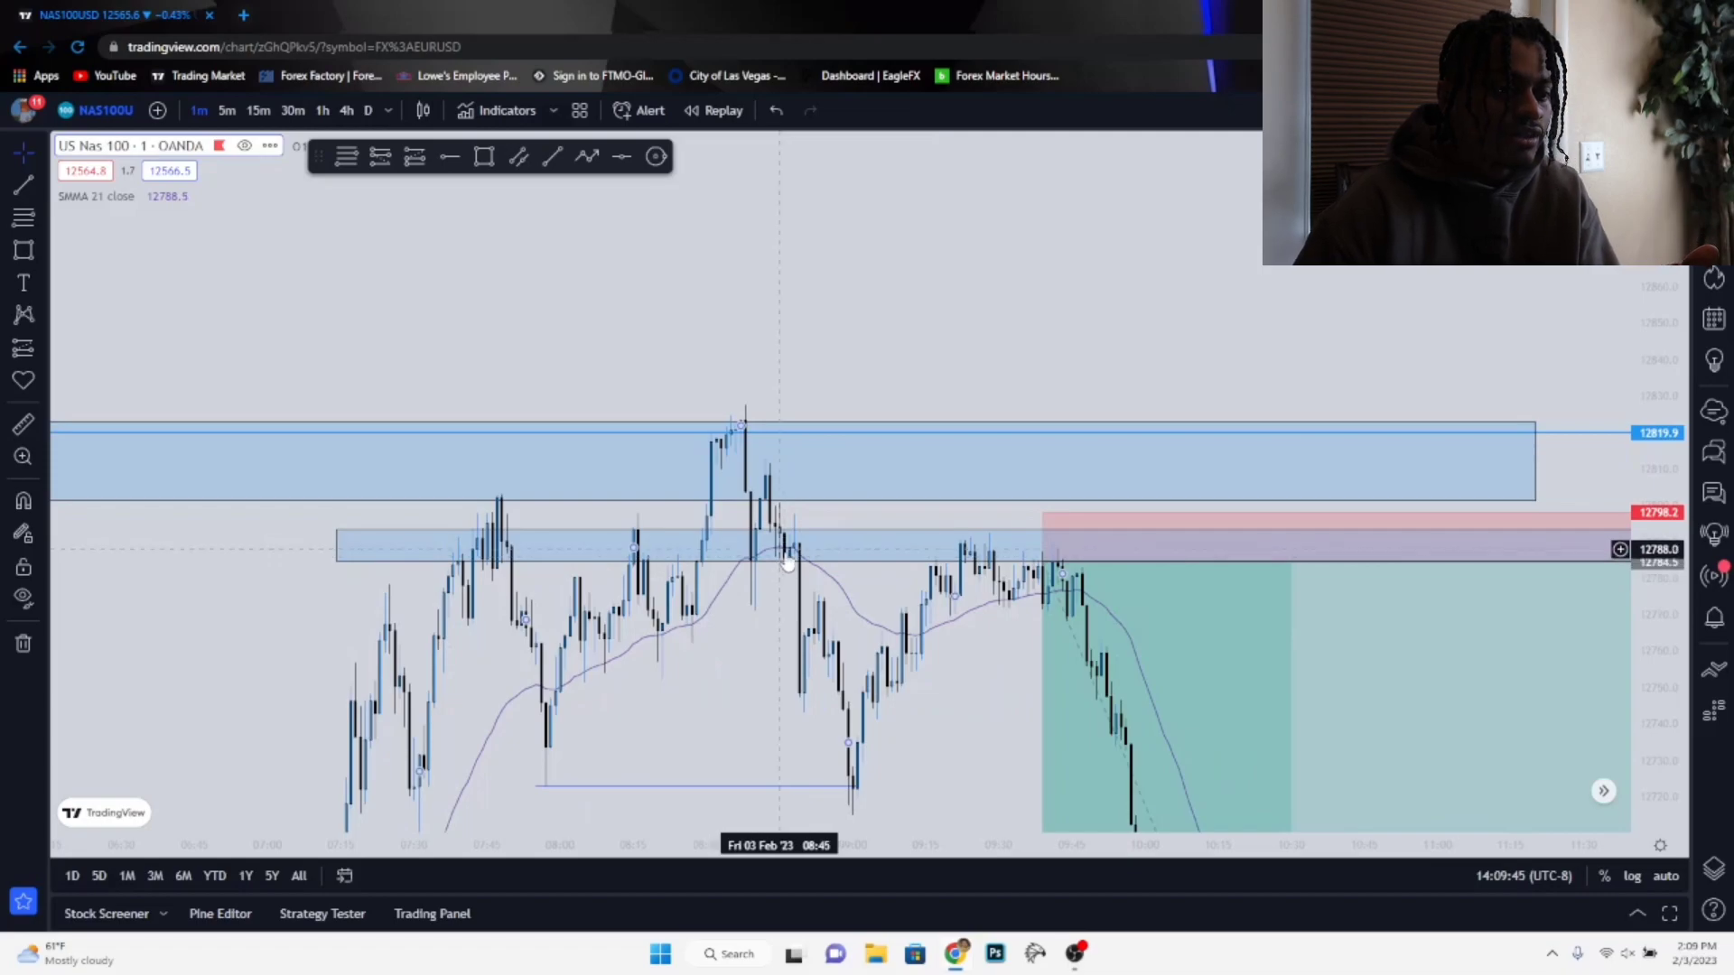
pyautogui.moveTo(982, 577); pyautogui.dragTo(748, 533)
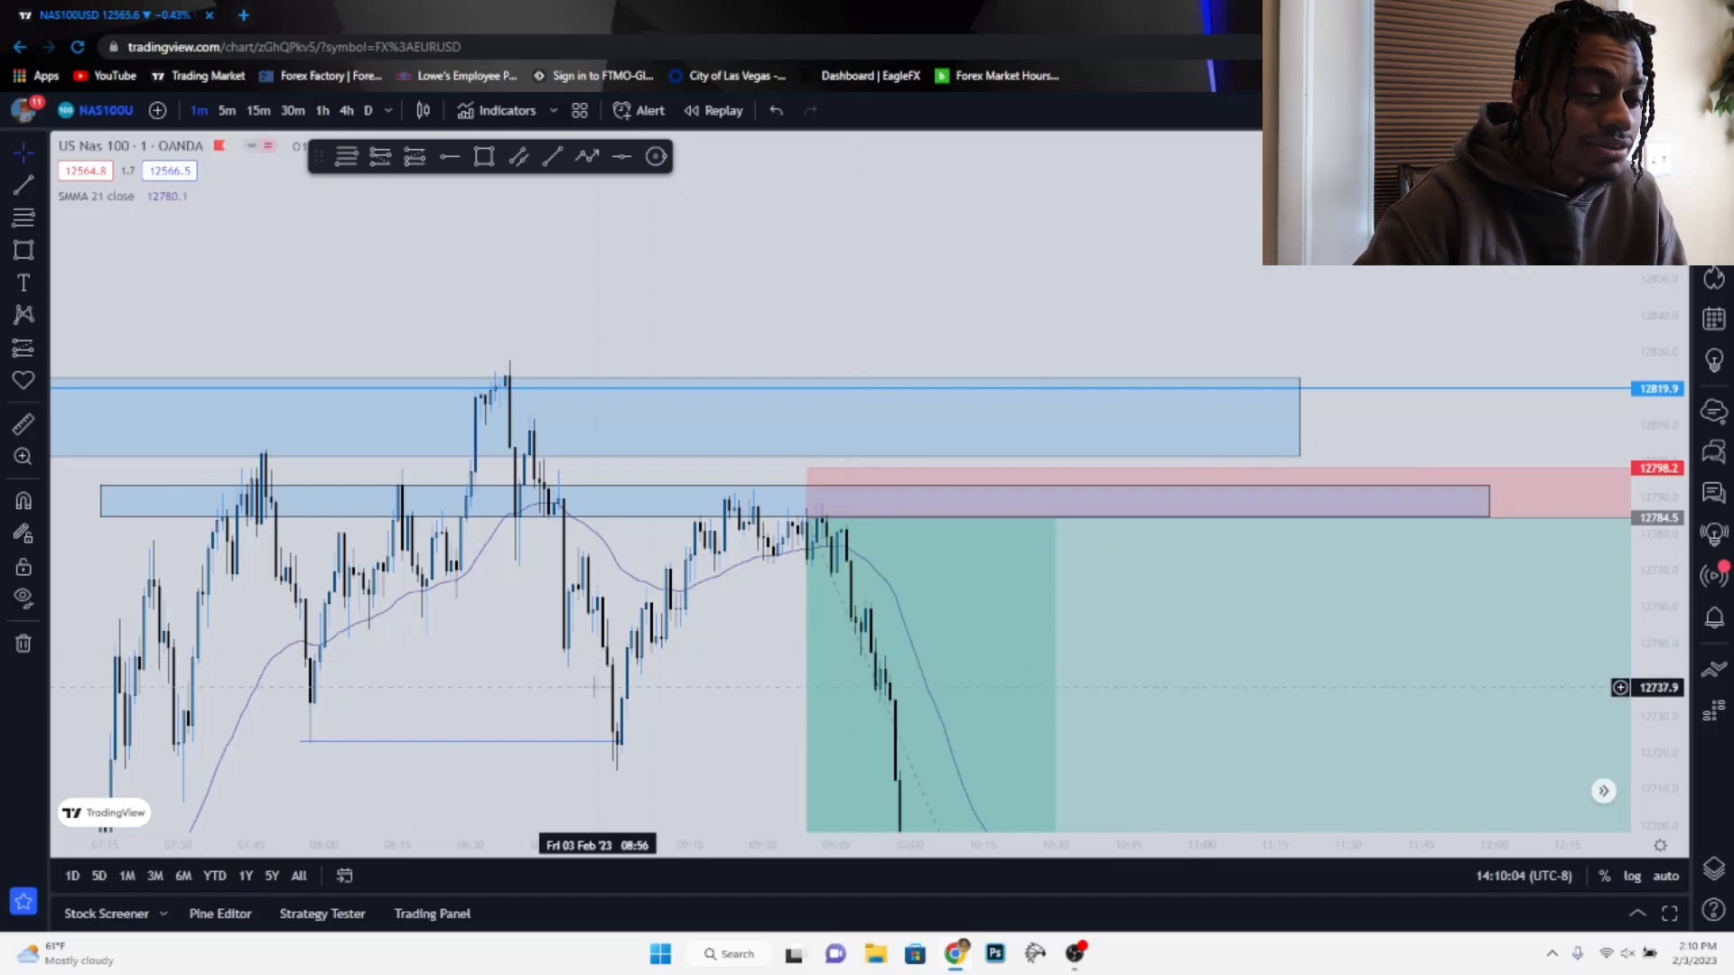
pyautogui.moveTo(727, 700); pyautogui.dragTo(622, 457)
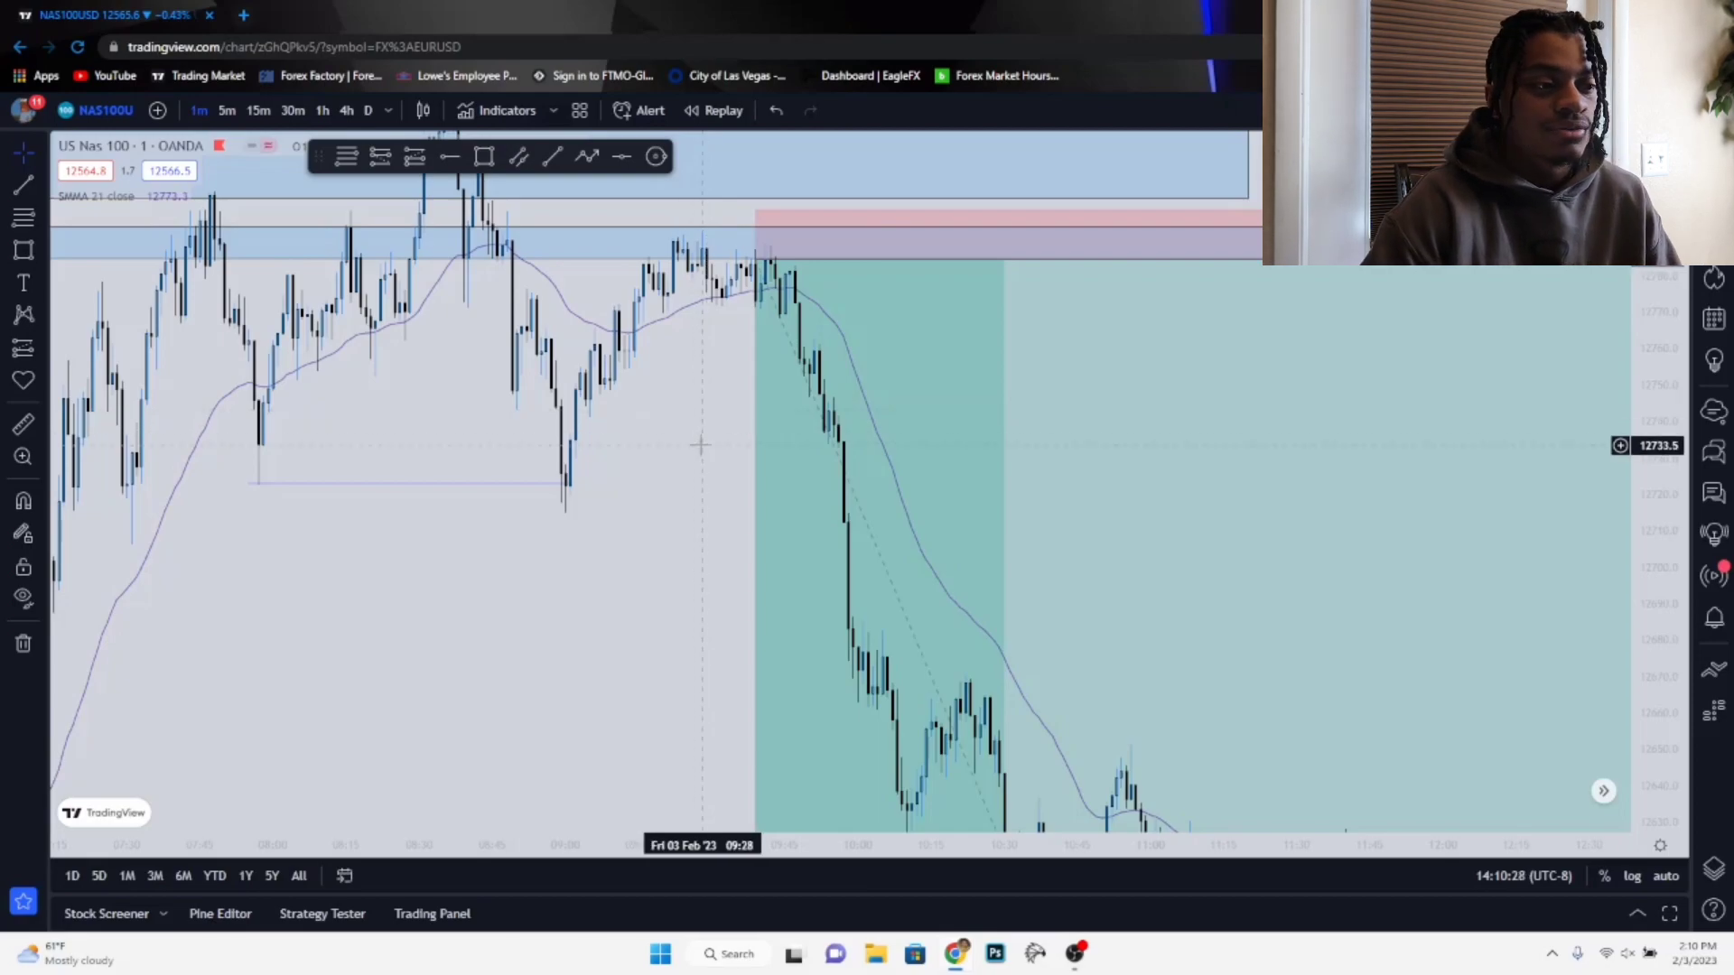
pyautogui.moveTo(614, 484); pyautogui.dragTo(327, 528)
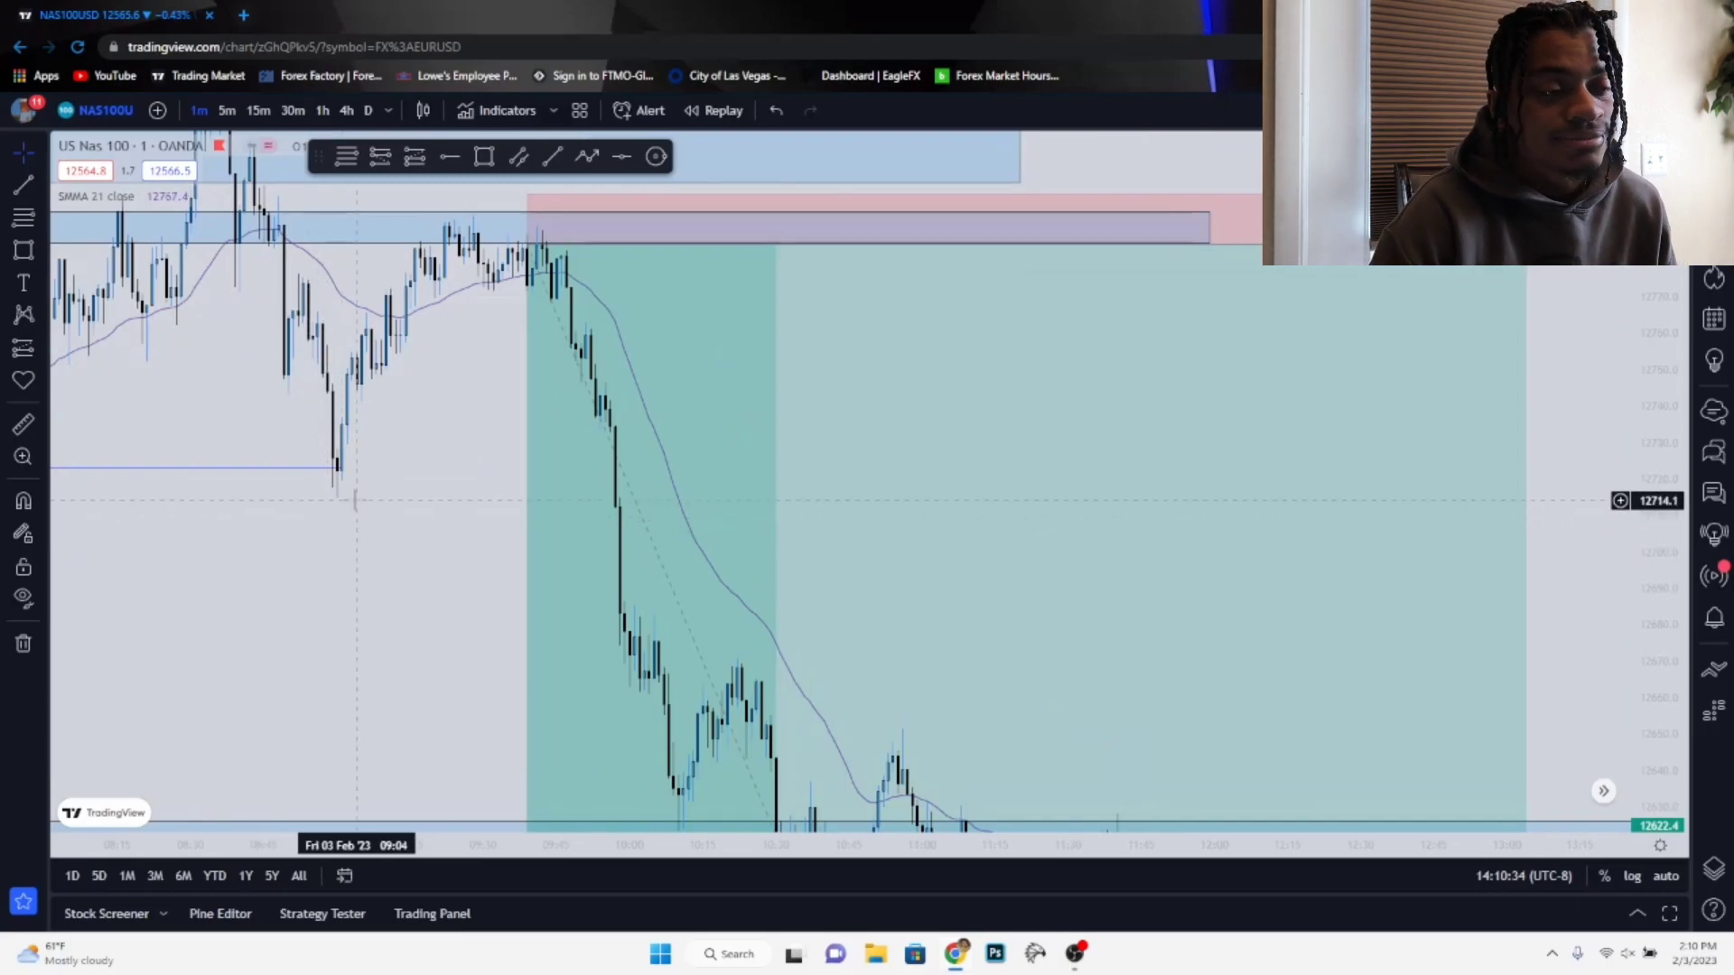
pyautogui.moveTo(355, 499); pyautogui.dragTo(401, 499)
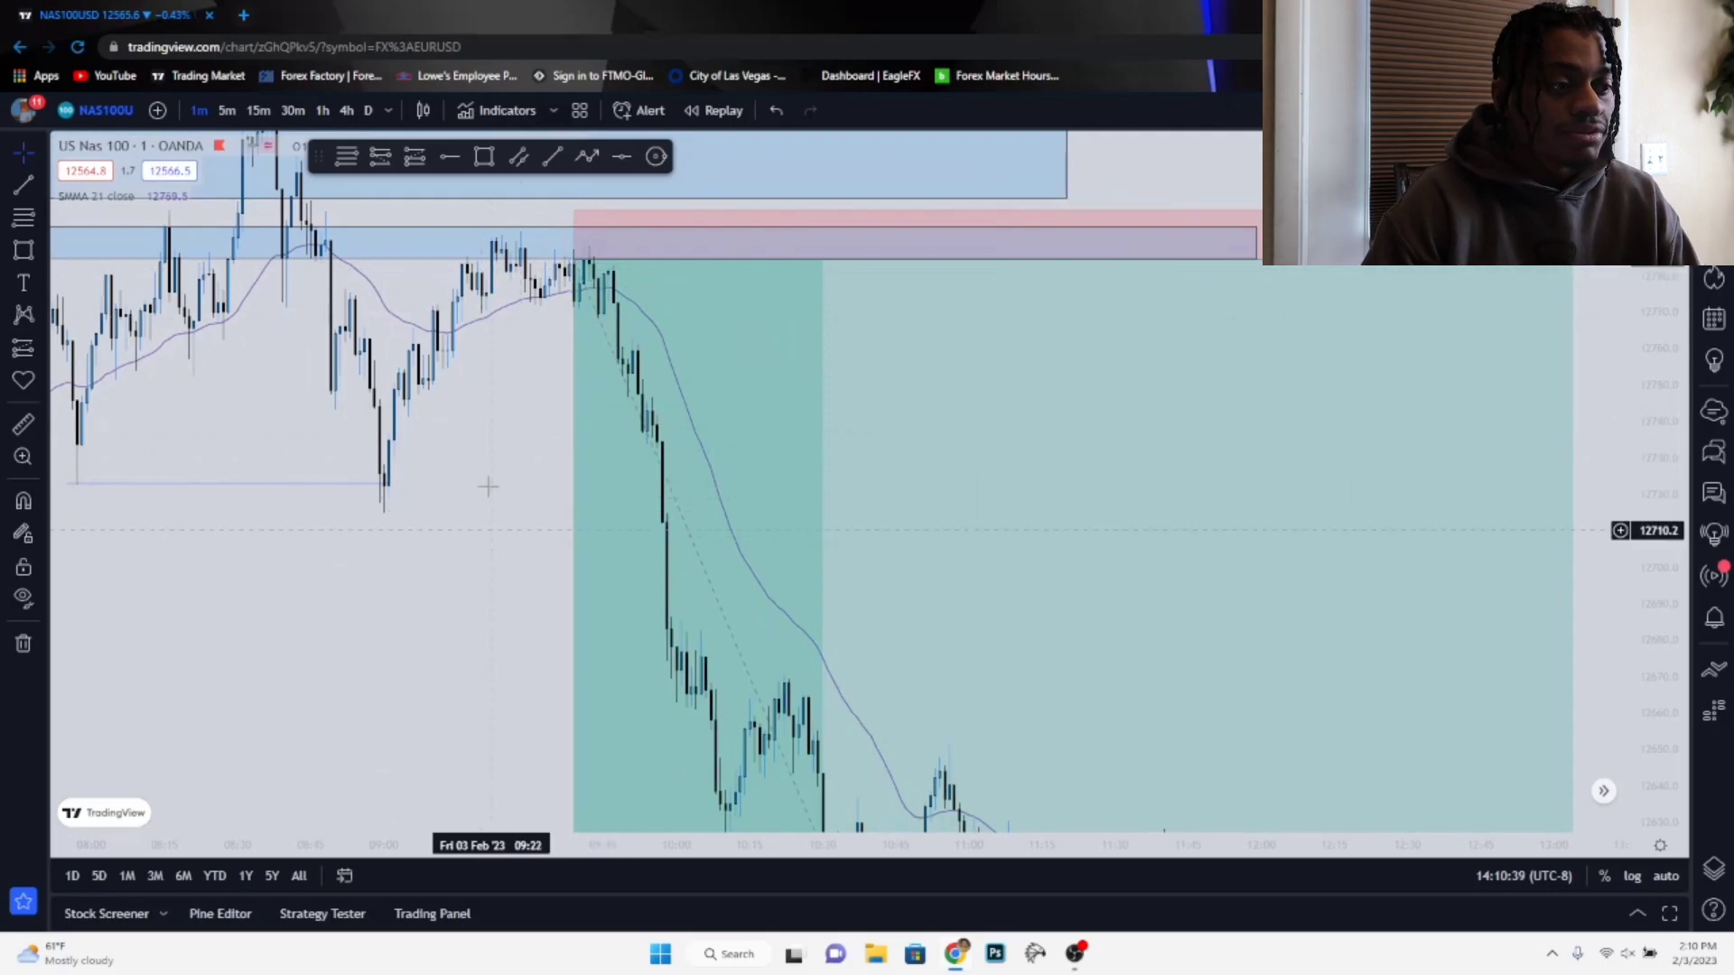
# - Show the 5-minute trade reaching its 12622.4 target, then start bar replay from 09:00
pyautogui.moveTo(484, 506); pyautogui.dragTo(331, 197)
pyautogui.click(228, 112)
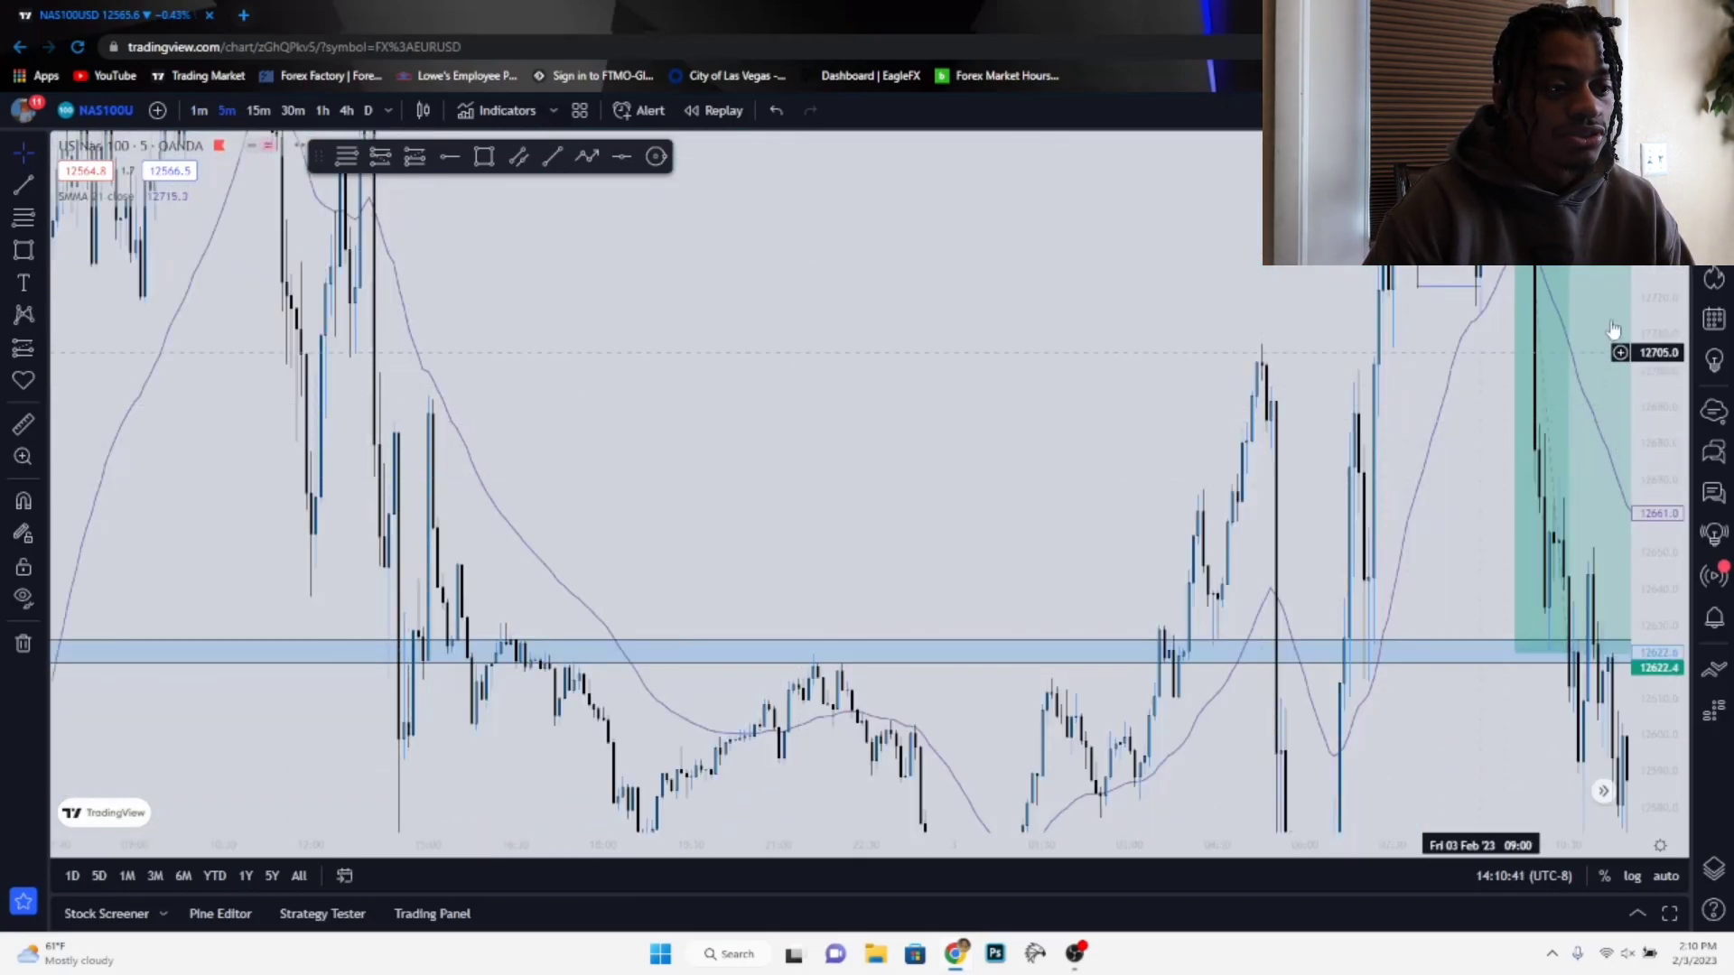
pyautogui.moveTo(1495, 695); pyautogui.dragTo(1035, 600)
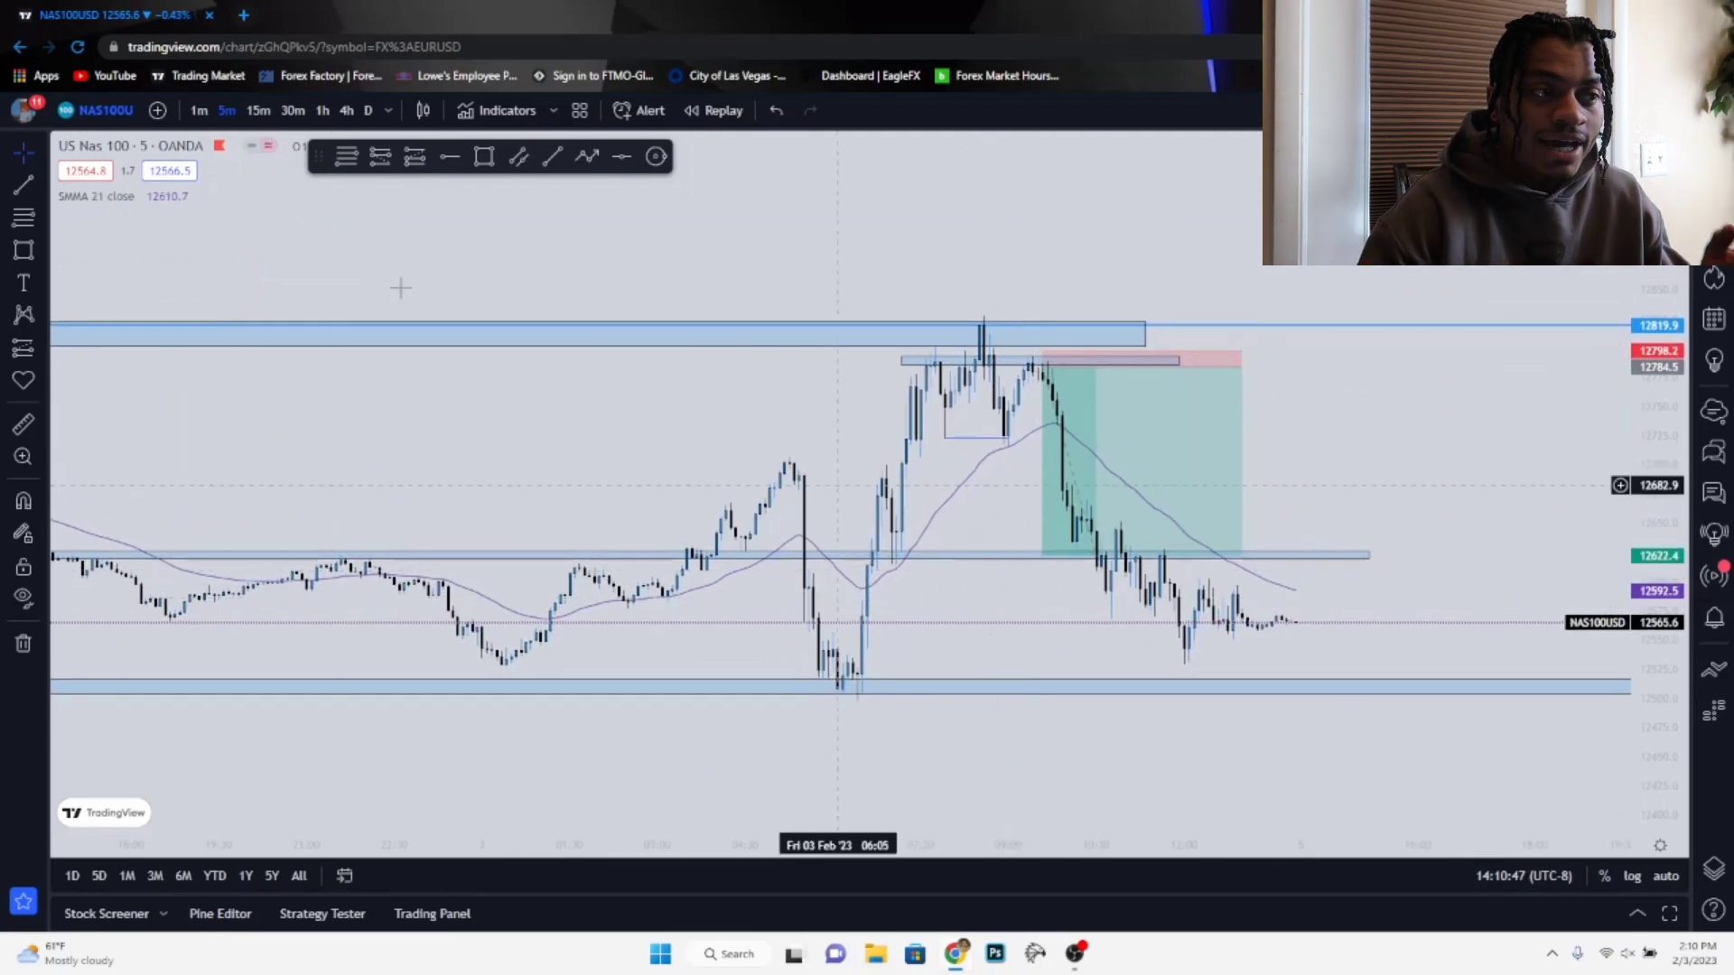
pyautogui.click(729, 110)
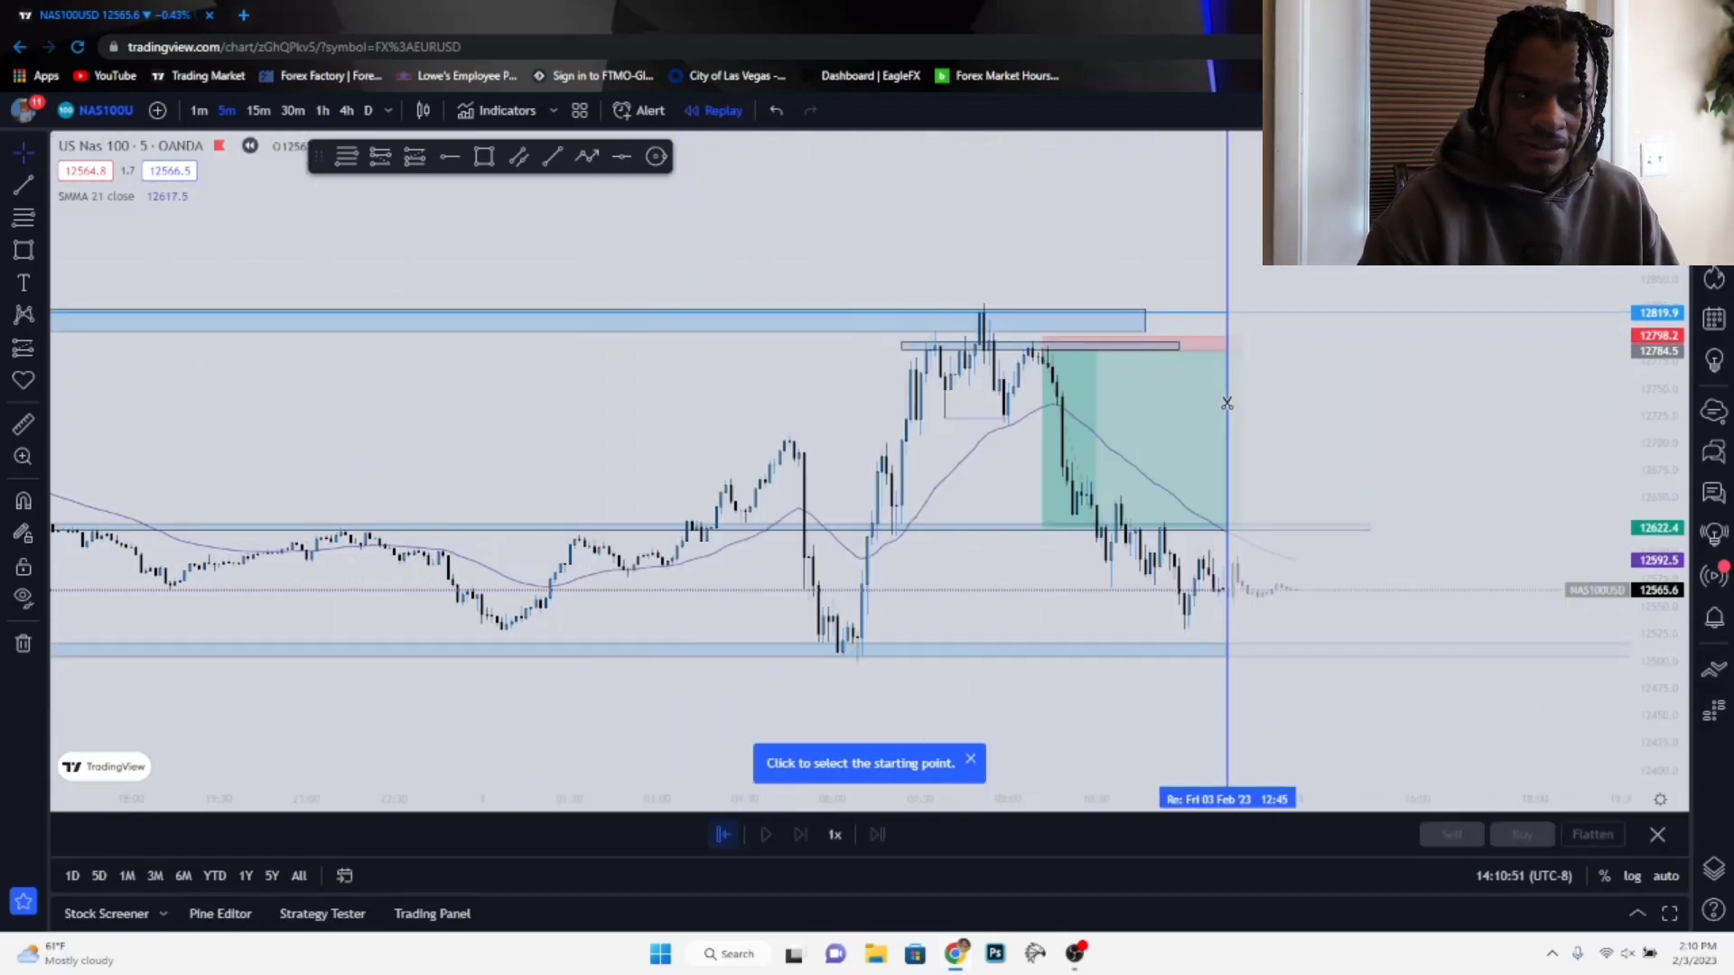
pyautogui.click(1007, 397)
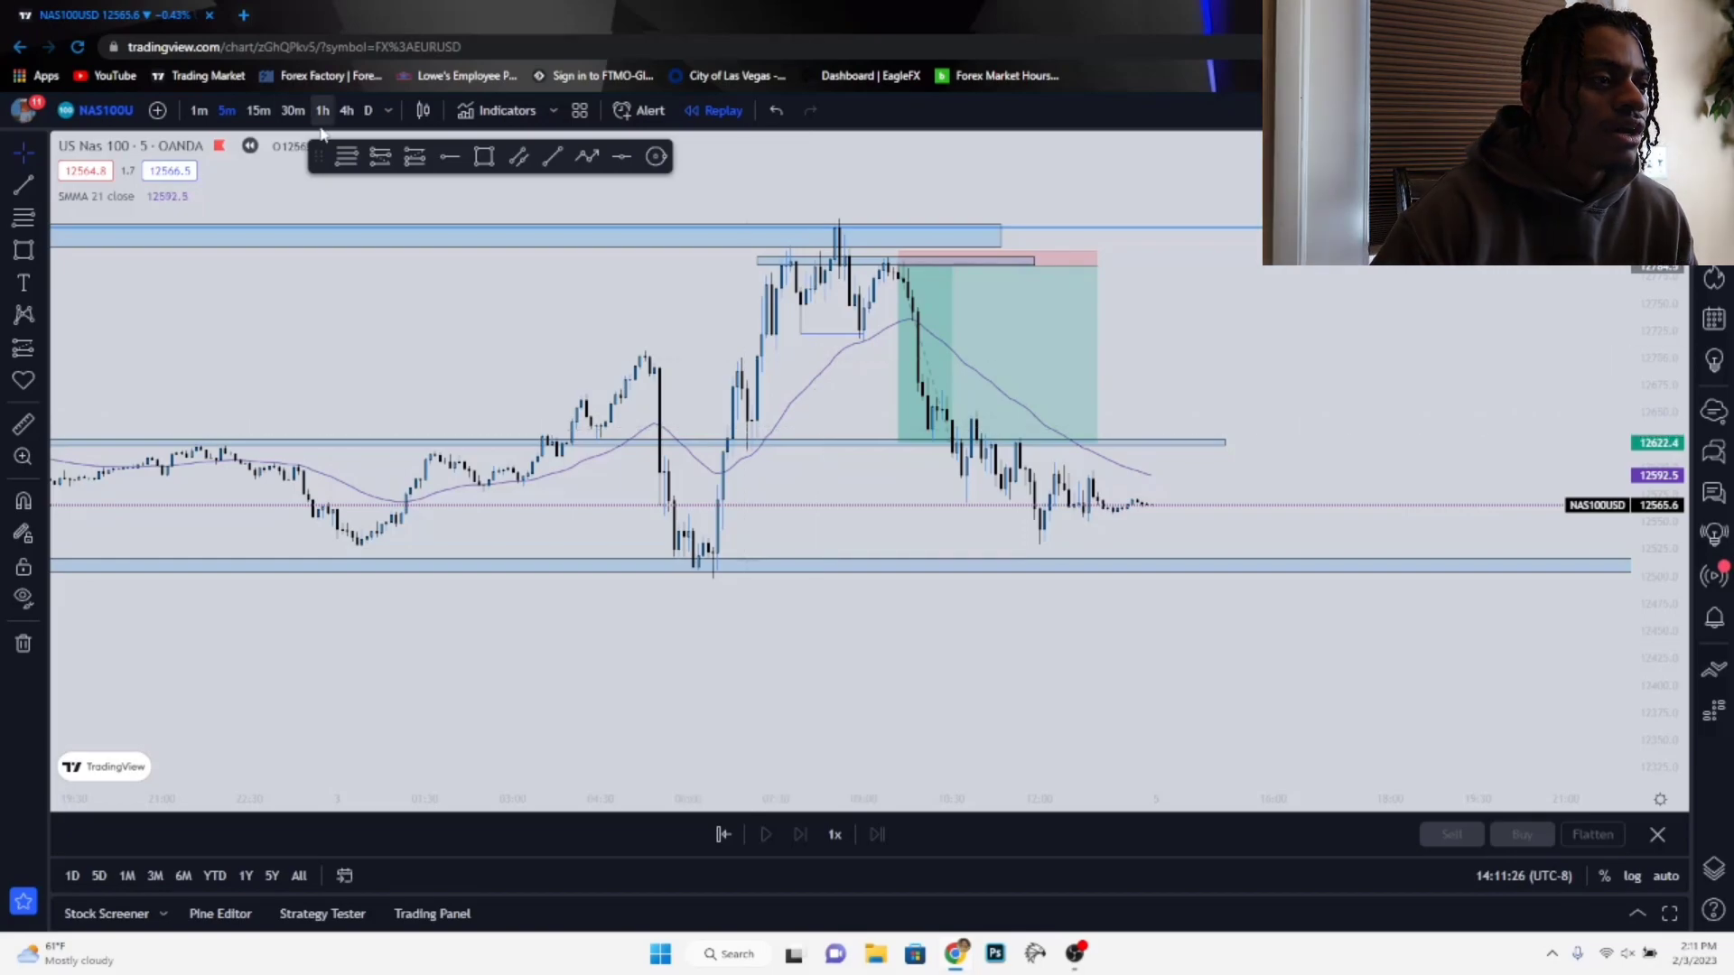
# - Switch to the daily timeframe in replay and pan to the latest candles
pyautogui.click(368, 114)
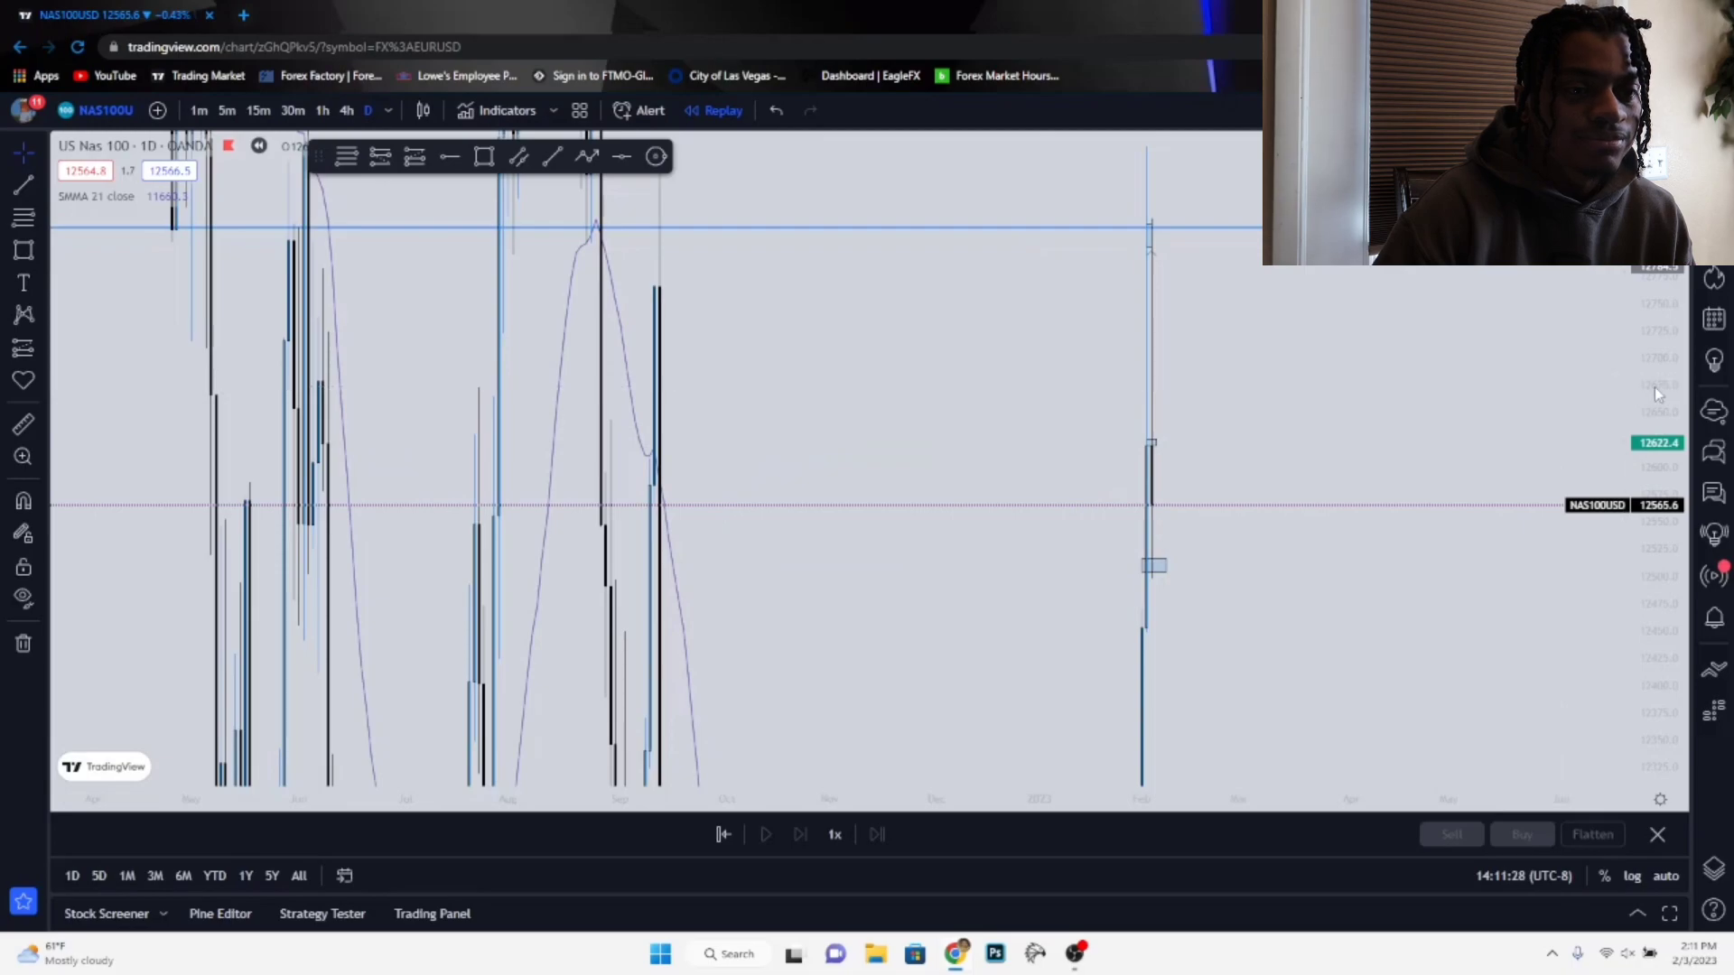
pyautogui.scroll(3, 1066, 750)
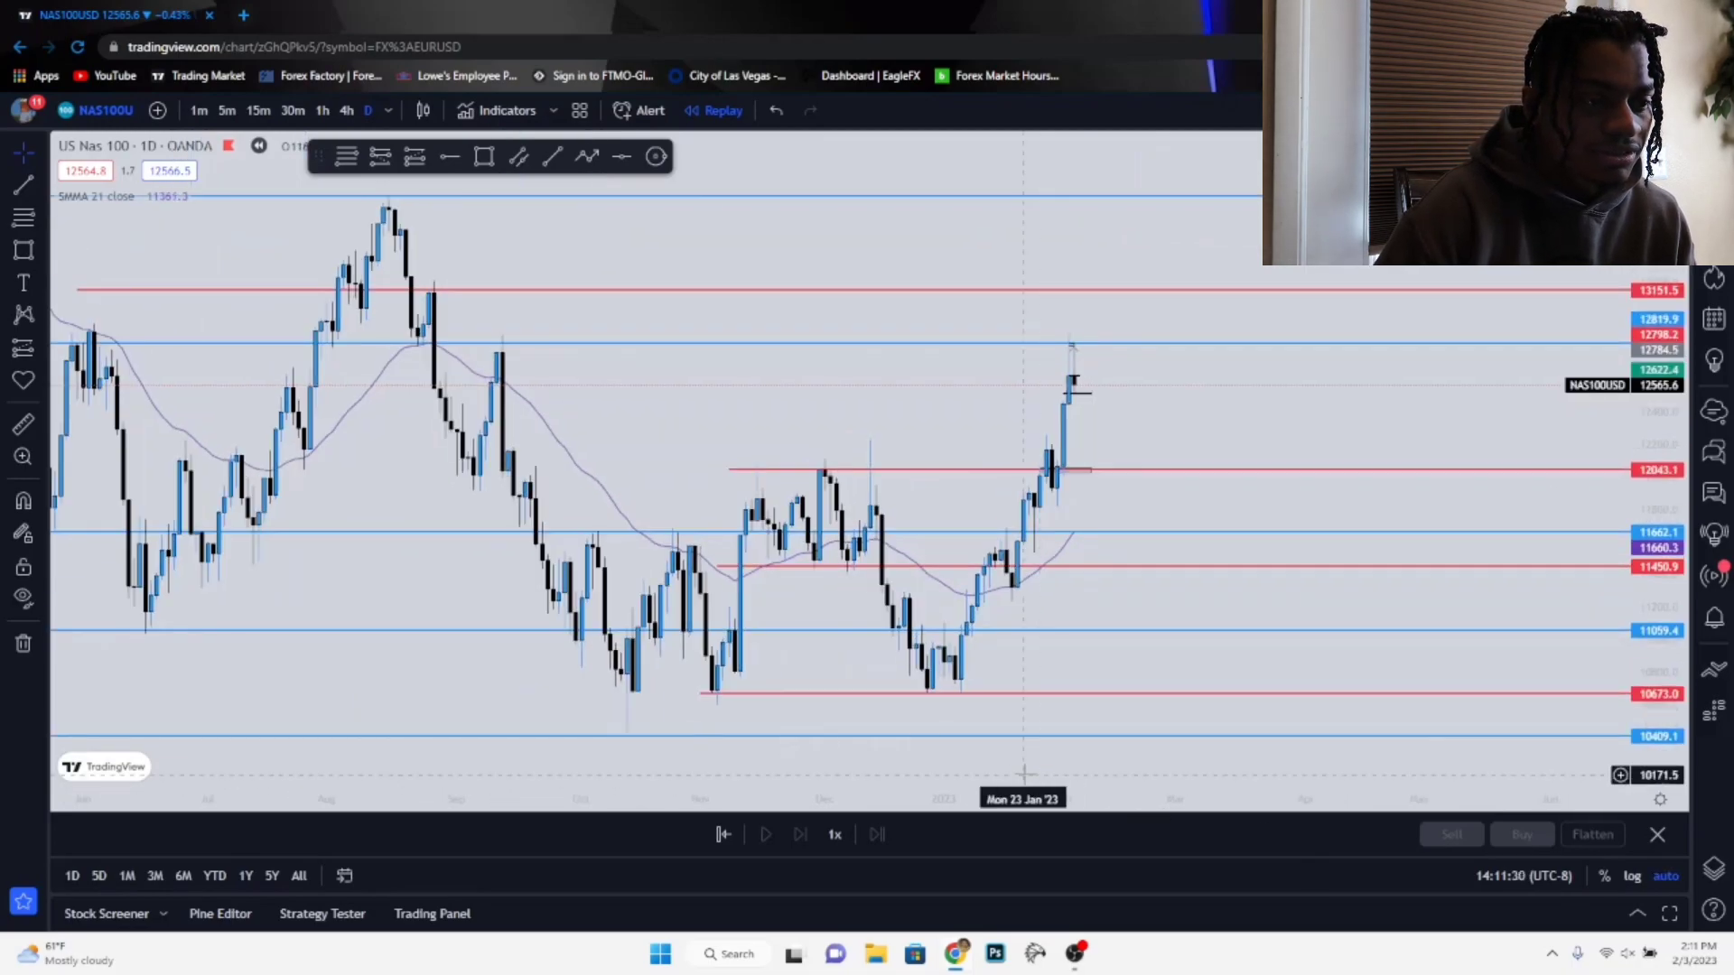
pyautogui.moveTo(1066, 749); pyautogui.dragTo(1143, 750)
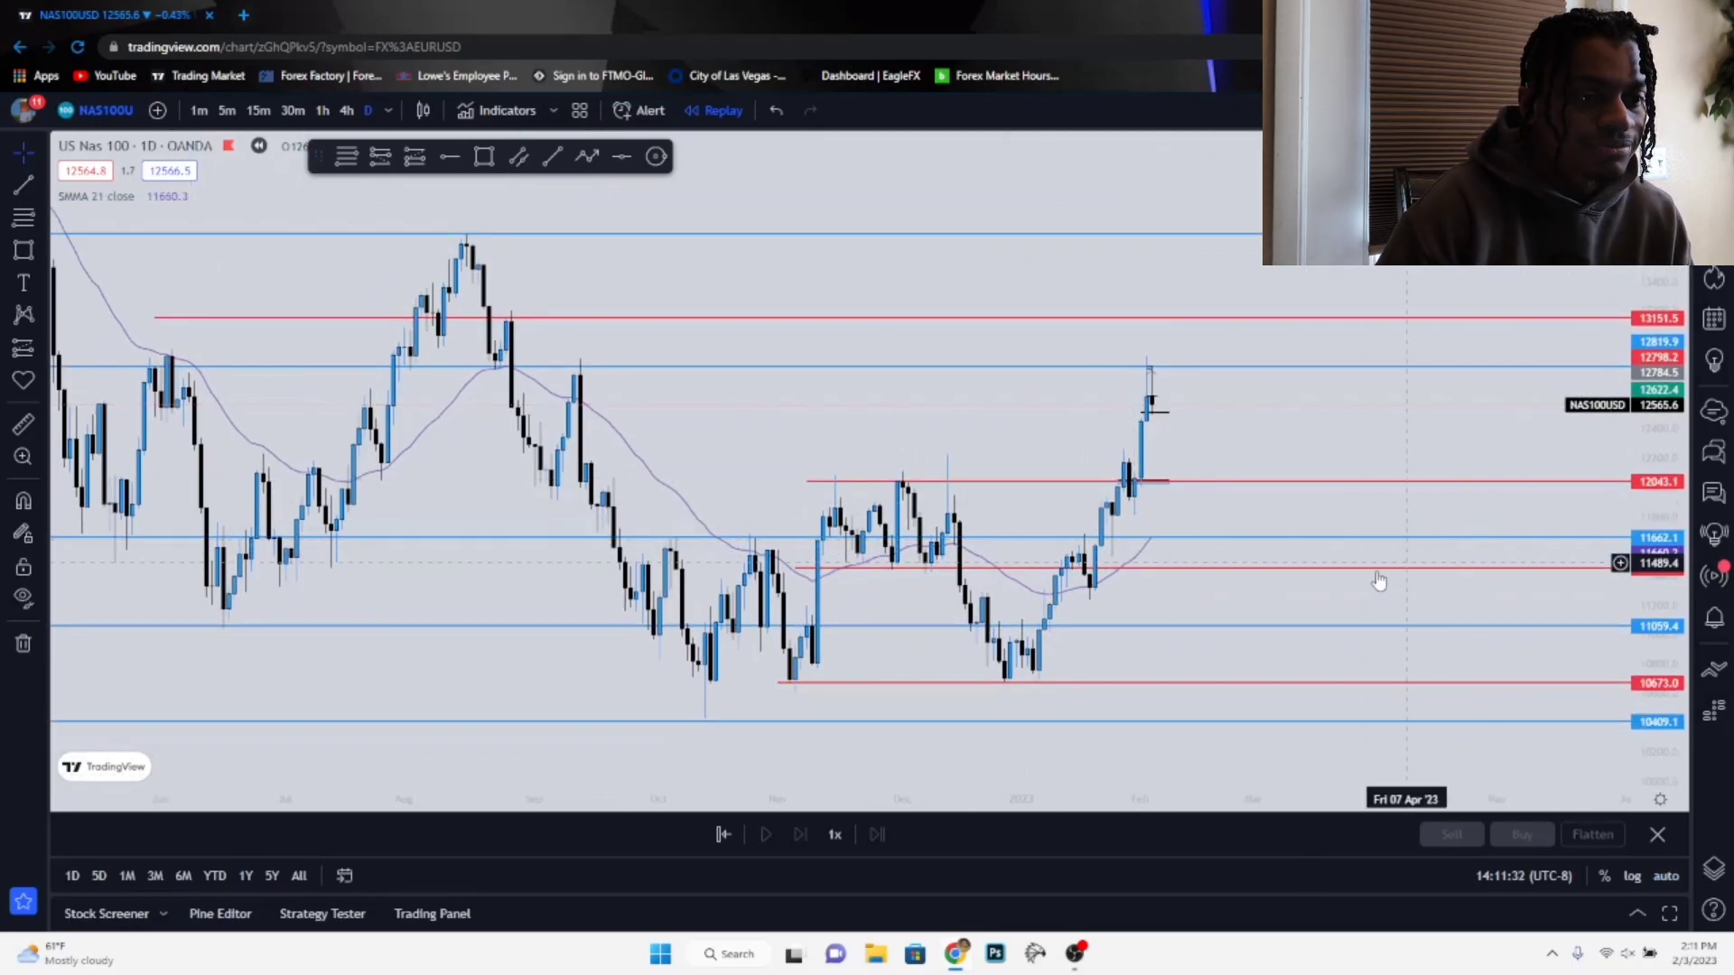
pyautogui.moveTo(1352, 581); pyautogui.dragTo(1453, 552)
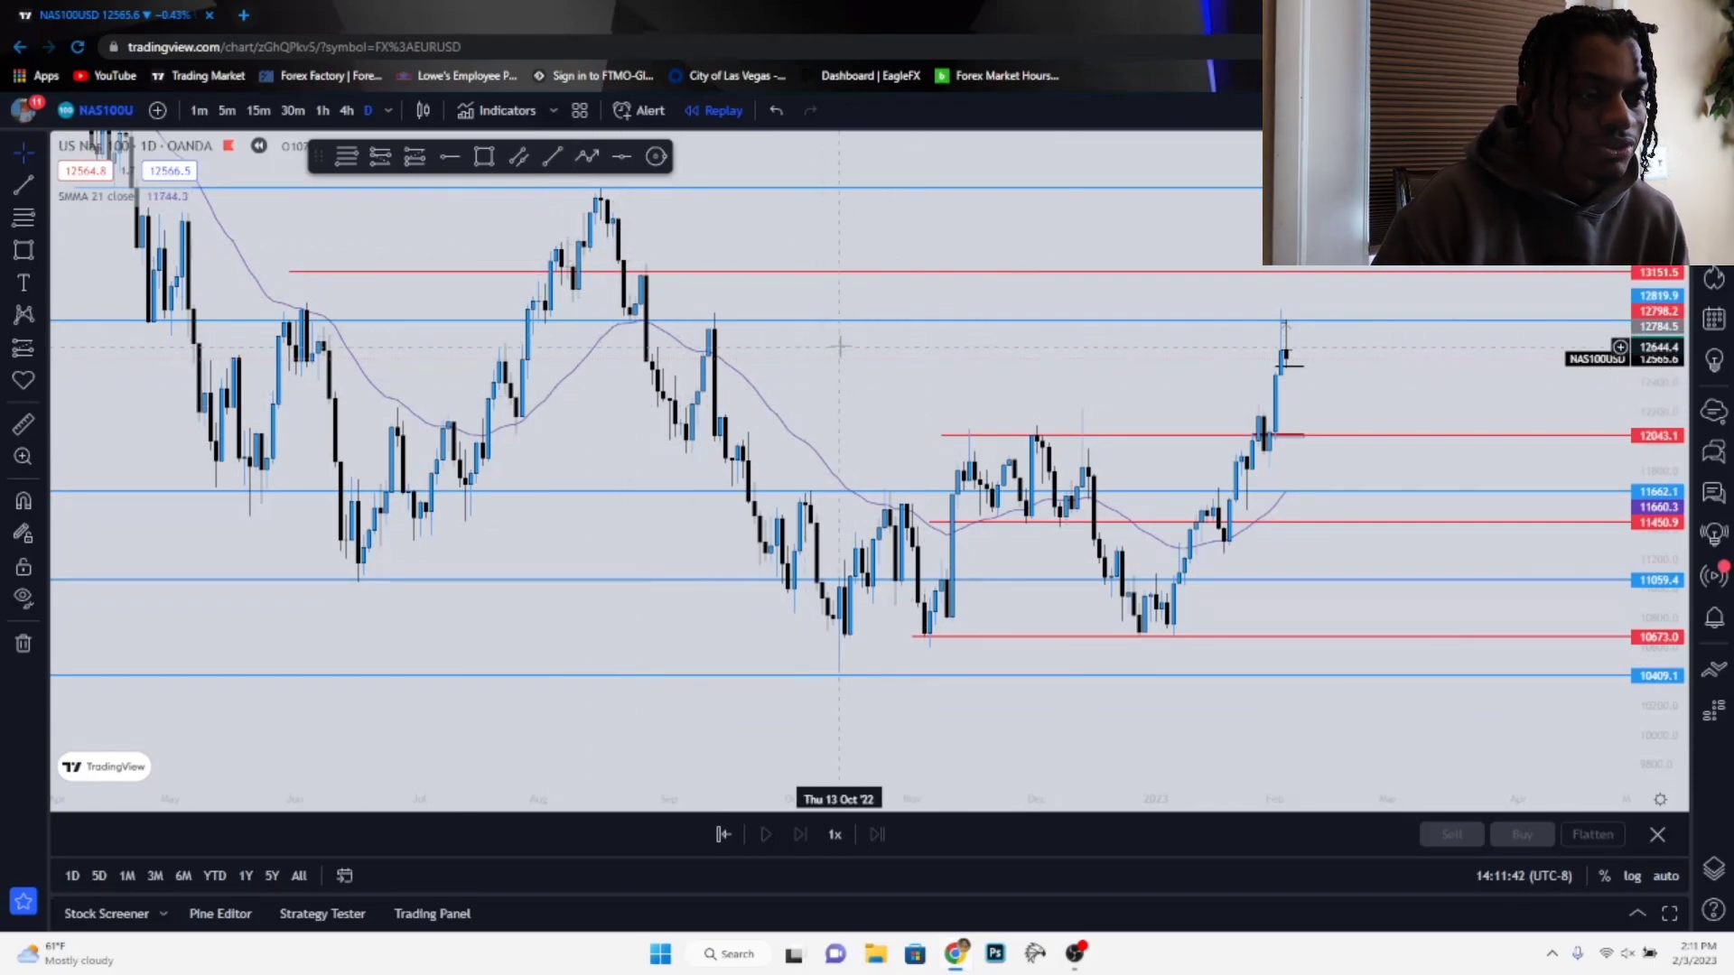
# - On the 4-hour chart, scroll back through December and forward to the January–February rally into 12784.5
pyautogui.click(348, 109)
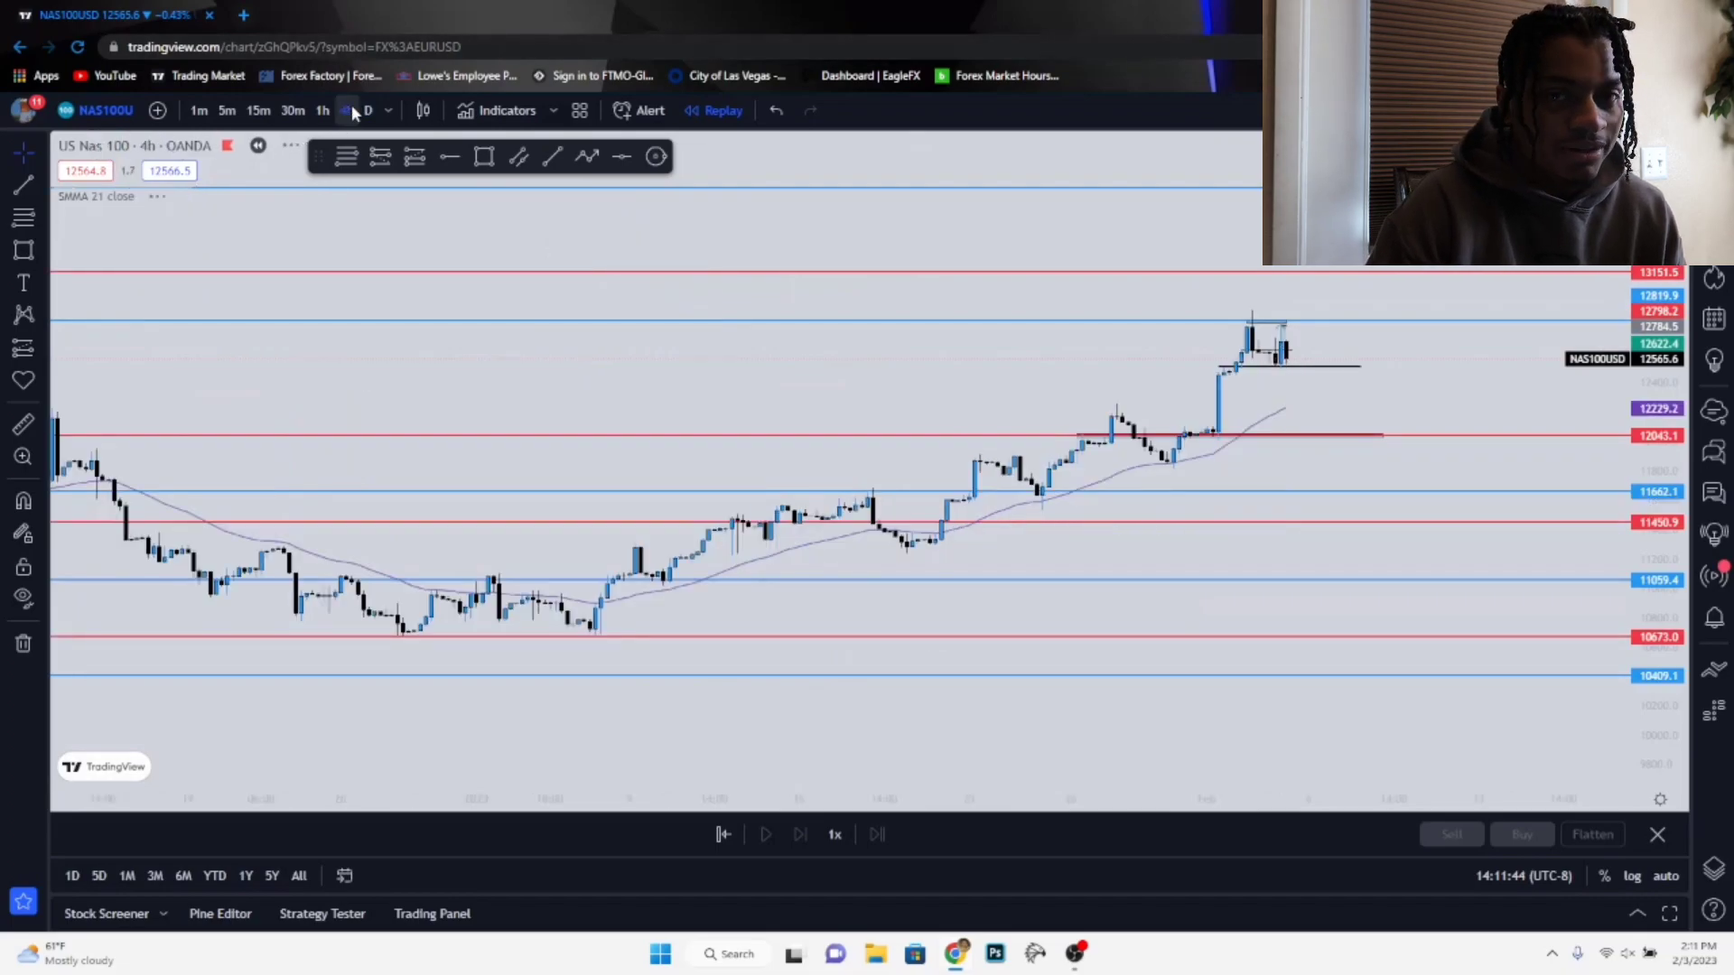
pyautogui.hscroll(-15, 1174, 452)
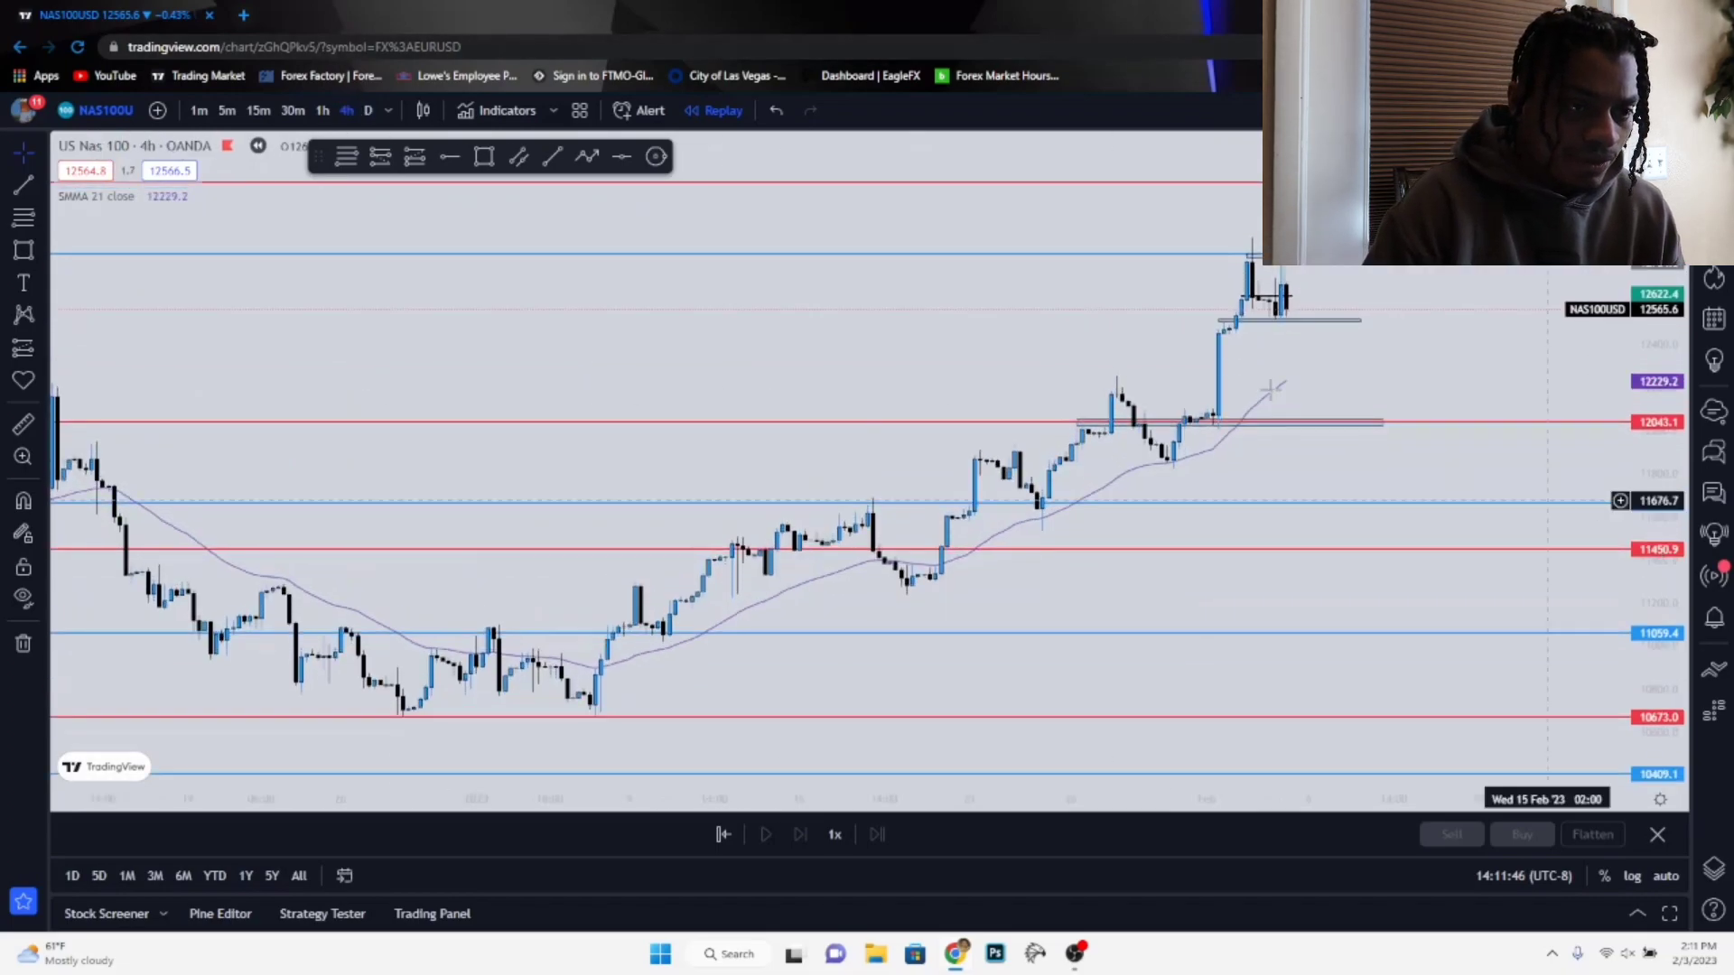
pyautogui.hscroll(6, 947, 402)
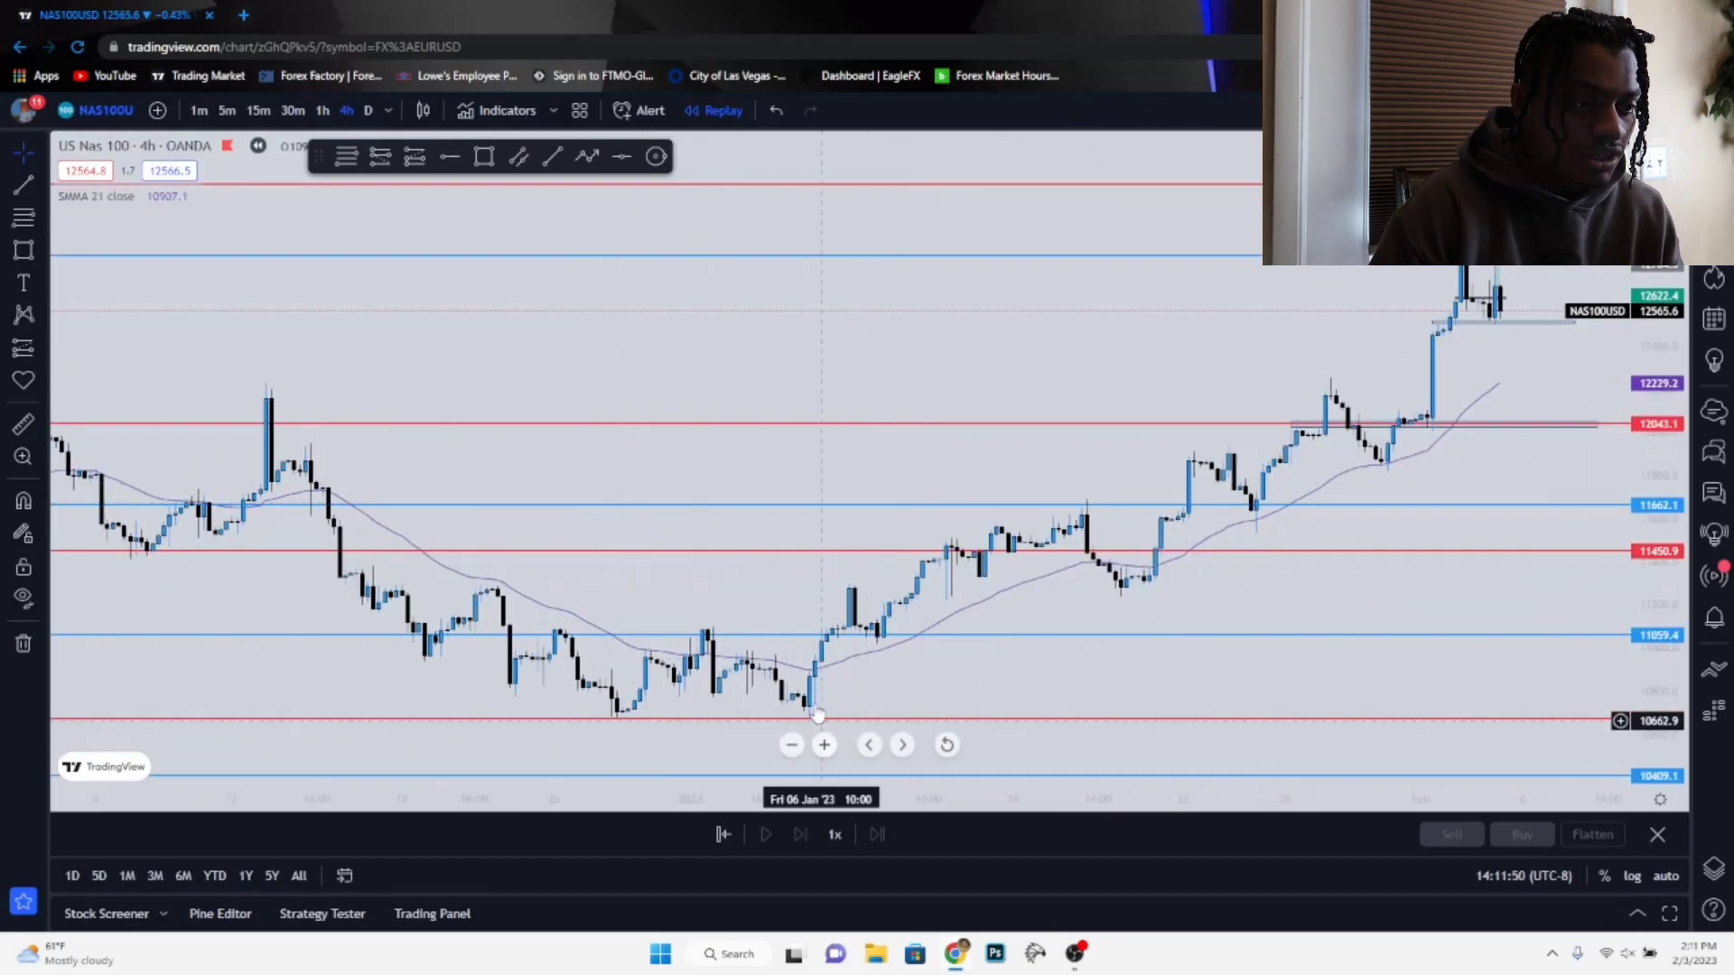
pyautogui.hscroll(2, 800, 713)
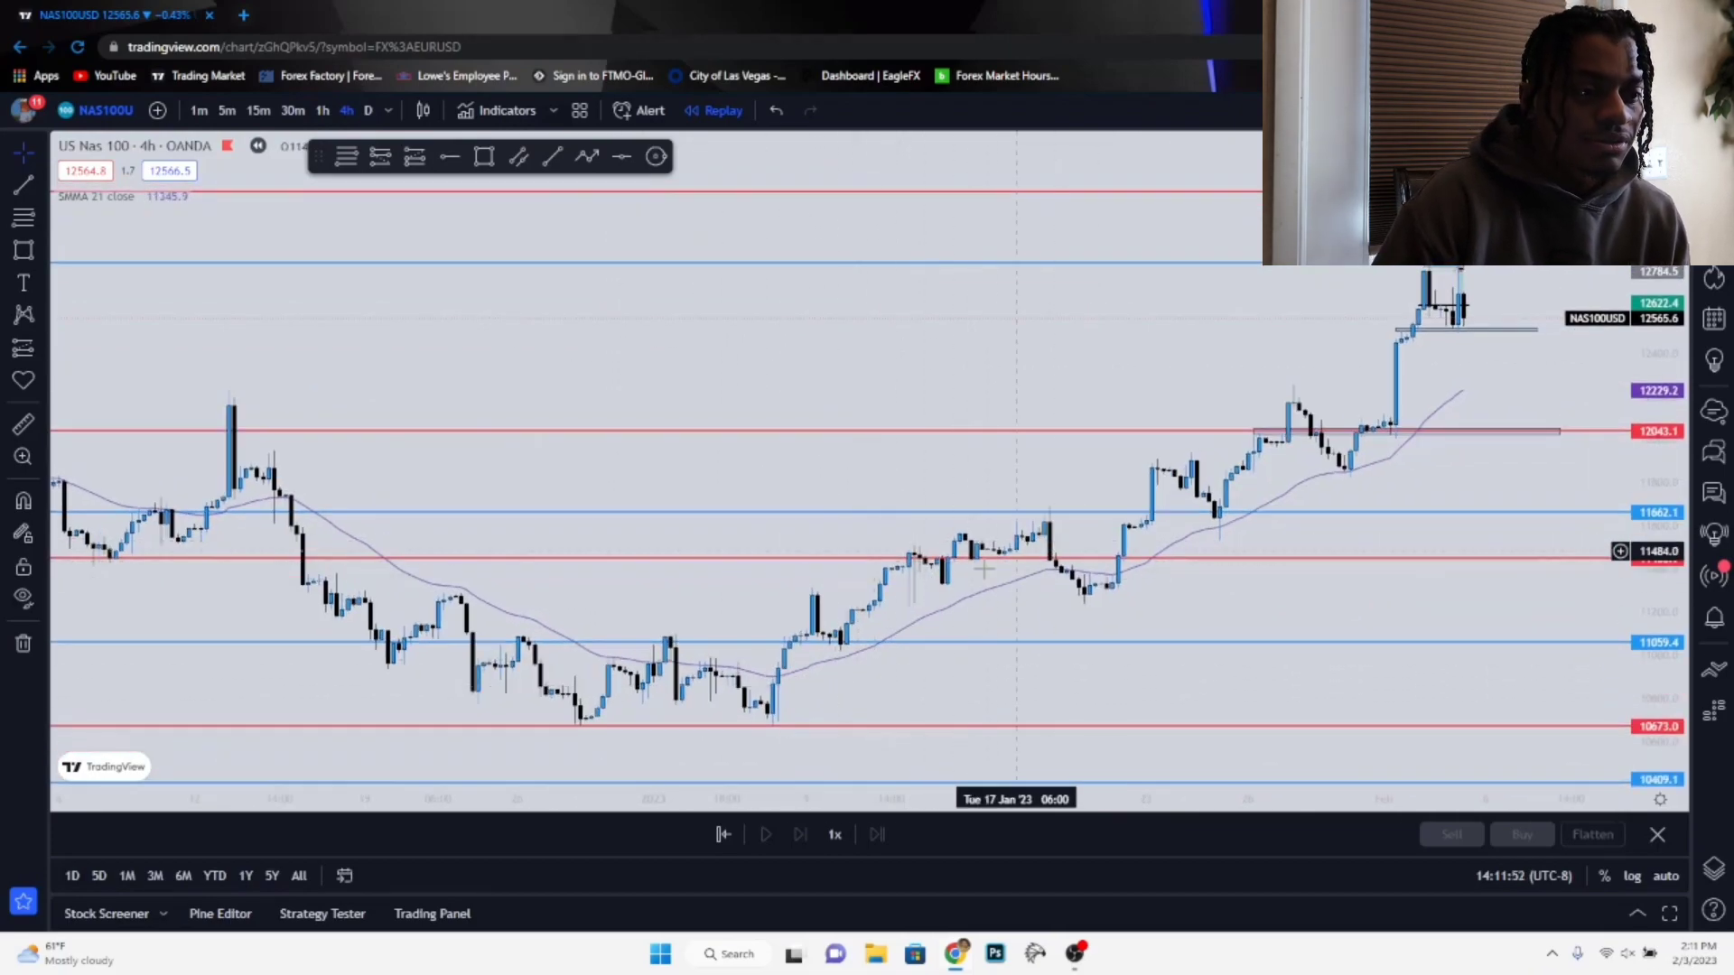
pyautogui.hscroll(-2, 1023, 582)
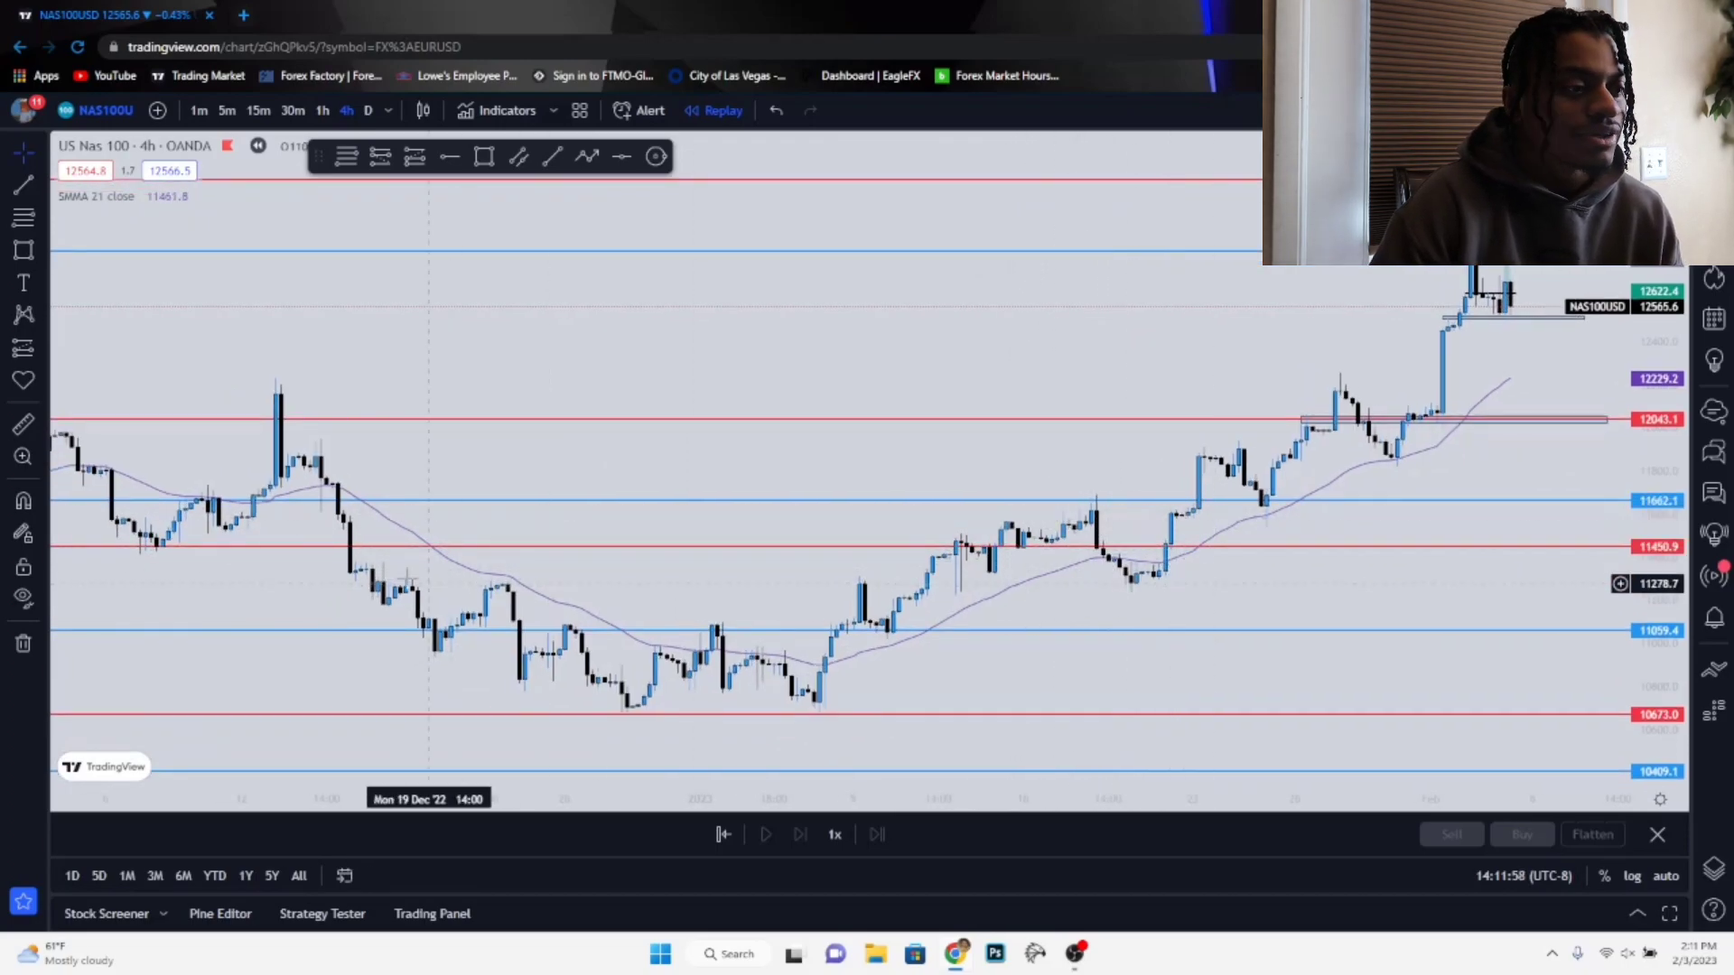
pyautogui.hscroll(-10, 433, 562)
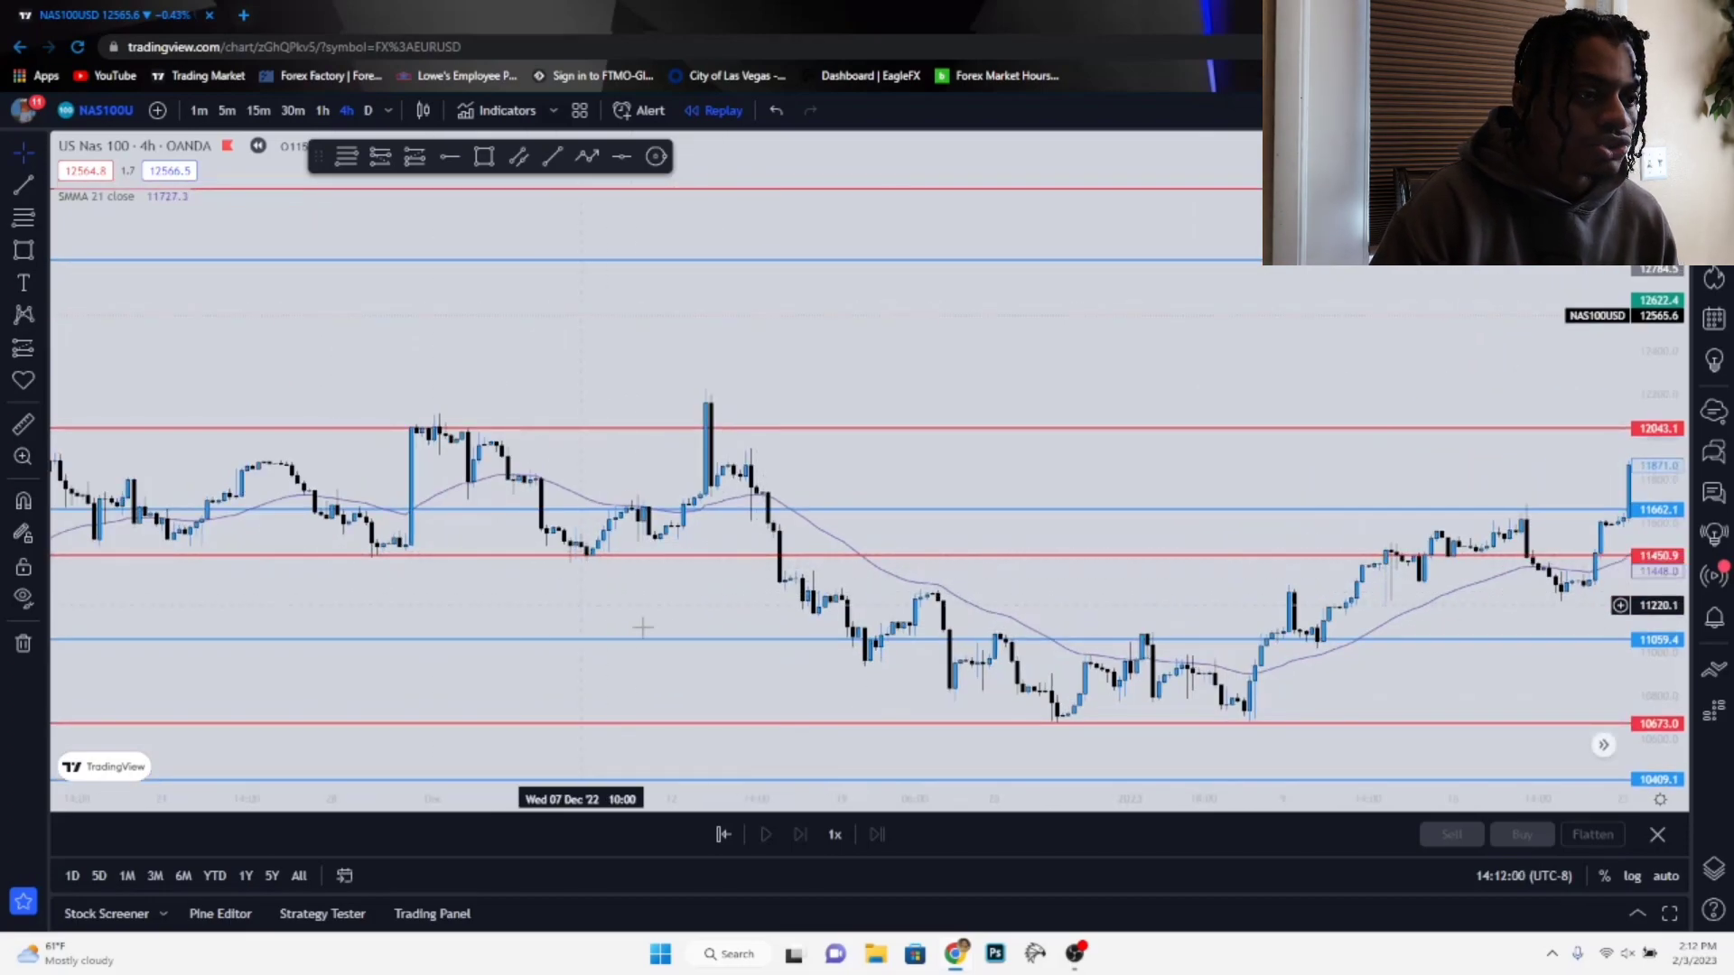
pyautogui.hscroll(-3, 638, 620)
pyautogui.hscroll(-4, 846, 514)
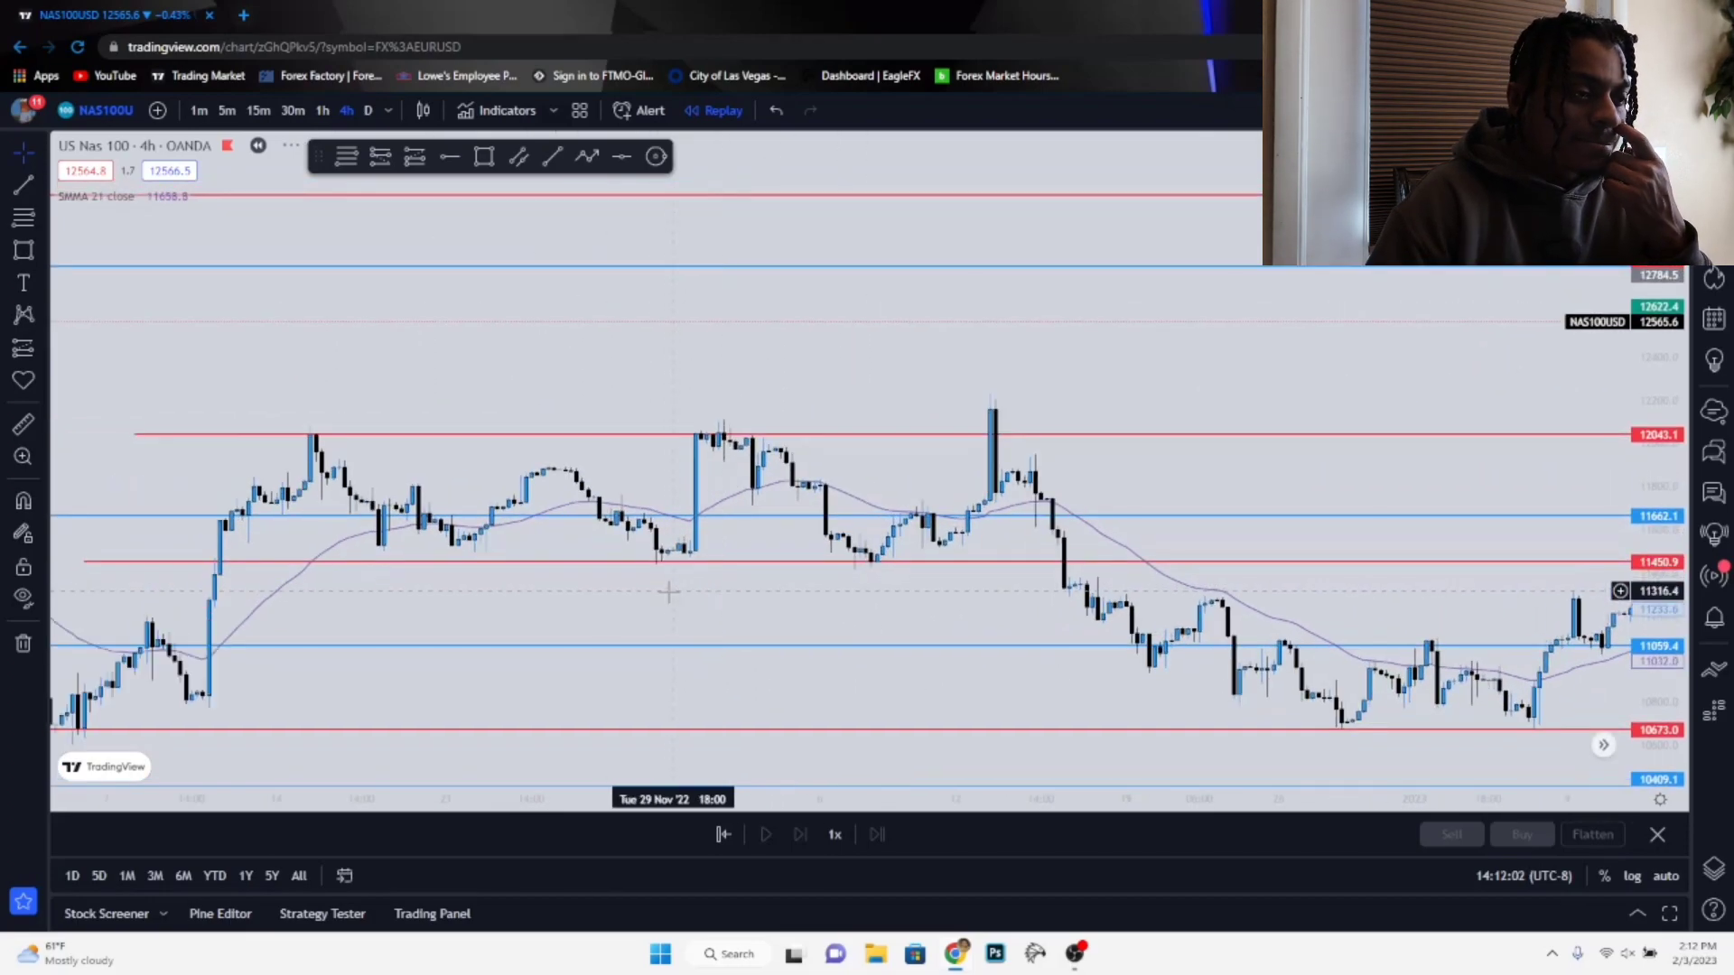
pyautogui.hscroll(8, 794, 600)
pyautogui.hscroll(8, 849, 610)
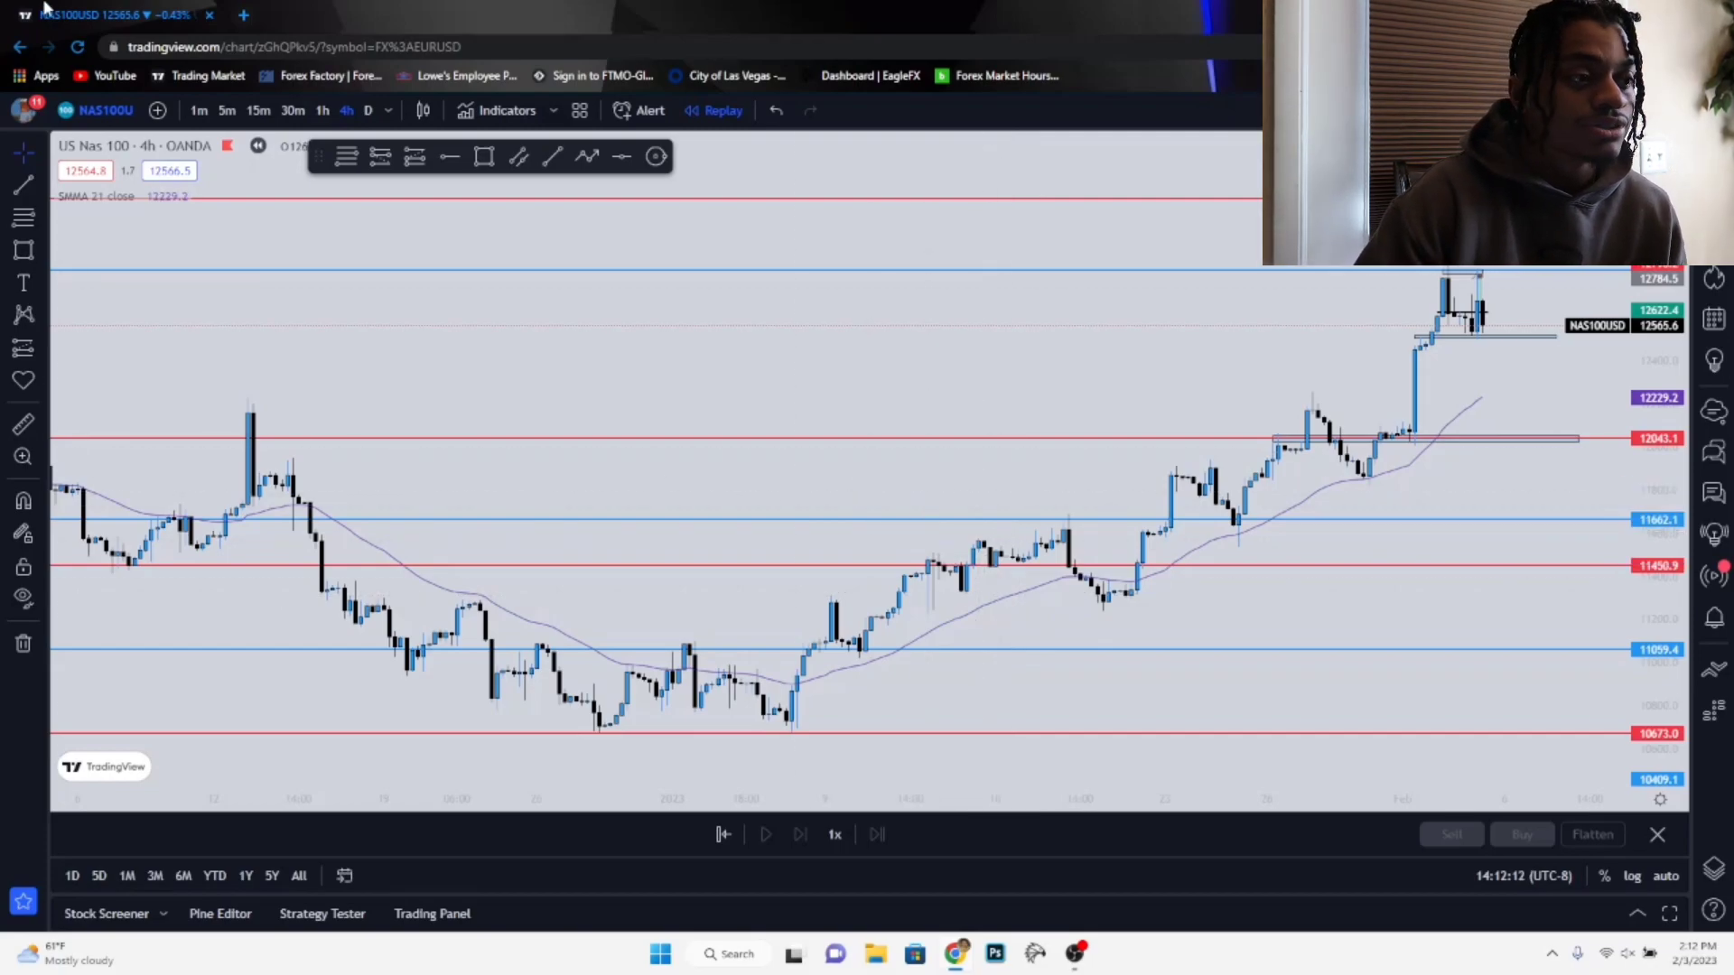
# - Switch NAS100 to 1-hour candles and center on the Feb 2–3 rally from the 12043.1 zone
pyautogui.click(323, 110)
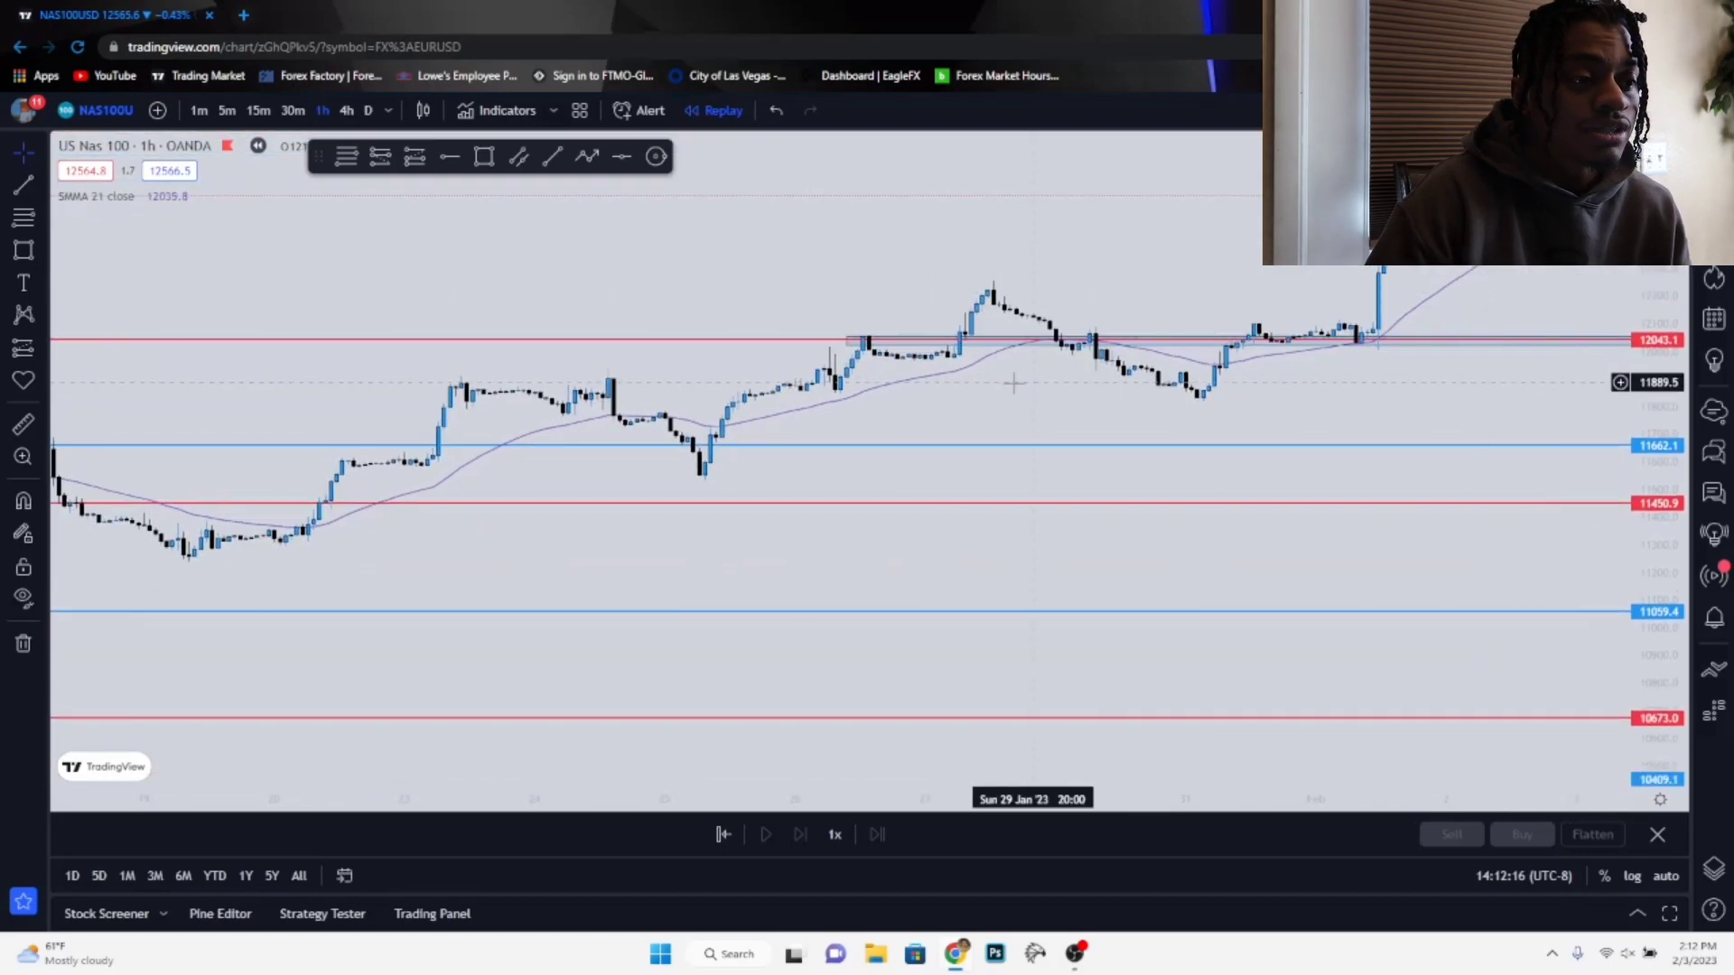
pyautogui.moveTo(1011, 404); pyautogui.dragTo(1104, 431)
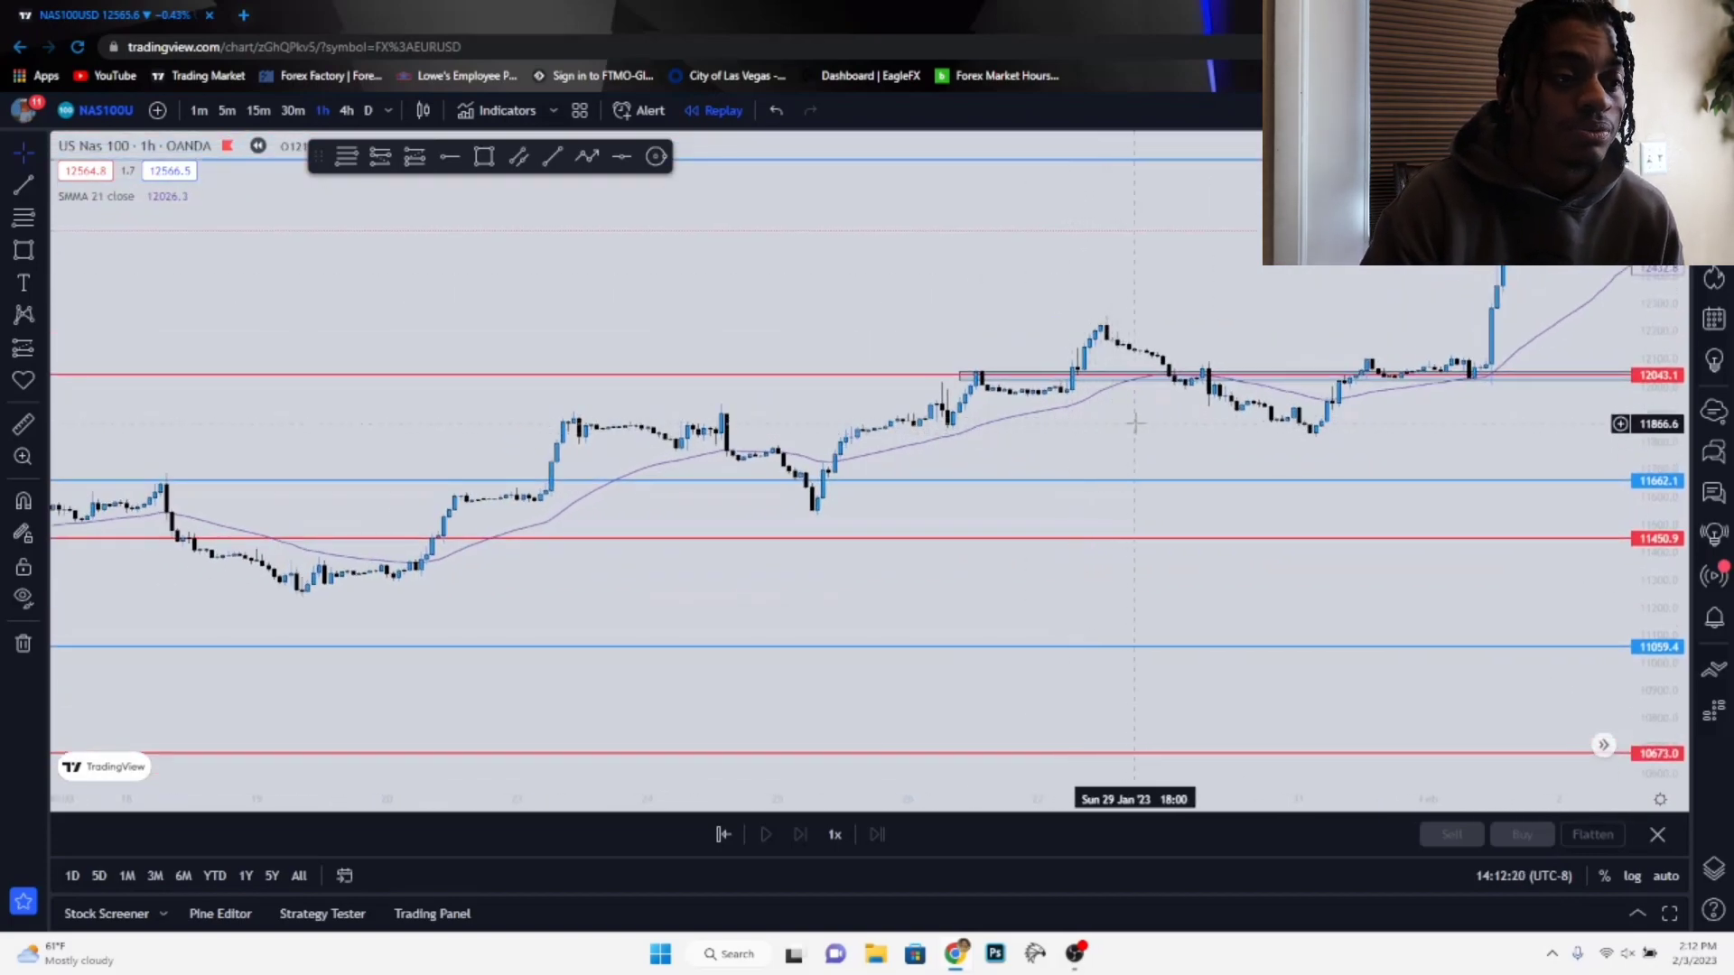
pyautogui.moveTo(1120, 412); pyautogui.dragTo(766, 385)
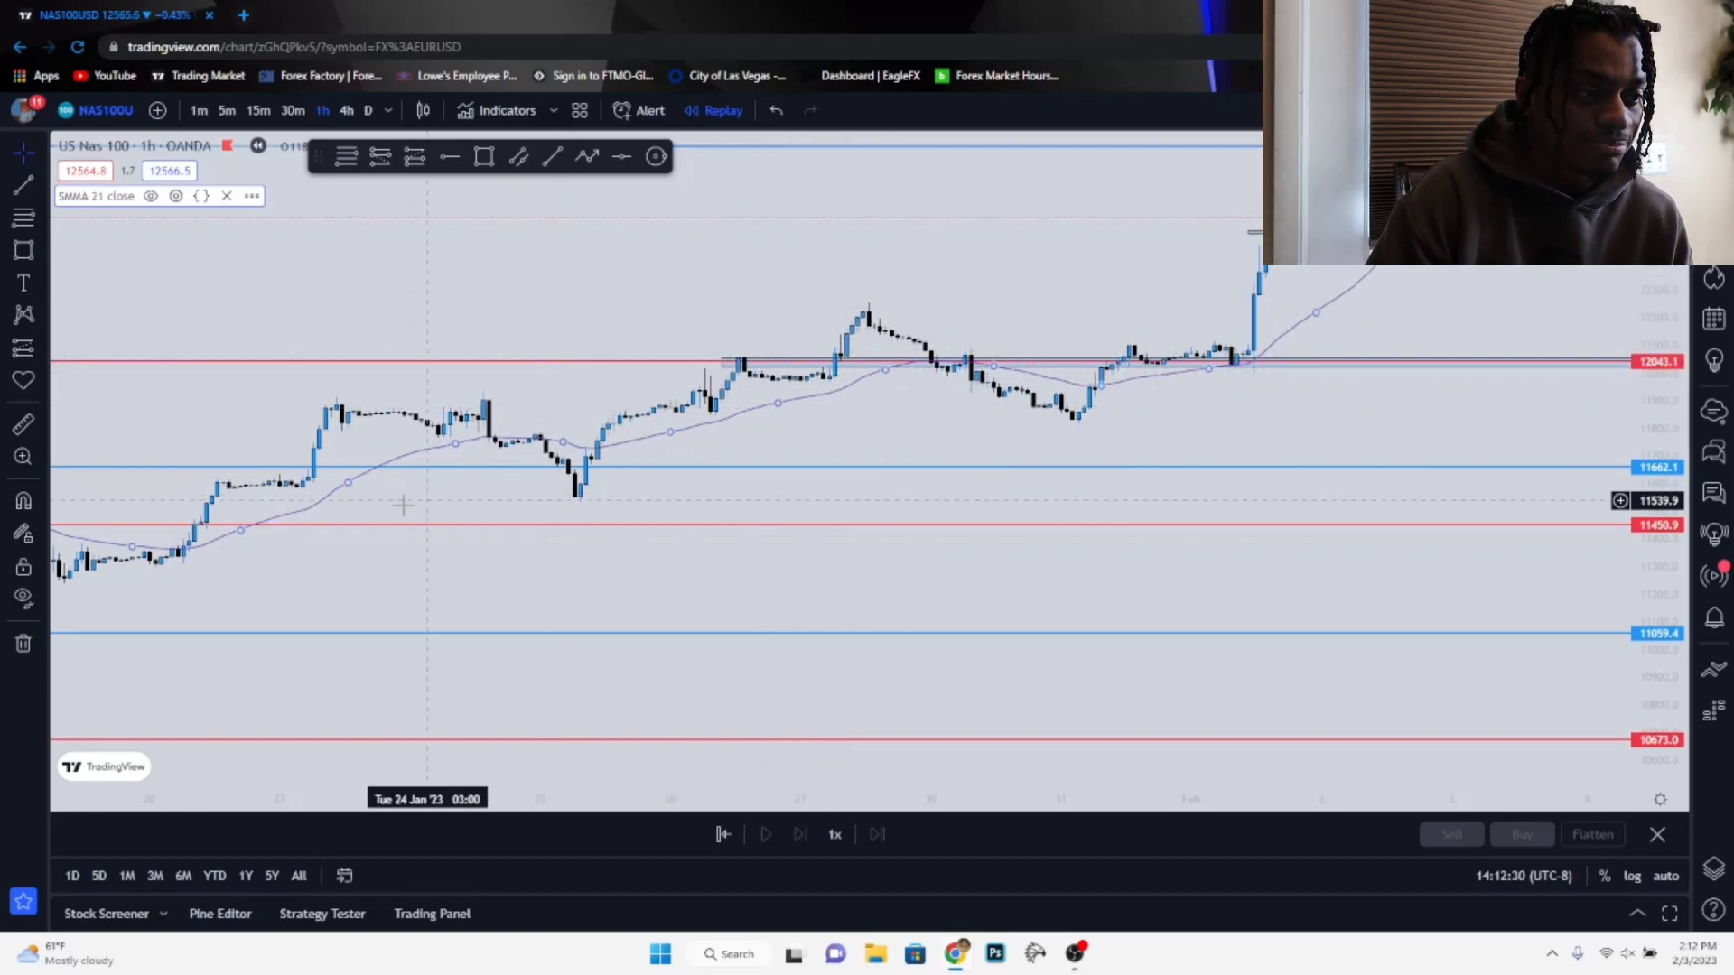
pyautogui.hscroll(-5, 469, 503)
pyautogui.hscroll(2, 845, 443)
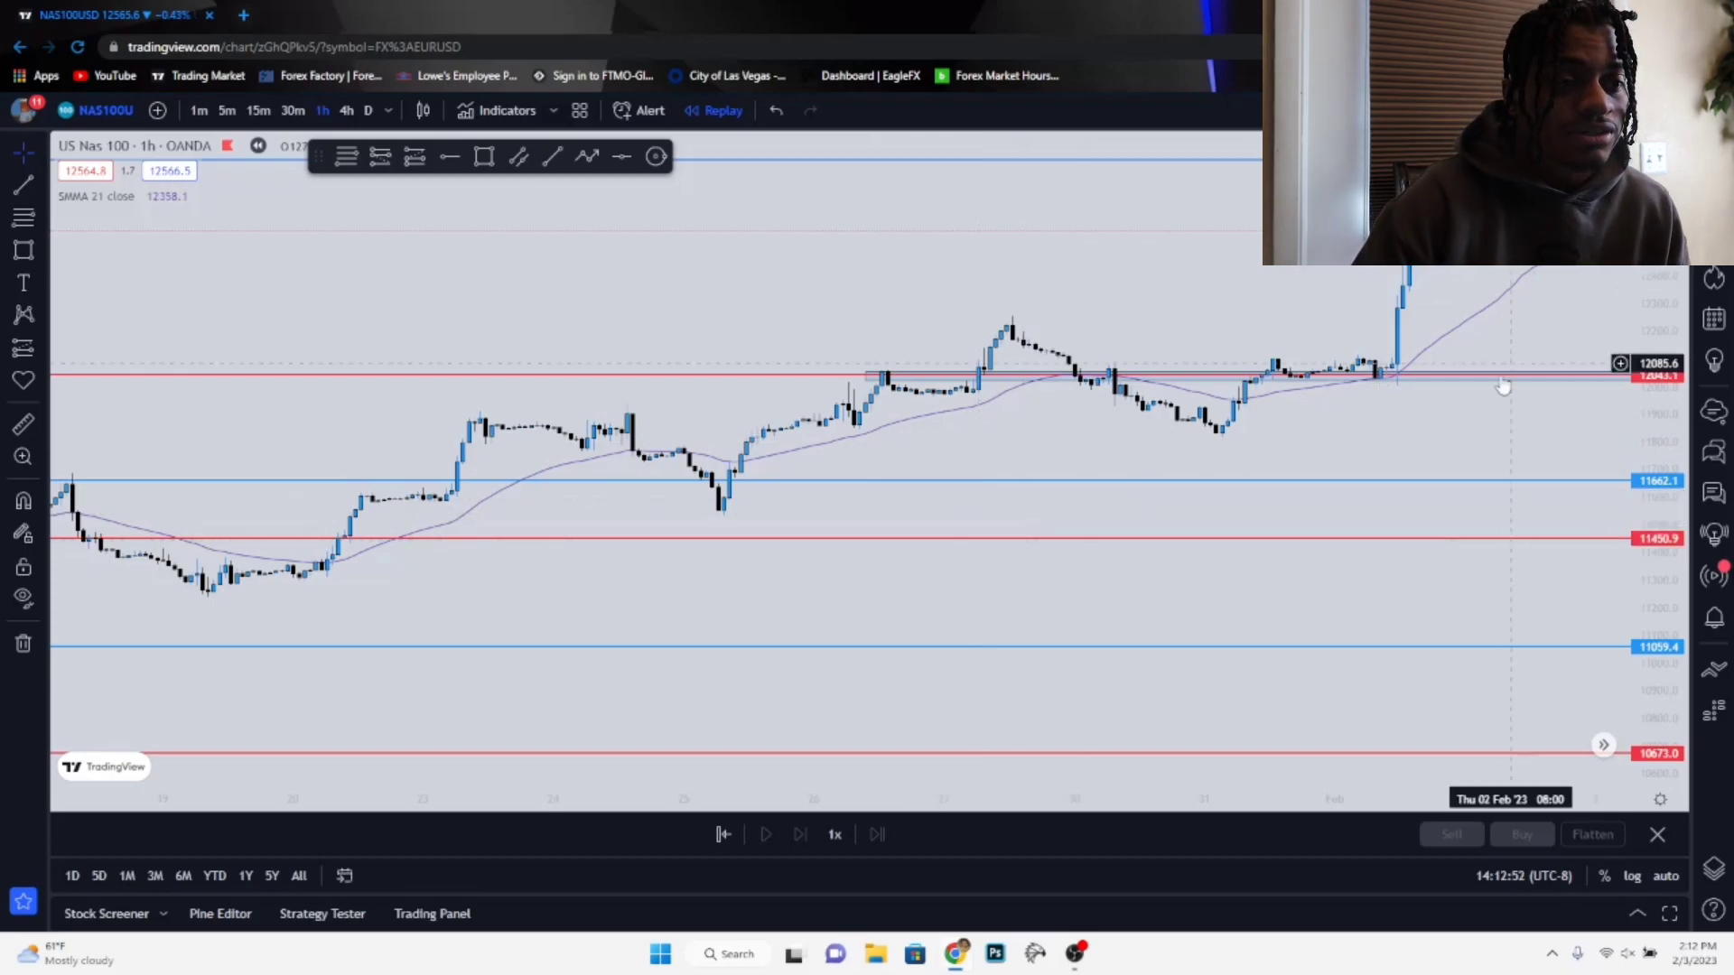
pyautogui.moveTo(1499, 363); pyautogui.dragTo(1060, 495)
pyautogui.moveTo(1283, 429); pyautogui.dragTo(1222, 450)
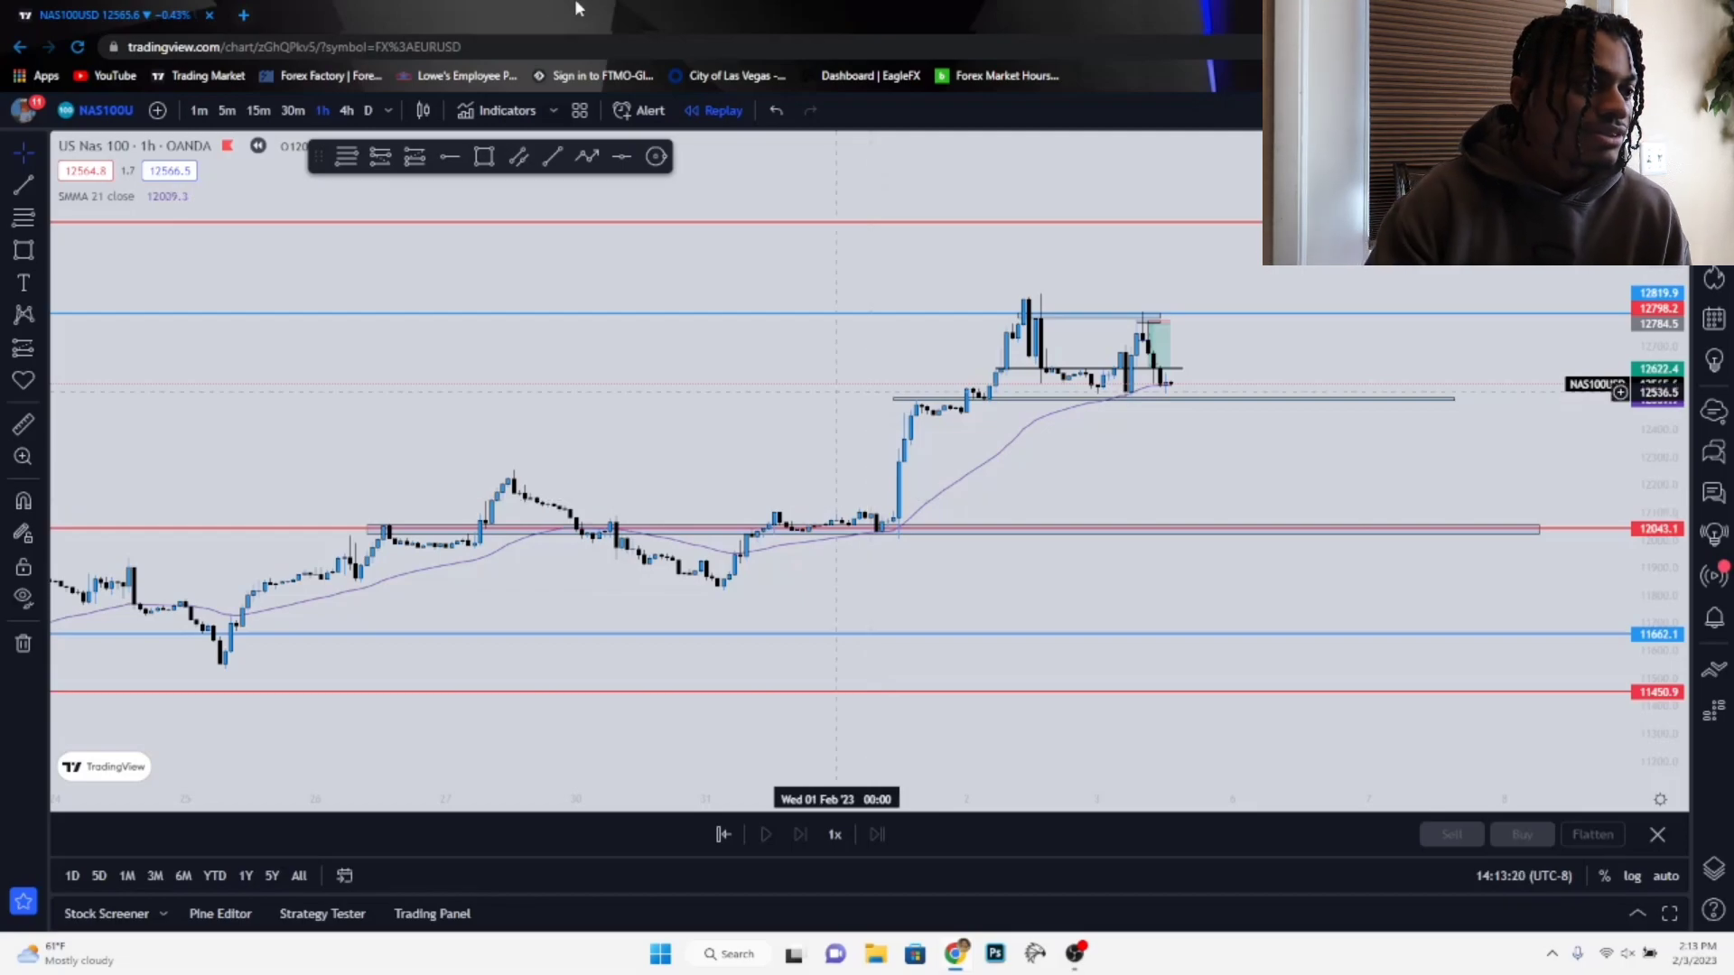
# - Compare the chart on 15-minute and 30-minute candles, settling back on 15-minute
pyautogui.click(258, 110)
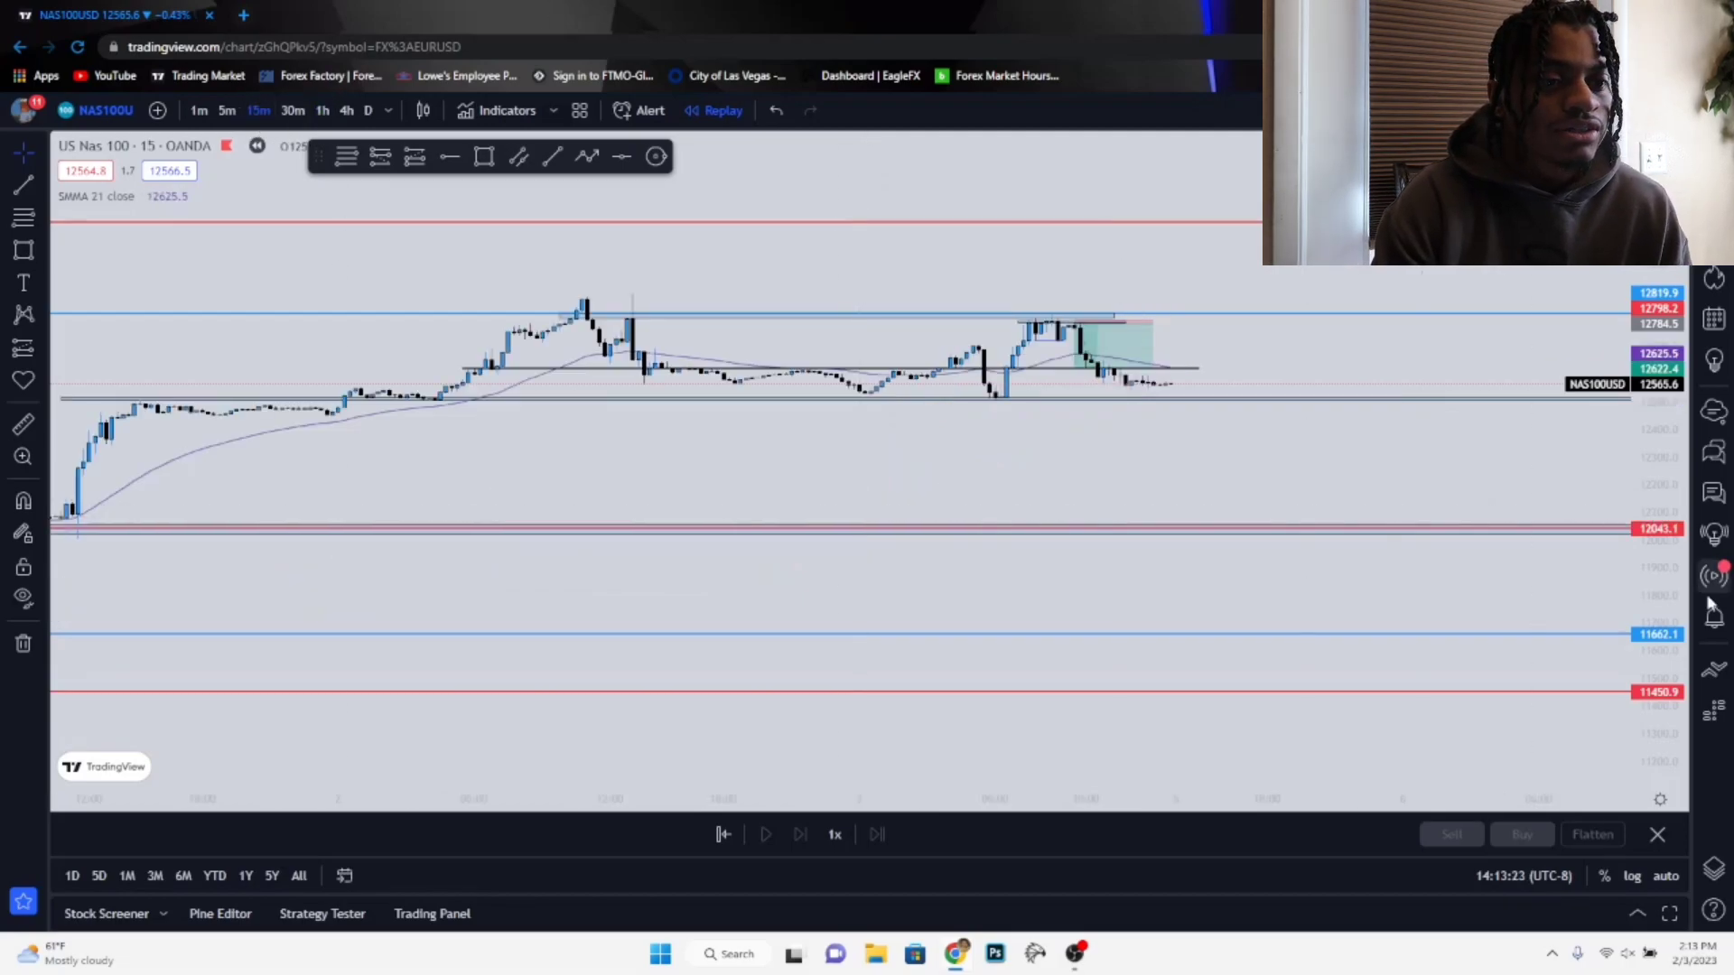
pyautogui.moveTo(634, 352); pyautogui.dragTo(720, 224)
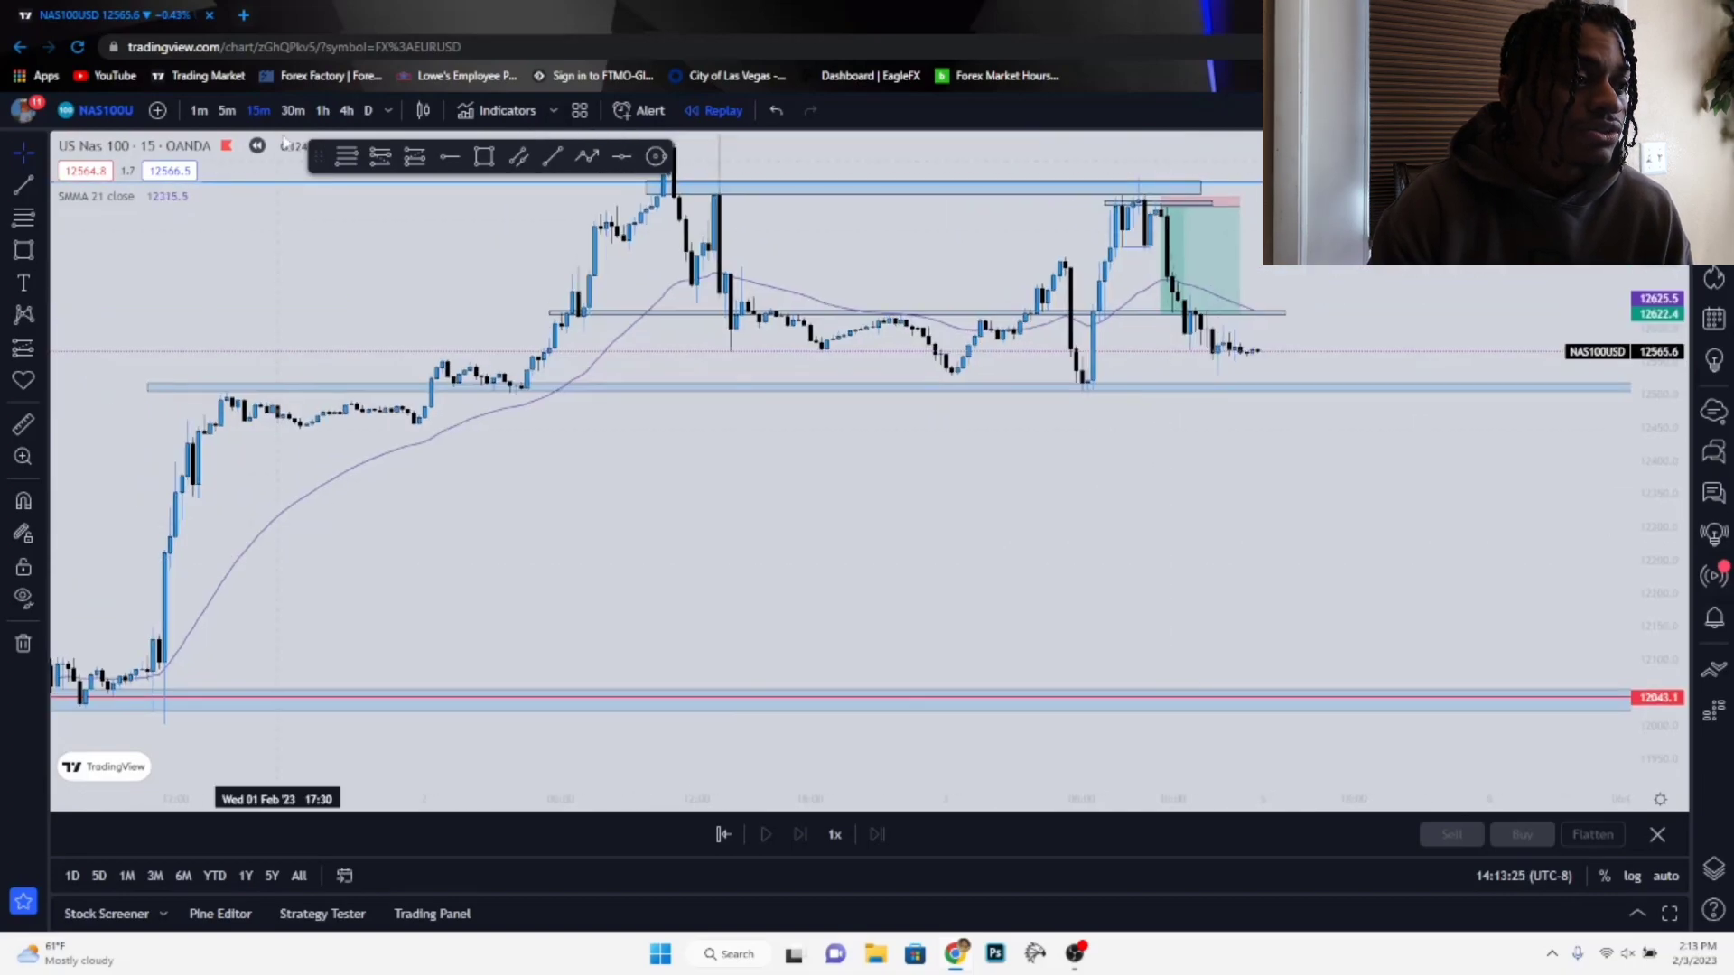
pyautogui.click(292, 110)
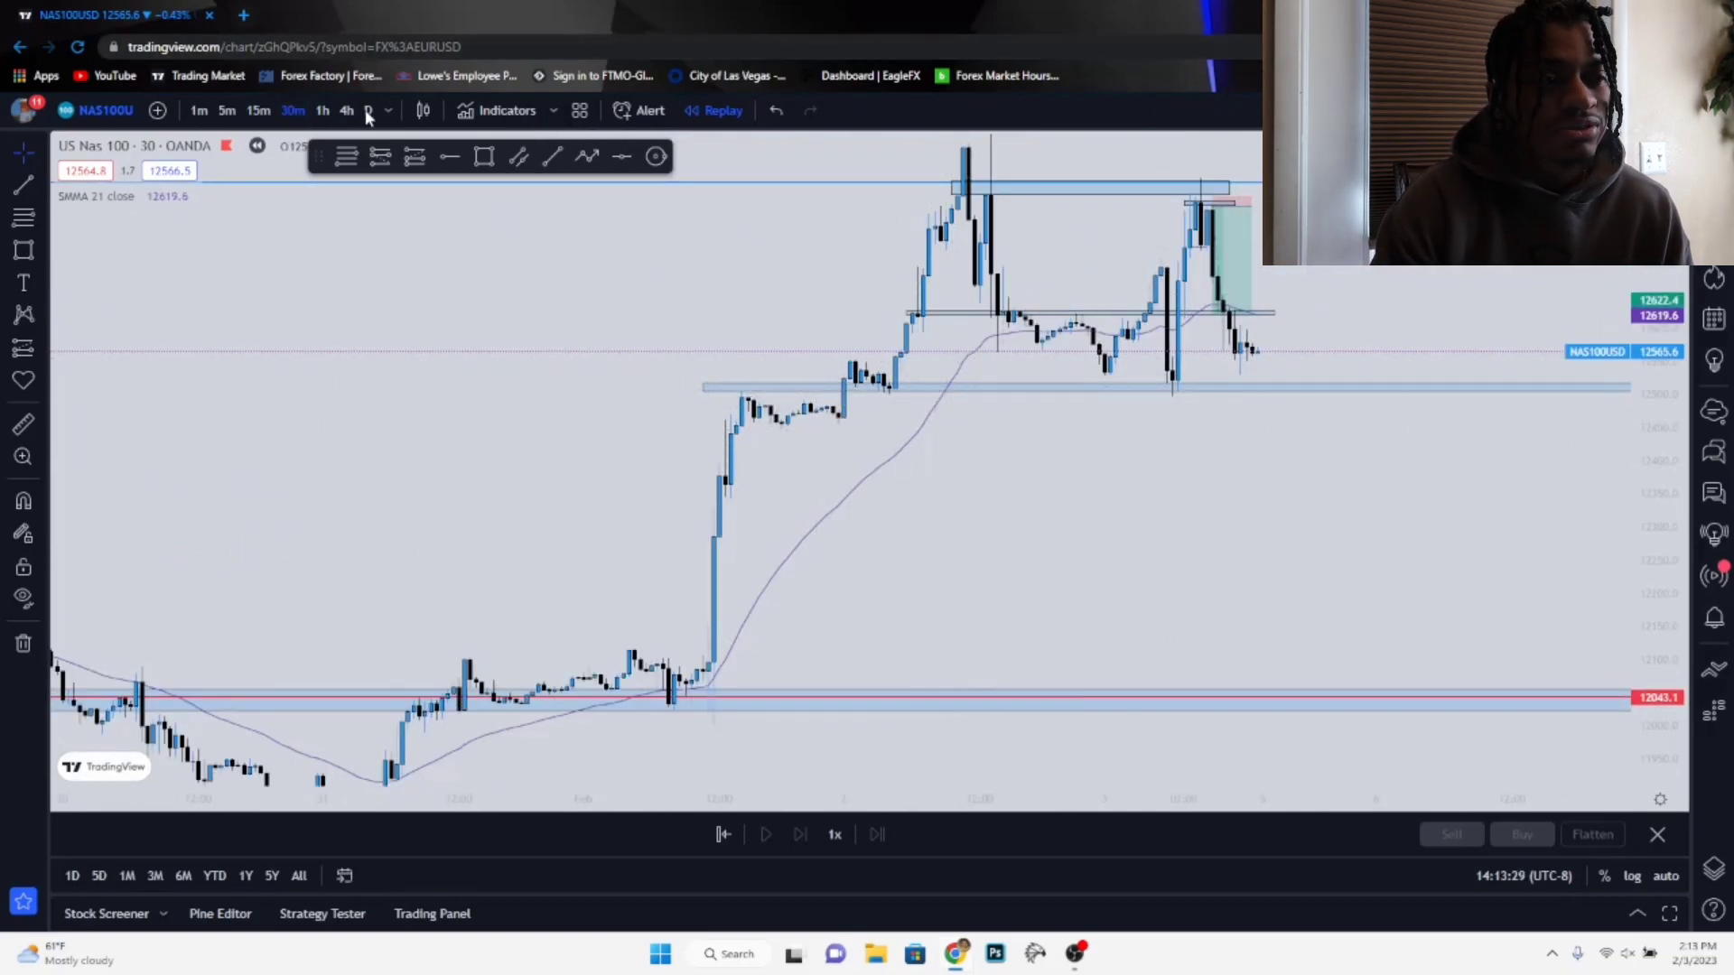
pyautogui.click(258, 110)
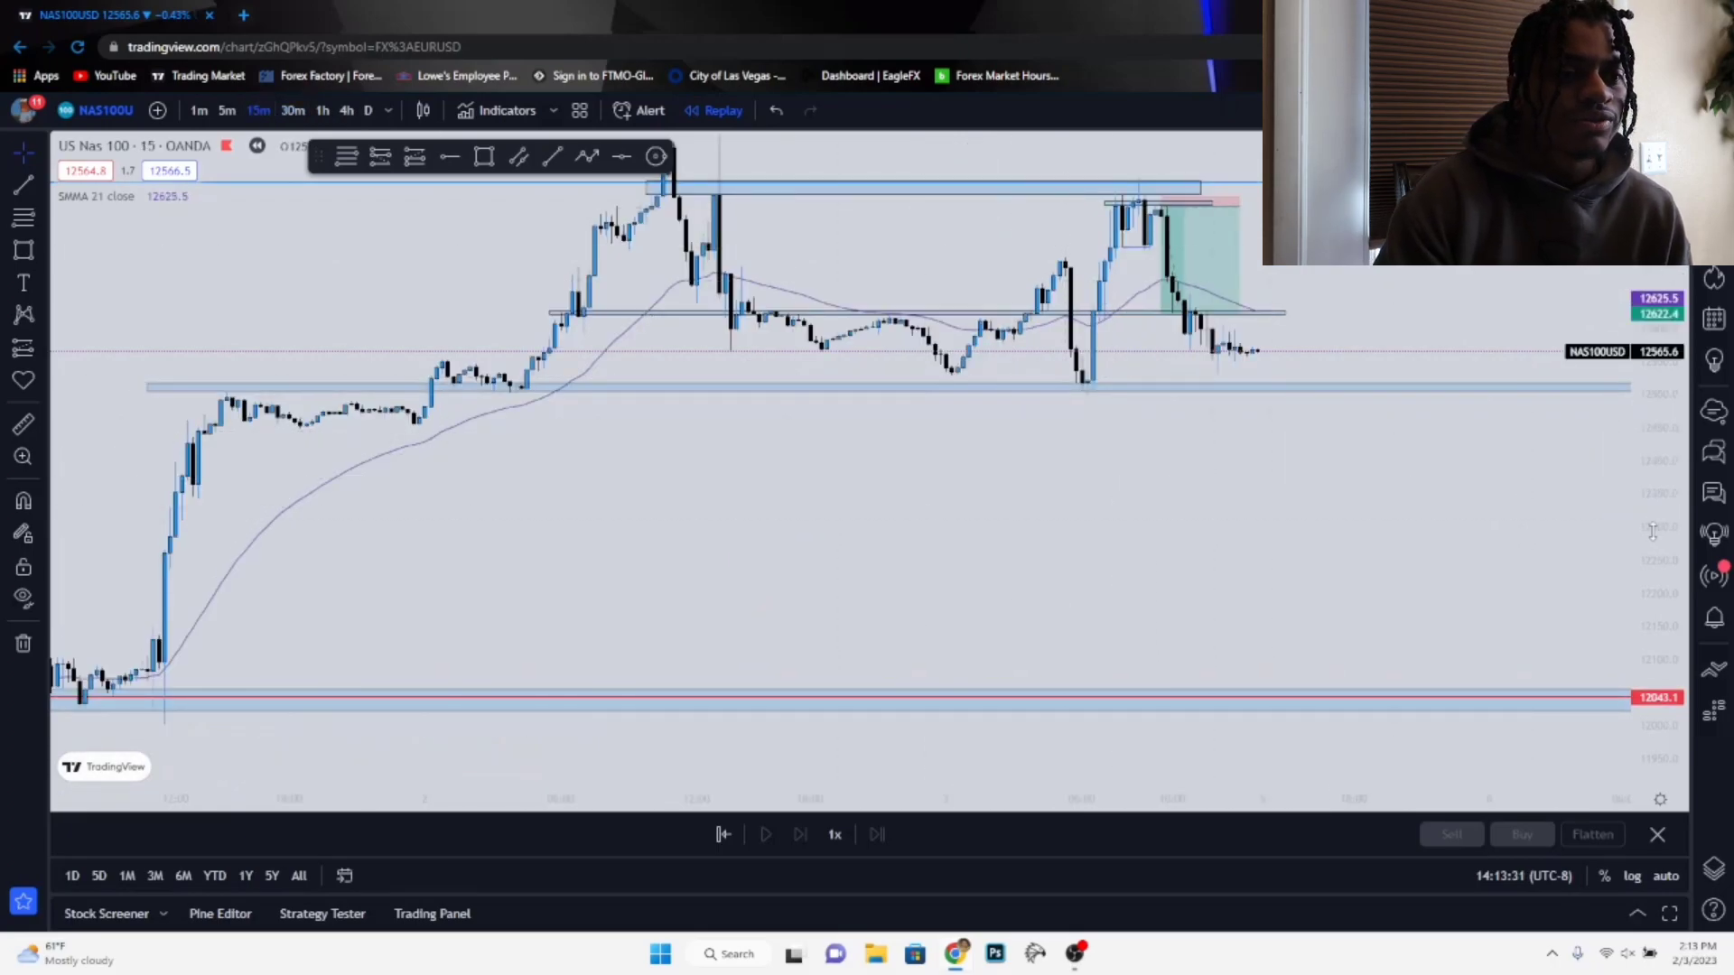
pyautogui.hscroll(-5, 1277, 452)
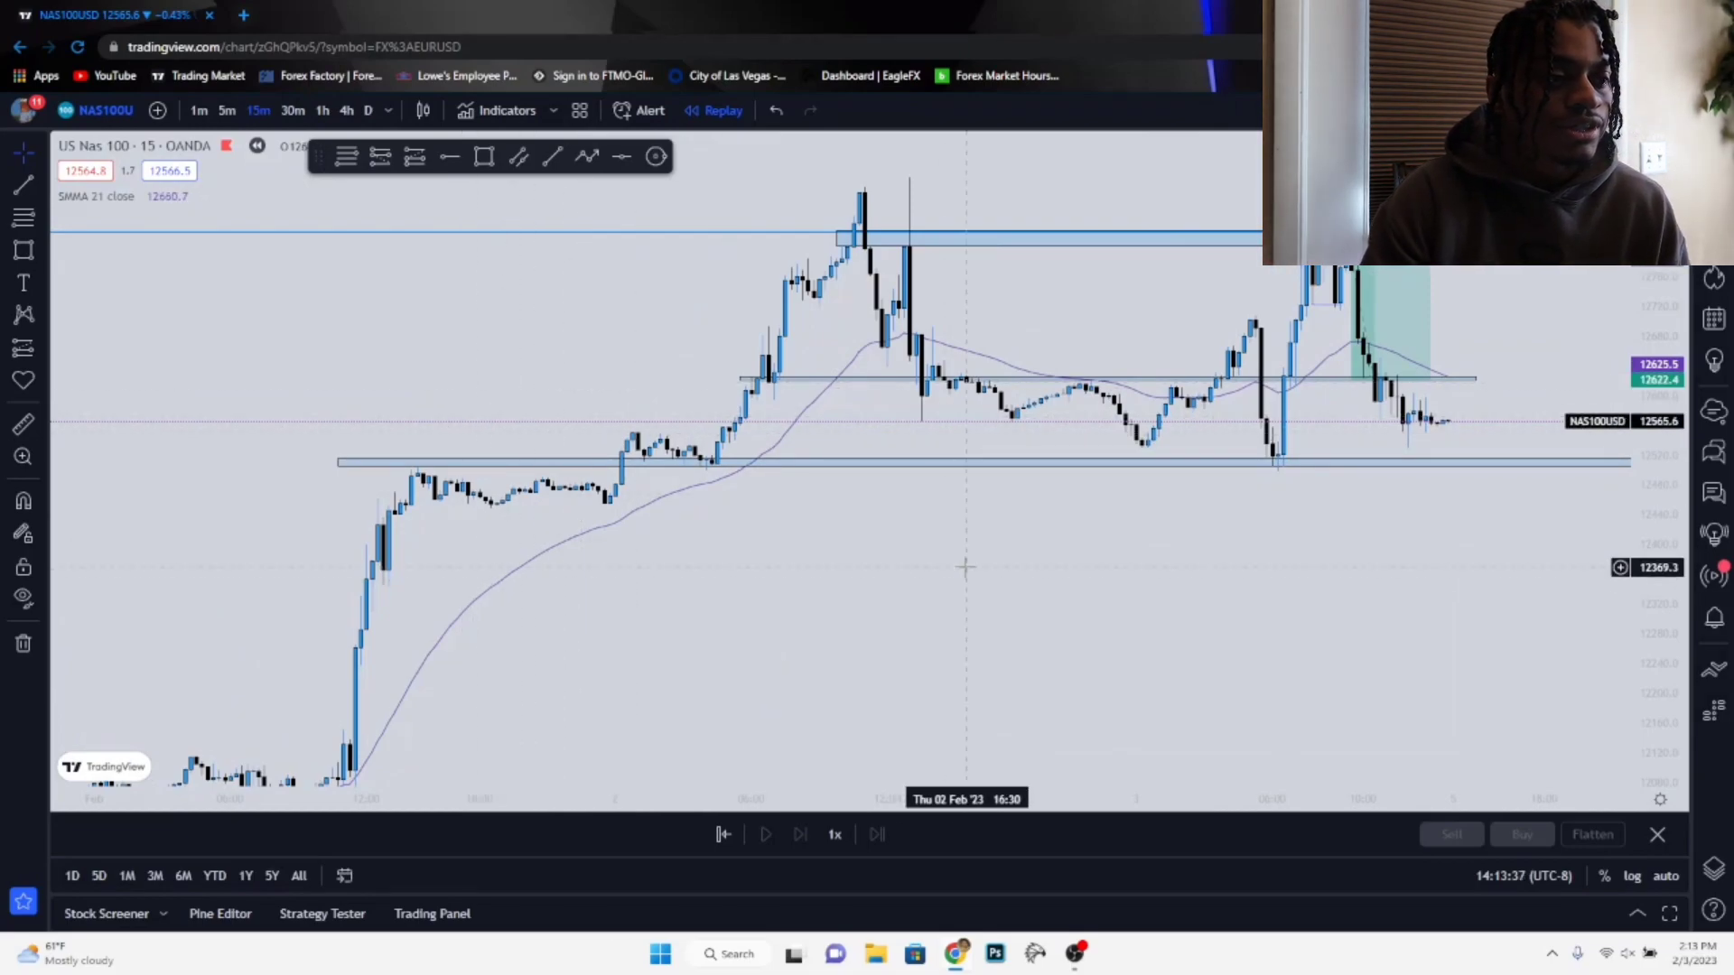
pyautogui.hscroll(5, 971, 530)
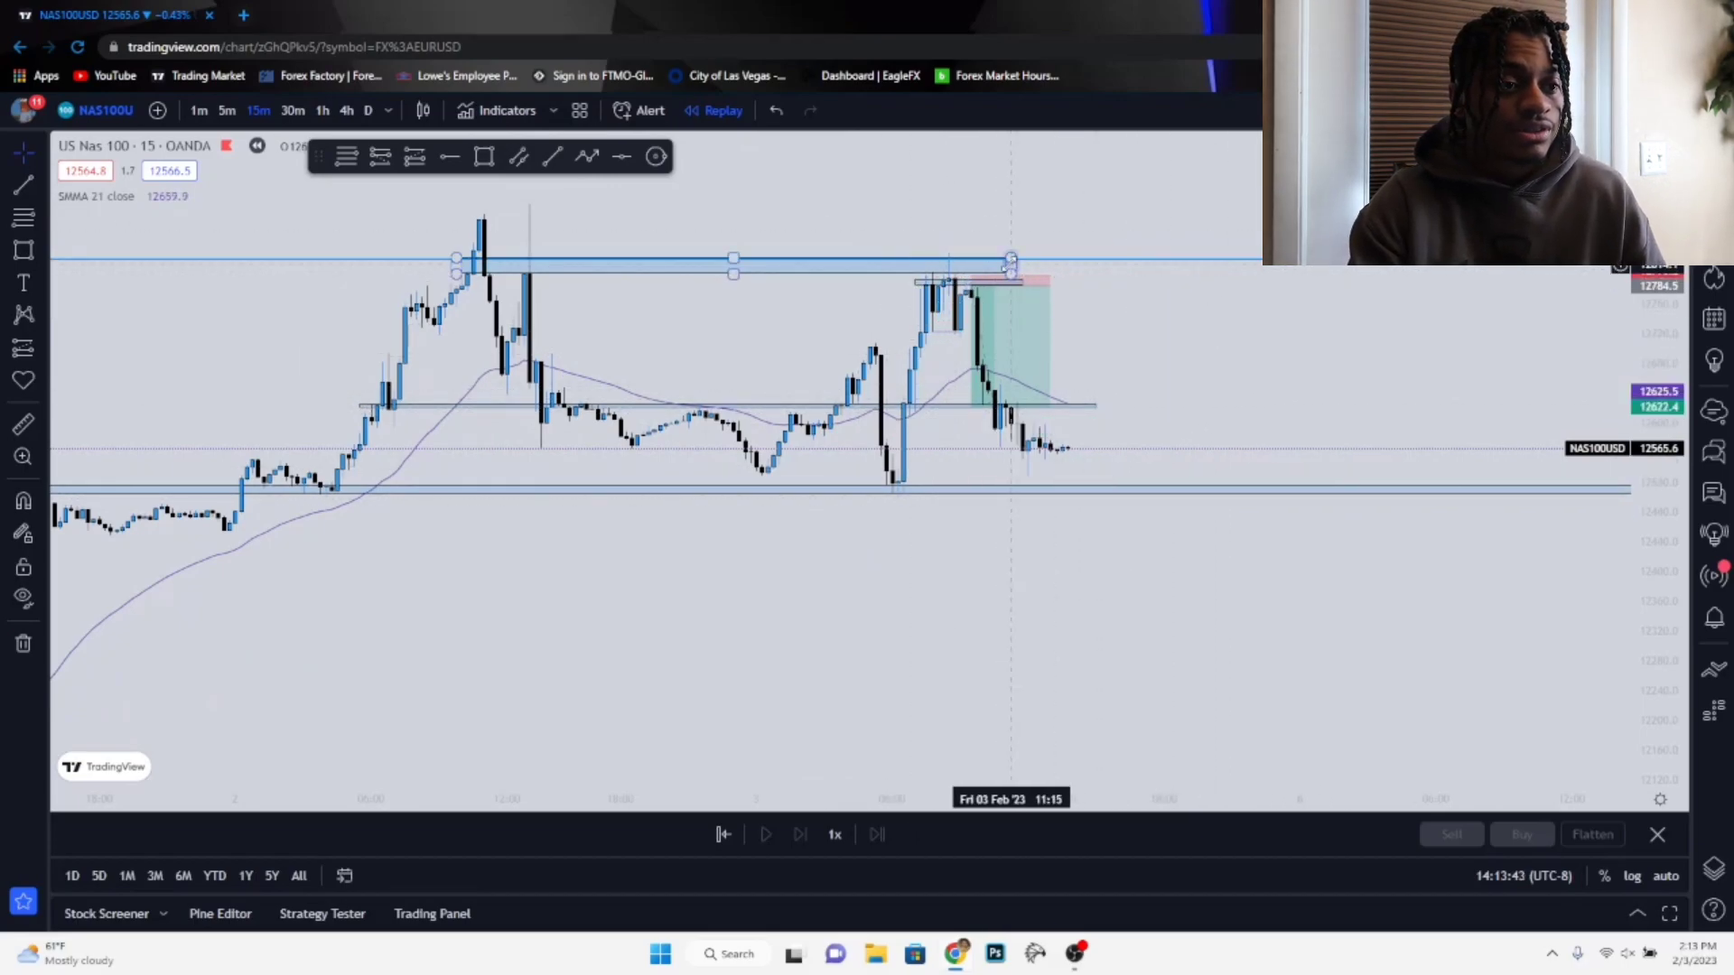
# - Stretch the upper blue supply zone further right, then switch to 5-minute candles
pyautogui.moveTo(1011, 265); pyautogui.dragTo(1197, 265)
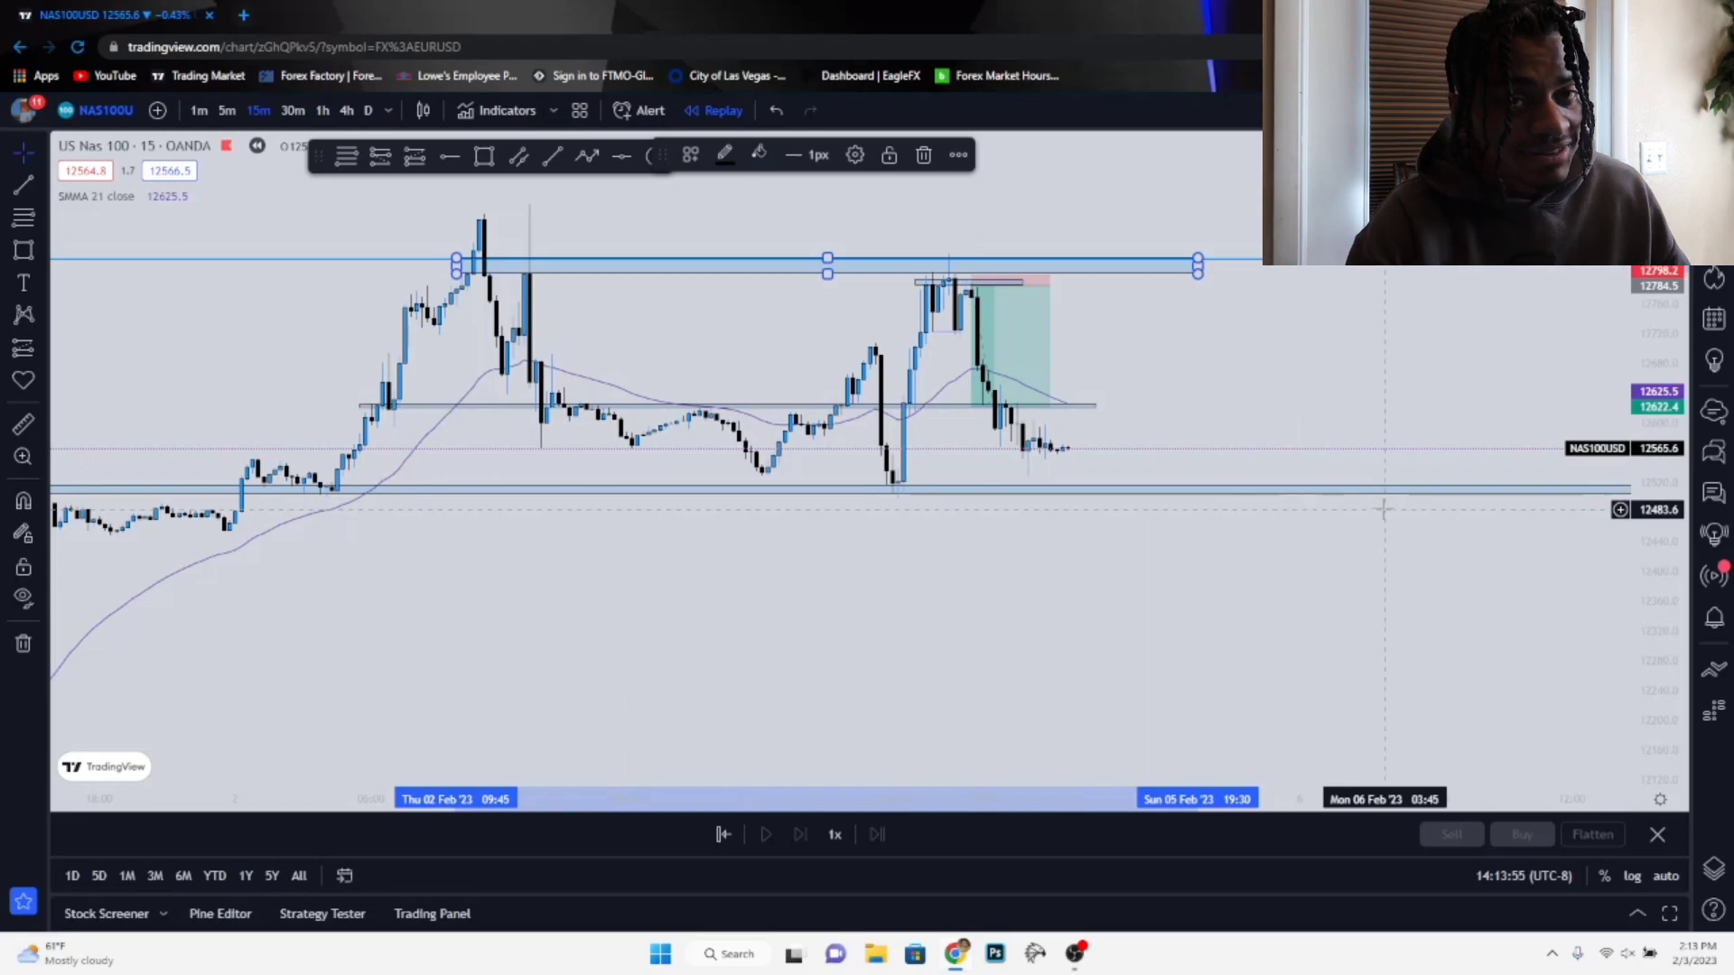
pyautogui.press('5')
pyautogui.press('Return')
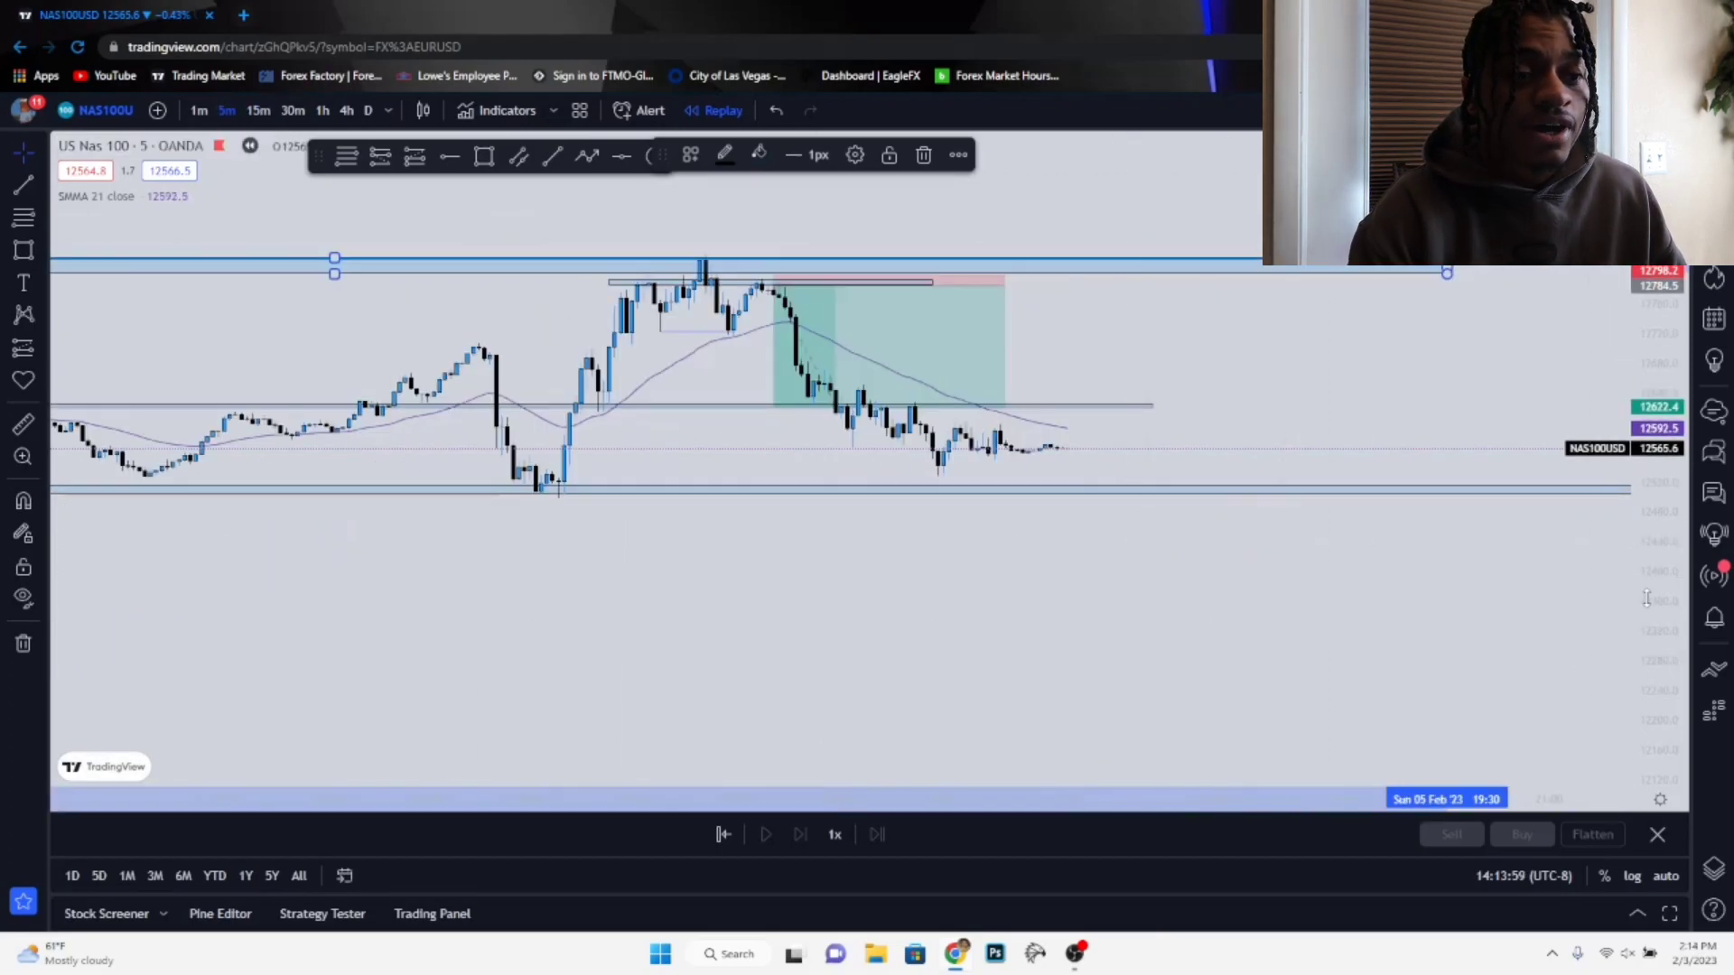
# - Nudge the 5-minute chart slightly toward earlier bars
pyautogui.hscroll(-5, 1416, 681)
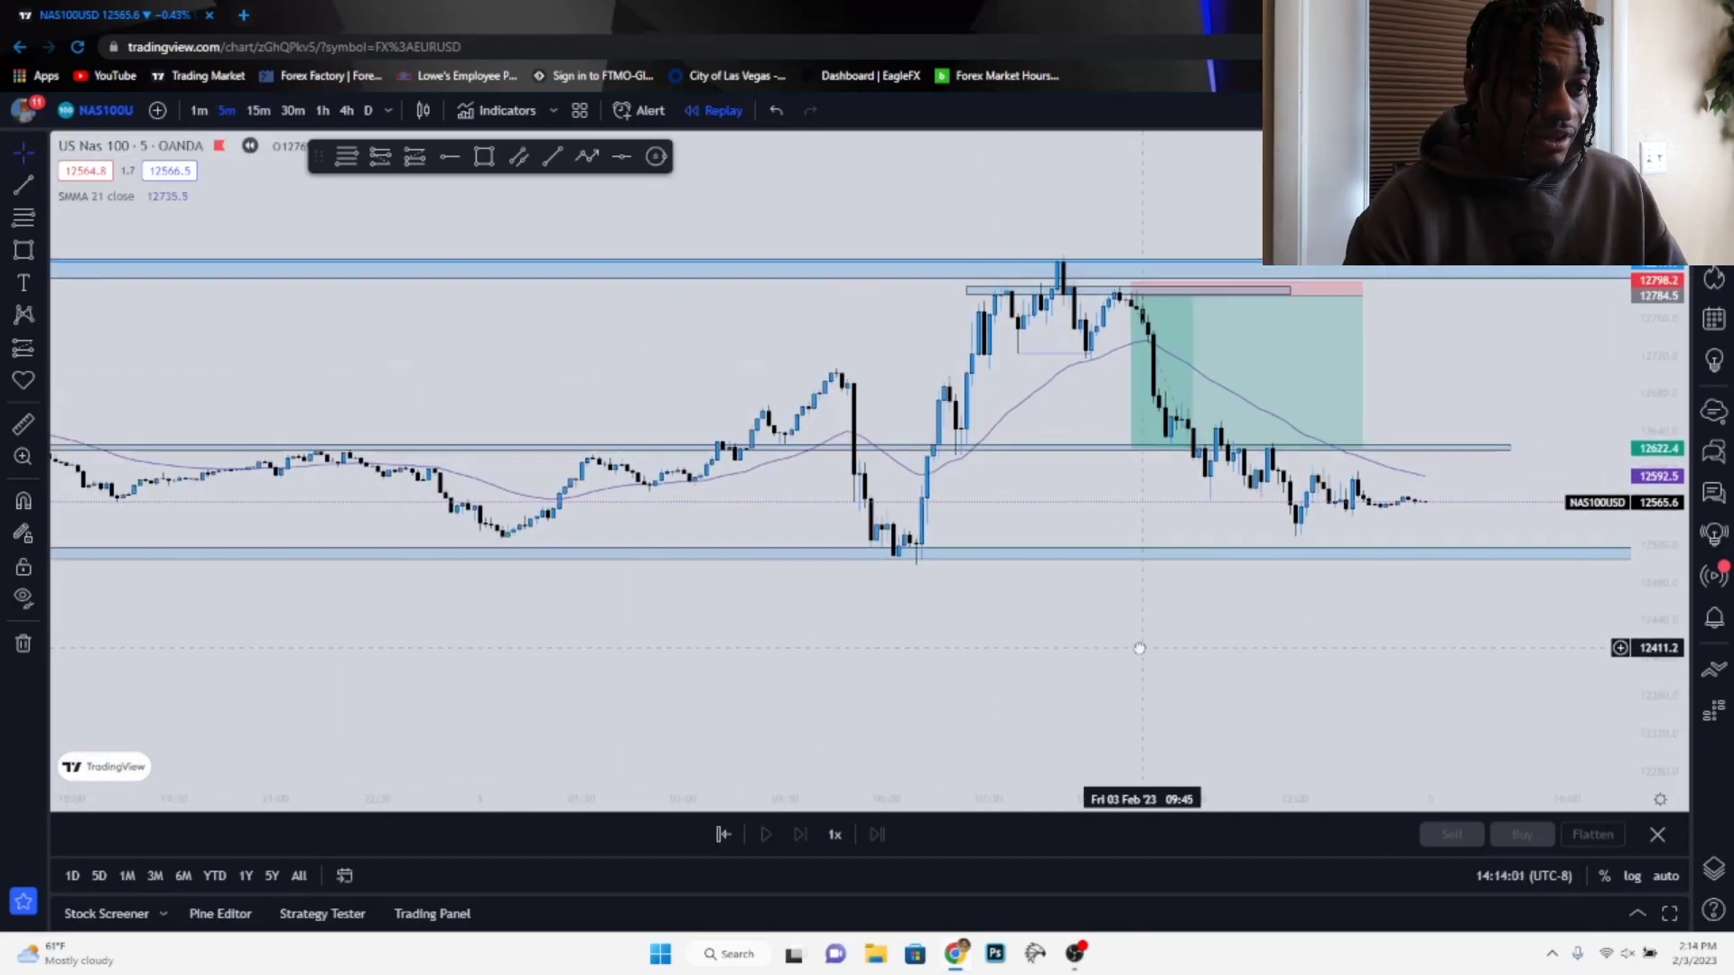
pyautogui.moveTo(1119, 621); pyautogui.dragTo(1154, 631)
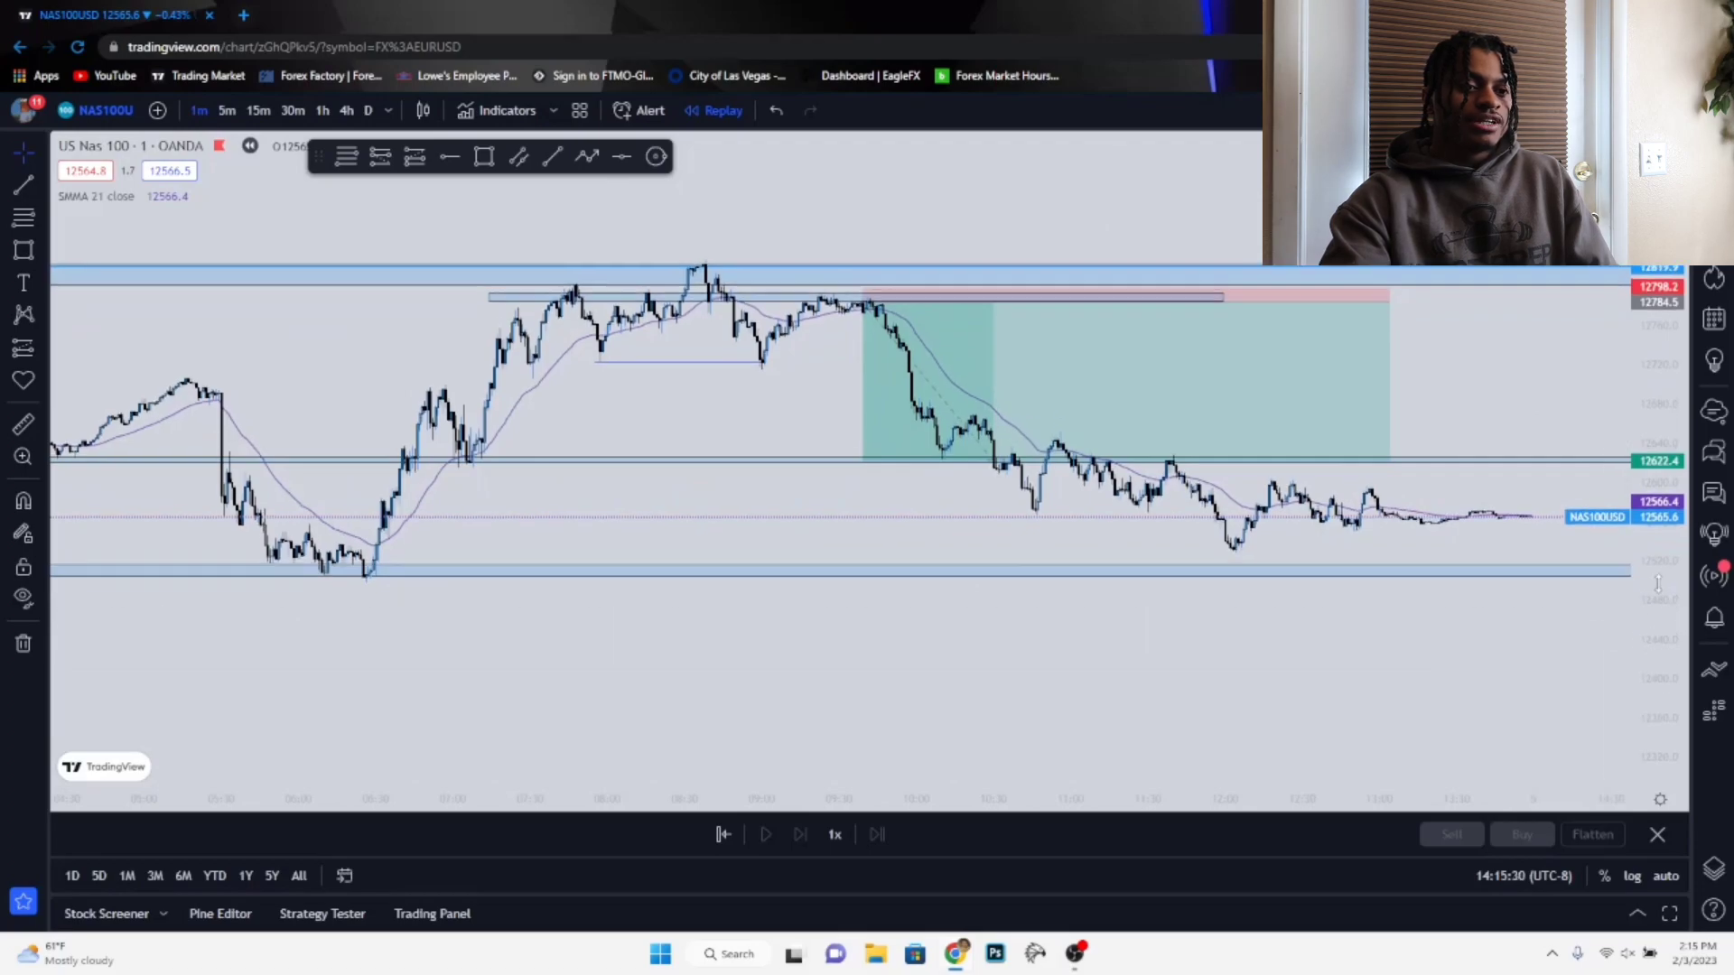
# - Stretch the price and time scales and center the 1-minute chart on the short trade
pyautogui.moveTo(1658, 583); pyautogui.dragTo(1658, 375)
pyautogui.moveTo(1223, 685); pyautogui.dragTo(1180, 761)
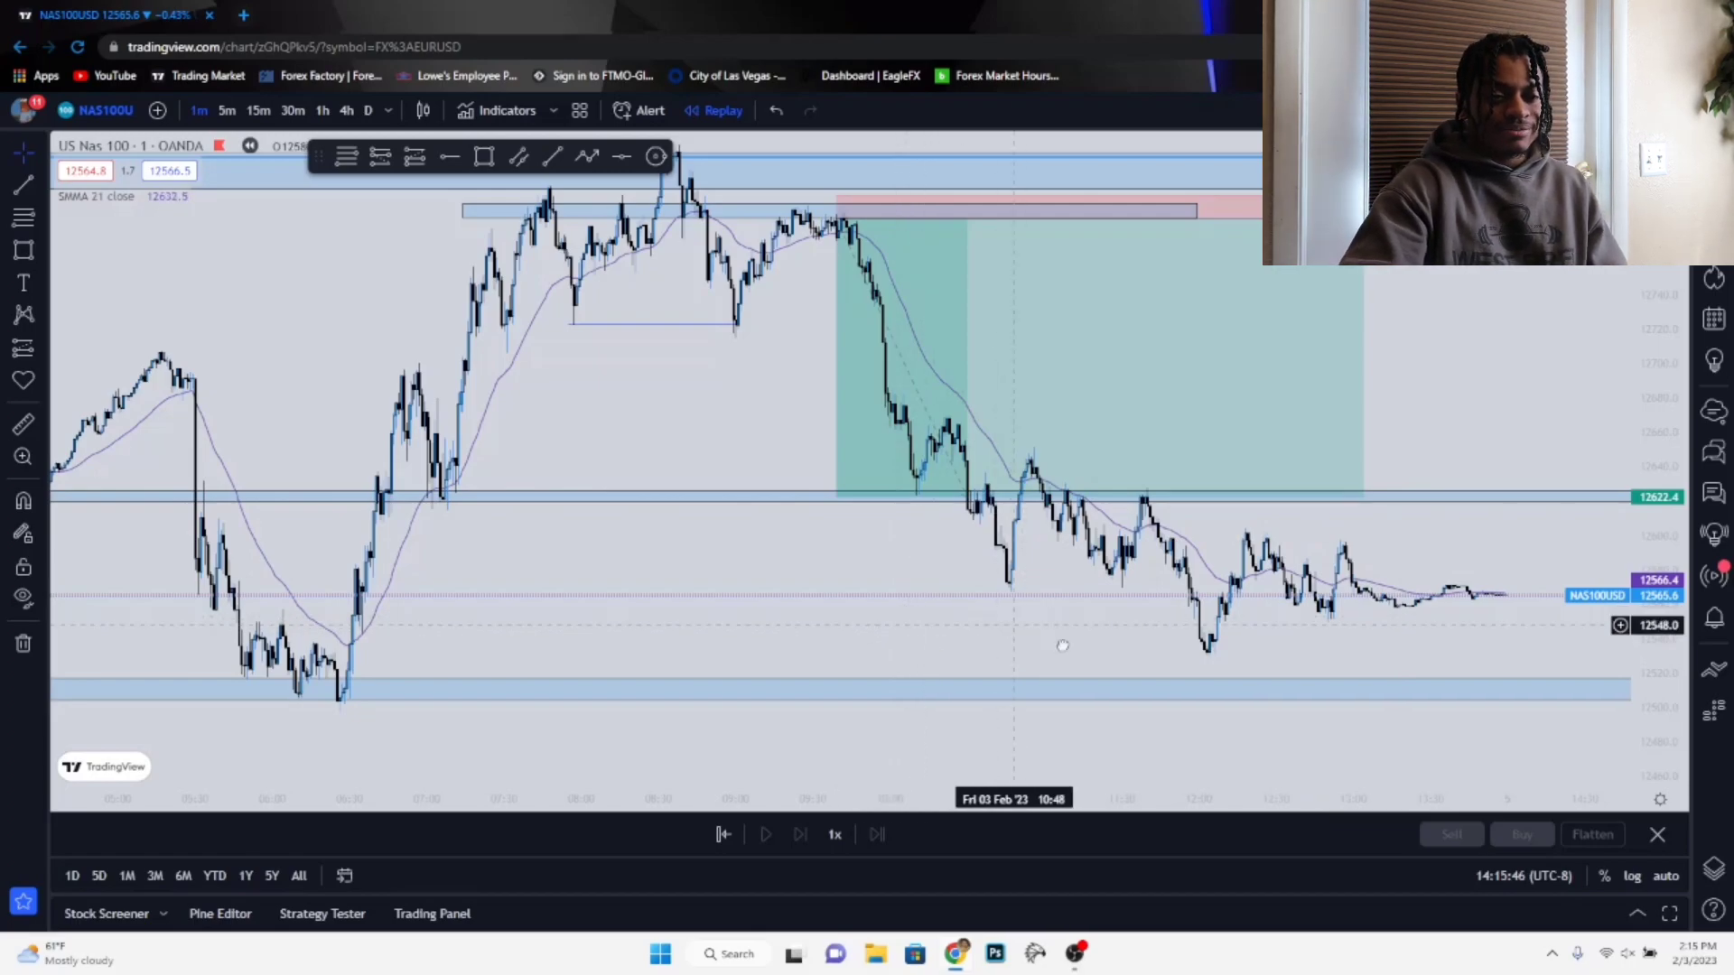
pyautogui.moveTo(1014, 625); pyautogui.dragTo(1142, 663)
pyautogui.moveTo(1120, 799); pyautogui.dragTo(966, 797)
pyautogui.moveTo(697, 414); pyautogui.dragTo(904, 499)
# - Inspect the pullback line, blue zone and short-position box's stop and target, then deselect
pyautogui.click(635, 438)
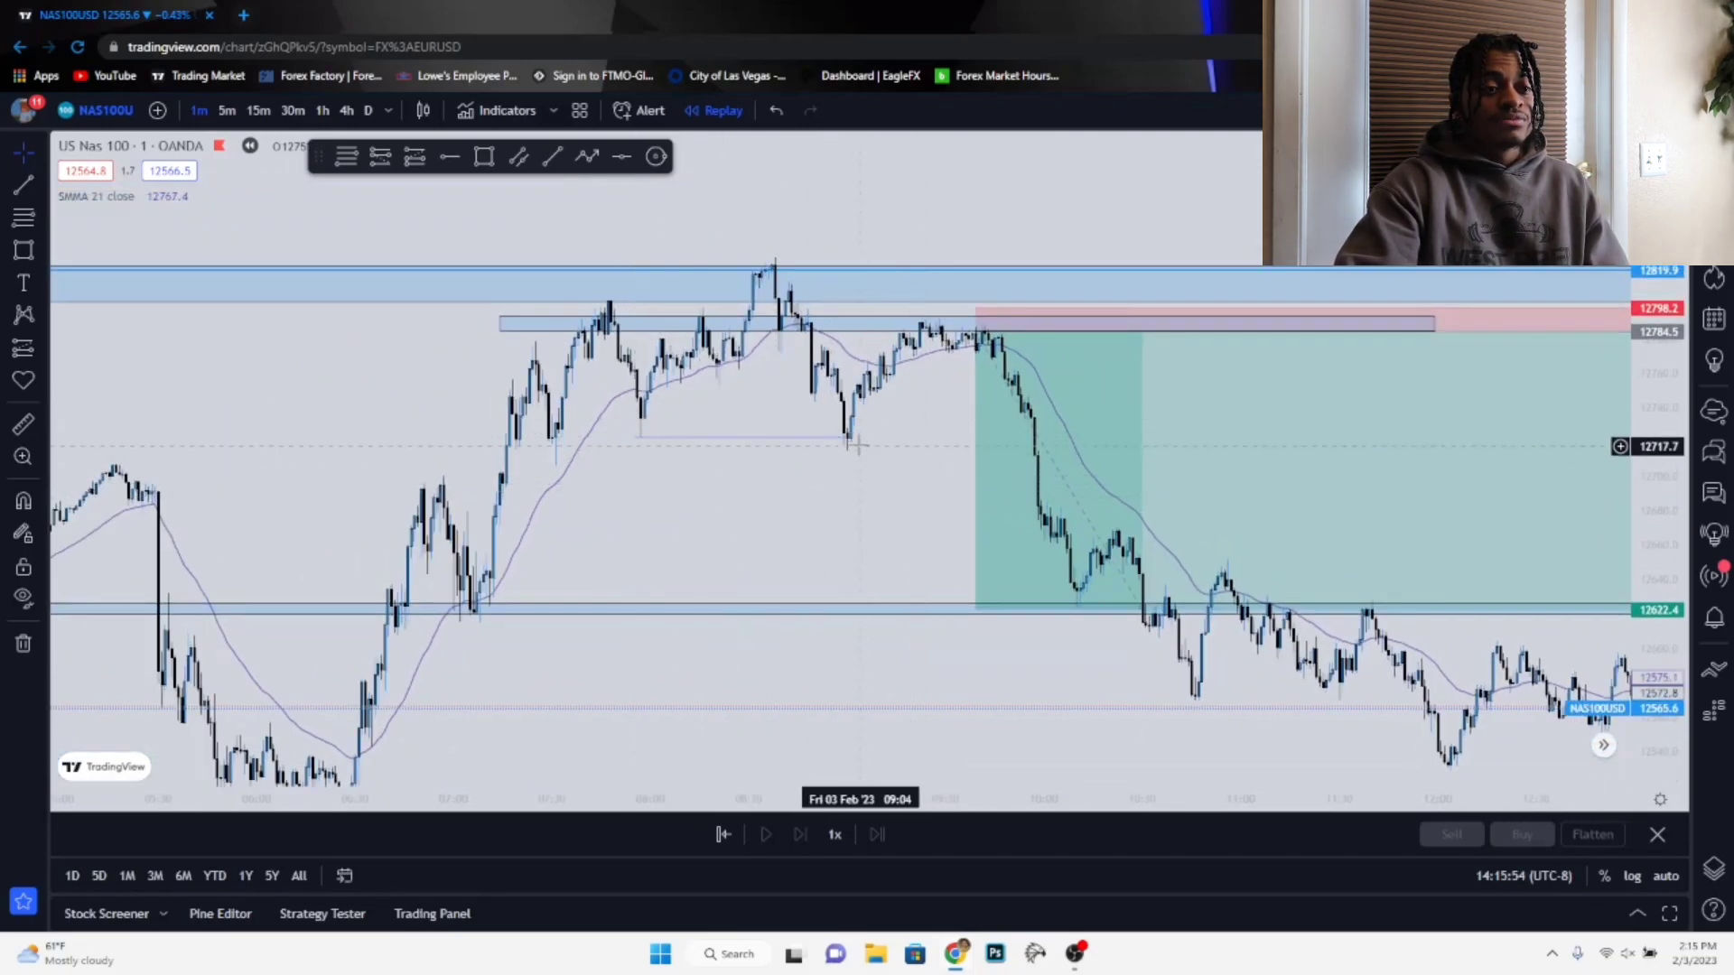
pyautogui.click(883, 479)
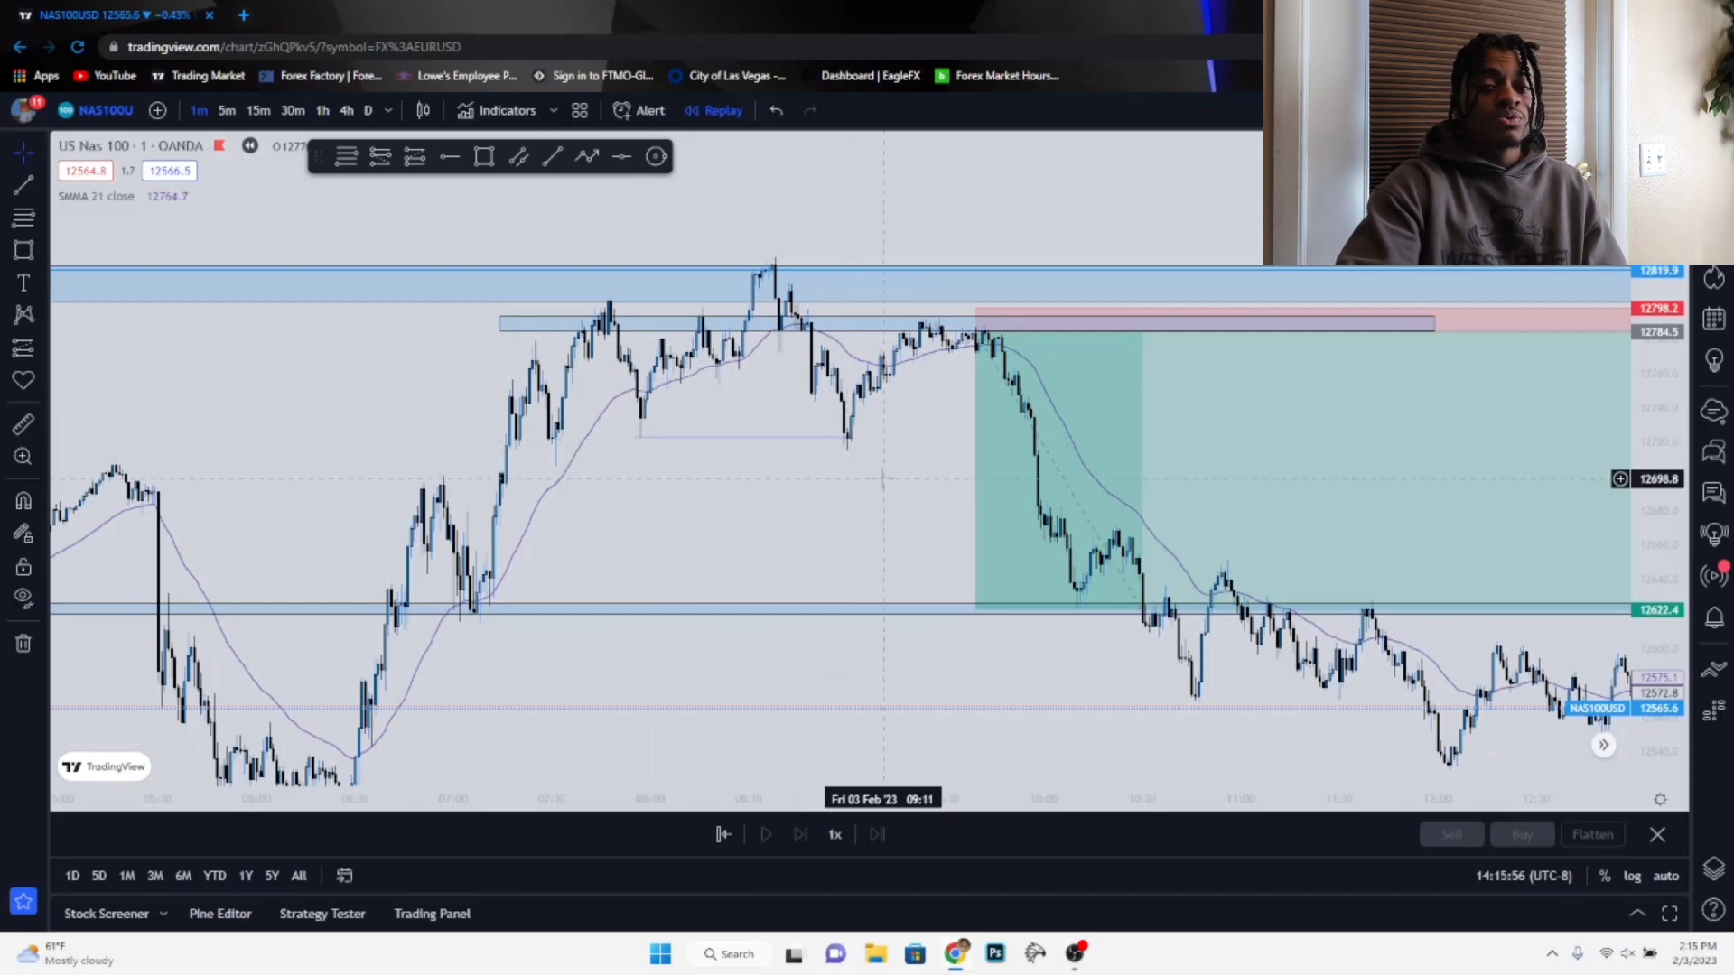
pyautogui.click(930, 332)
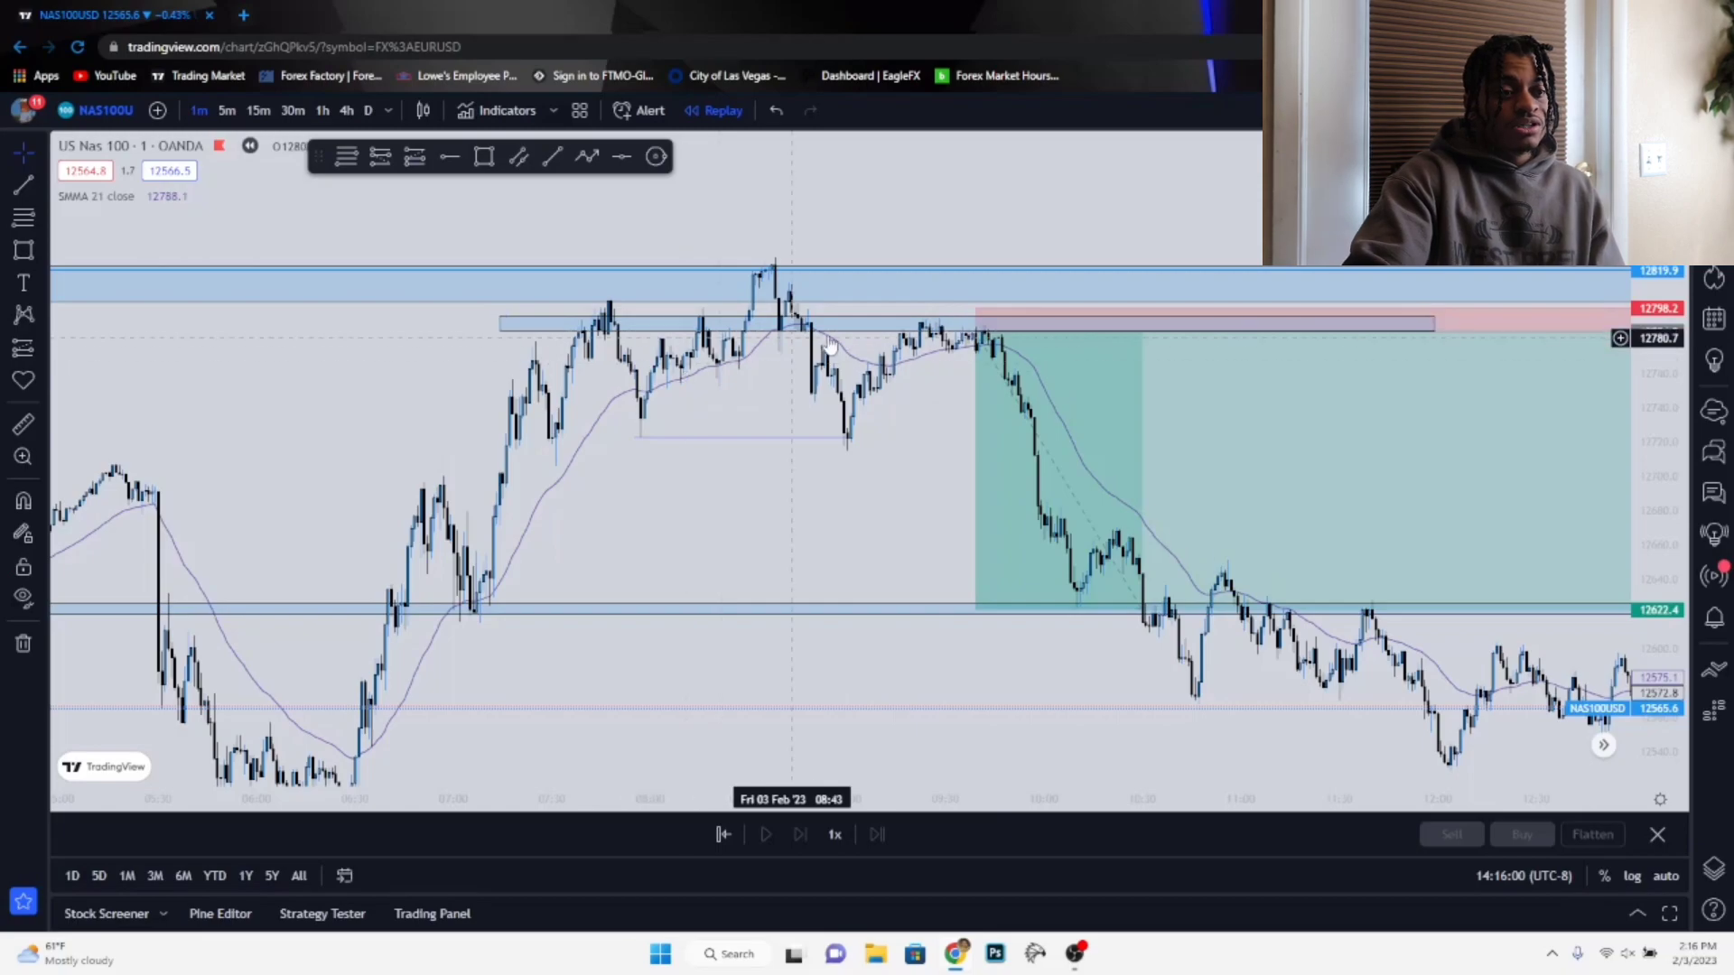
pyautogui.click(983, 379)
pyautogui.click(1156, 659)
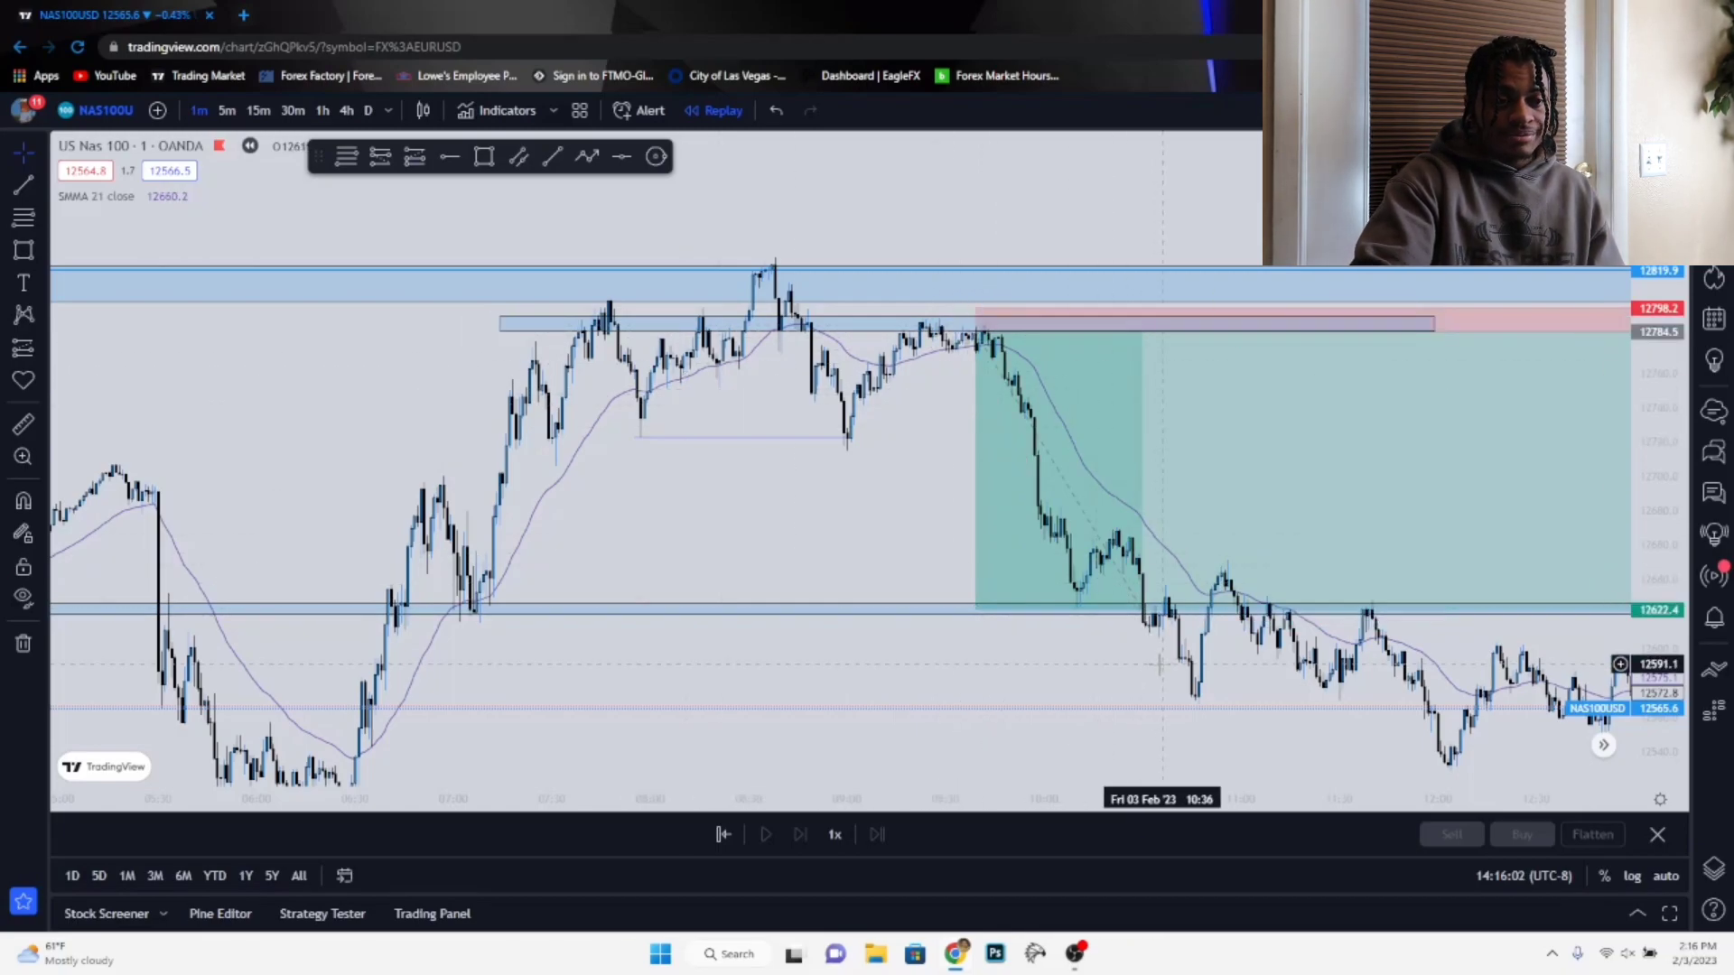
pyautogui.moveTo(1081, 654); pyautogui.dragTo(1030, 637)
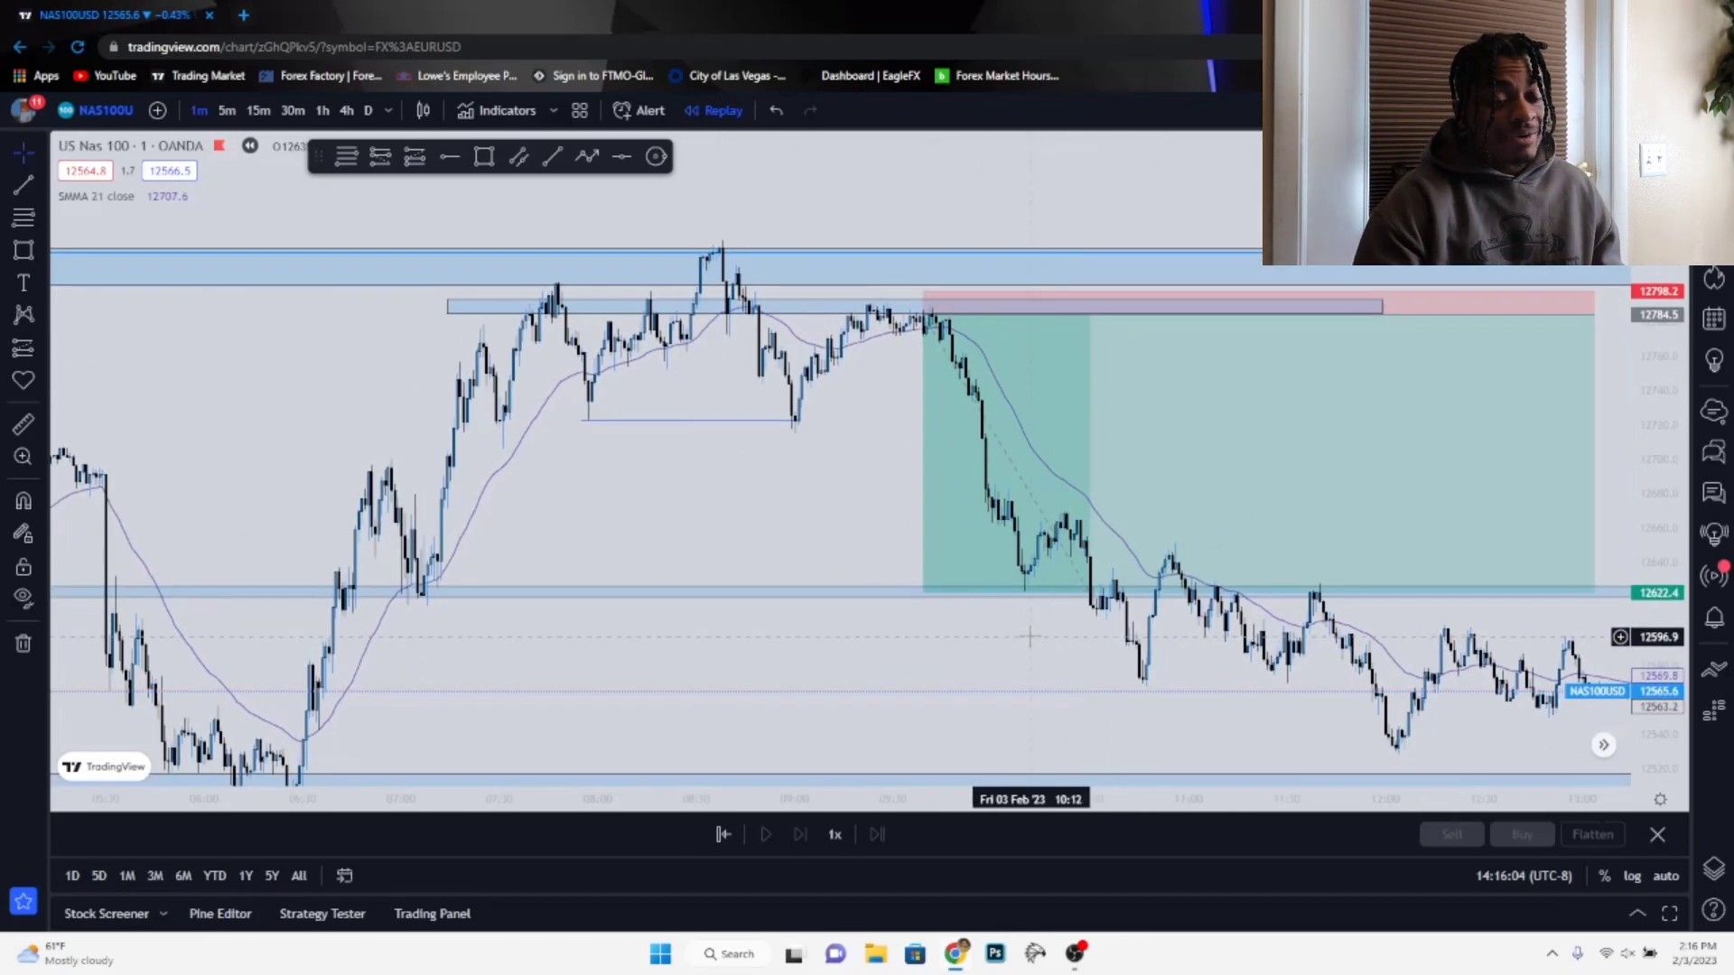